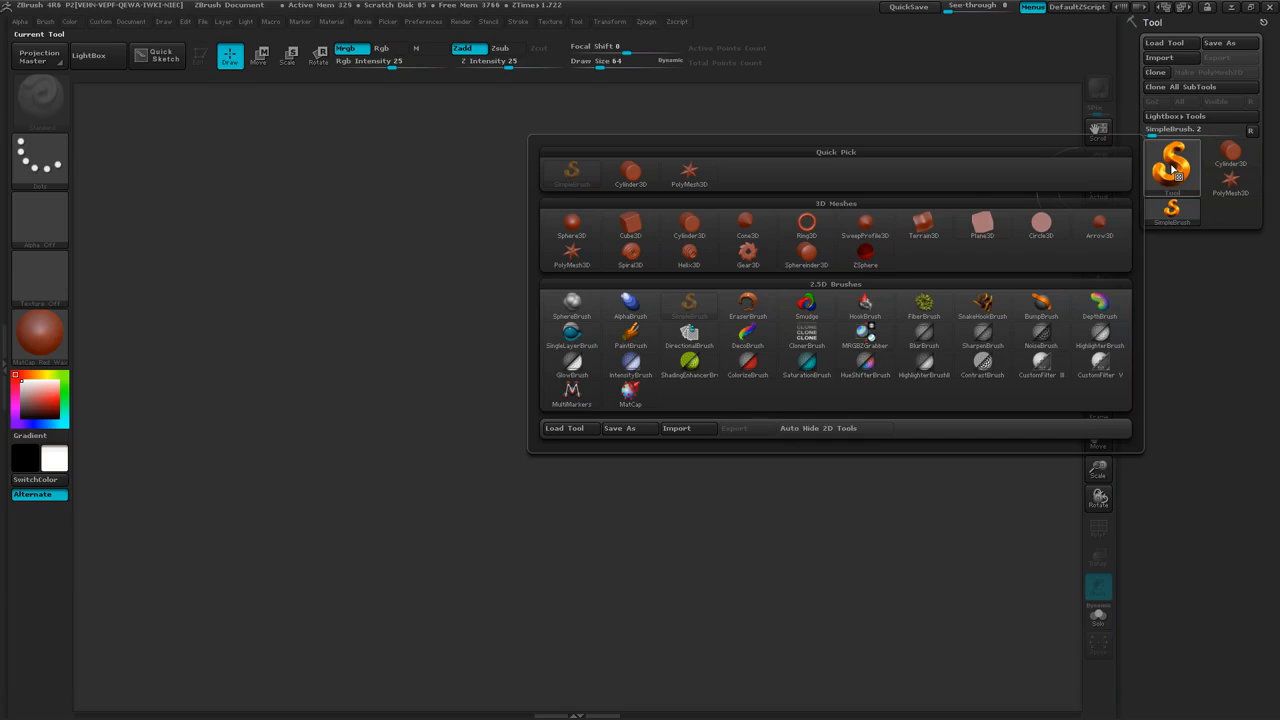
Step: Draw a SweepProfile3D mesh at the centre of the canvas, enter Edit mode and turn it to a side view
{"action": "mouse_move", "coordinate": [863, 237]}
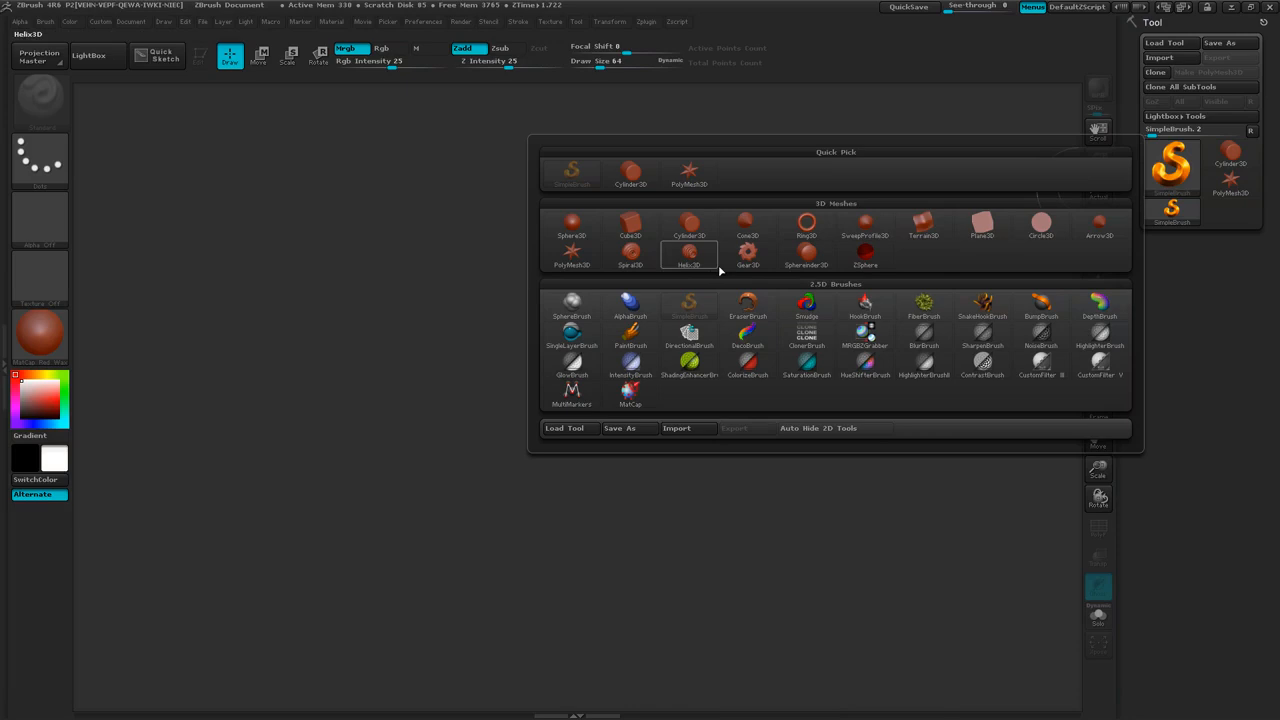
{"action": "mouse_move", "coordinate": [695, 263]}
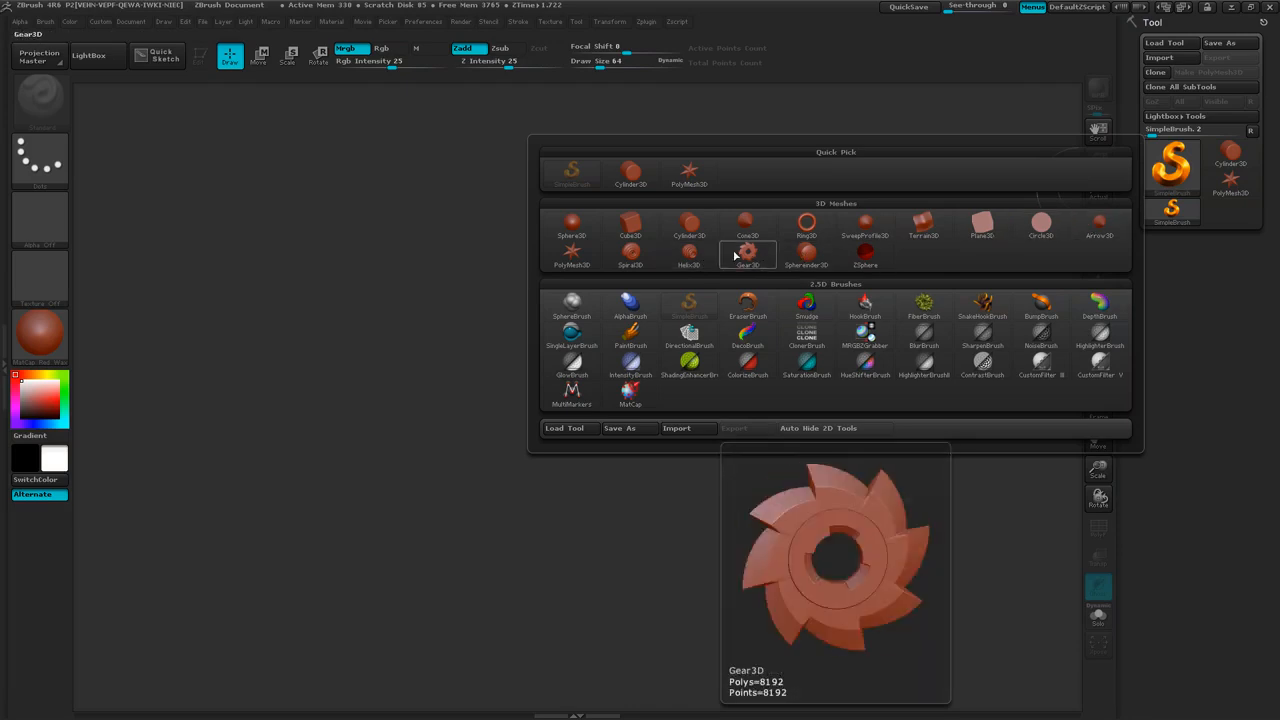
{"action": "left_click", "coordinate": [866, 226]}
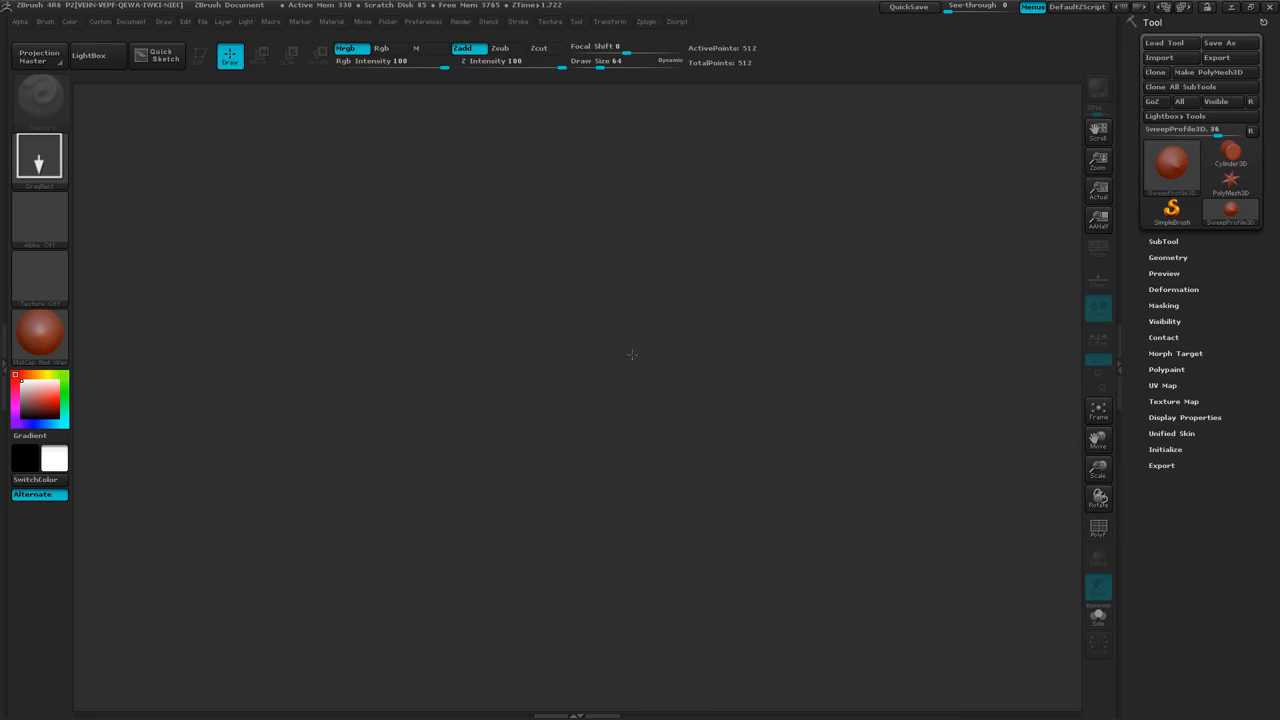
{"action": "left_click_drag", "start_coordinate": [632, 355], "coordinate": [894, 351]}
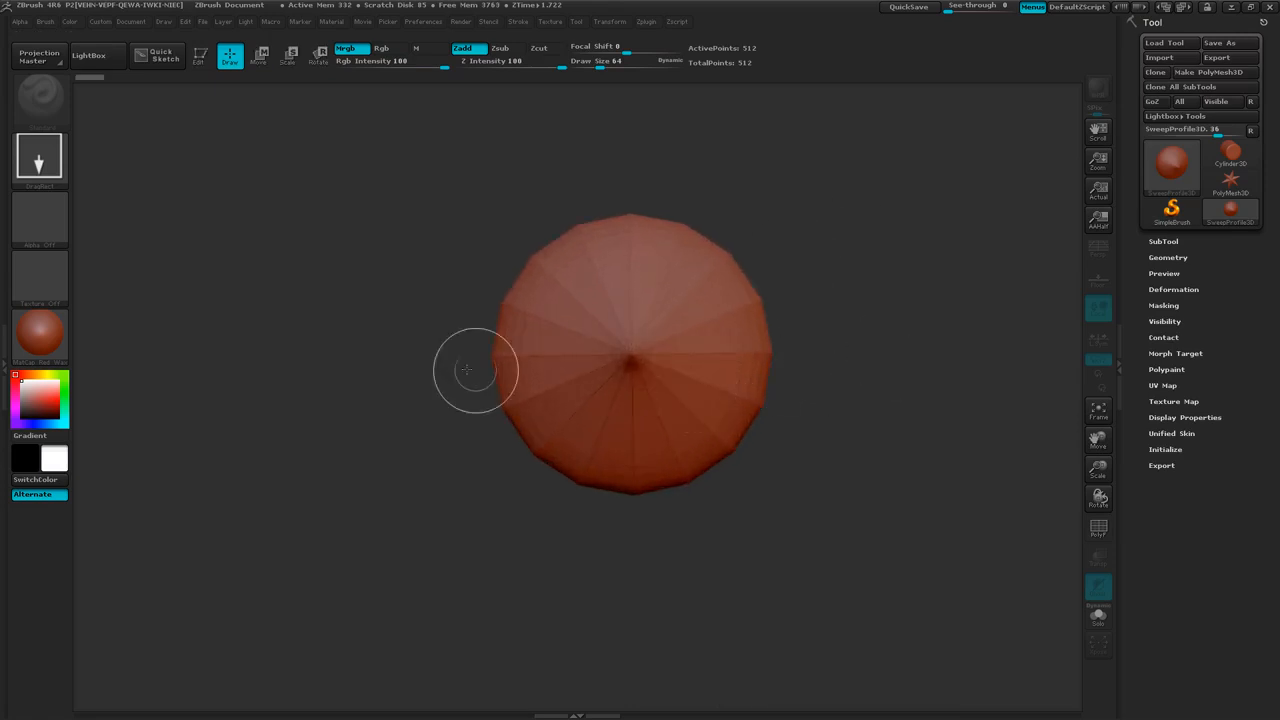
{"action": "left_click", "coordinate": [199, 55]}
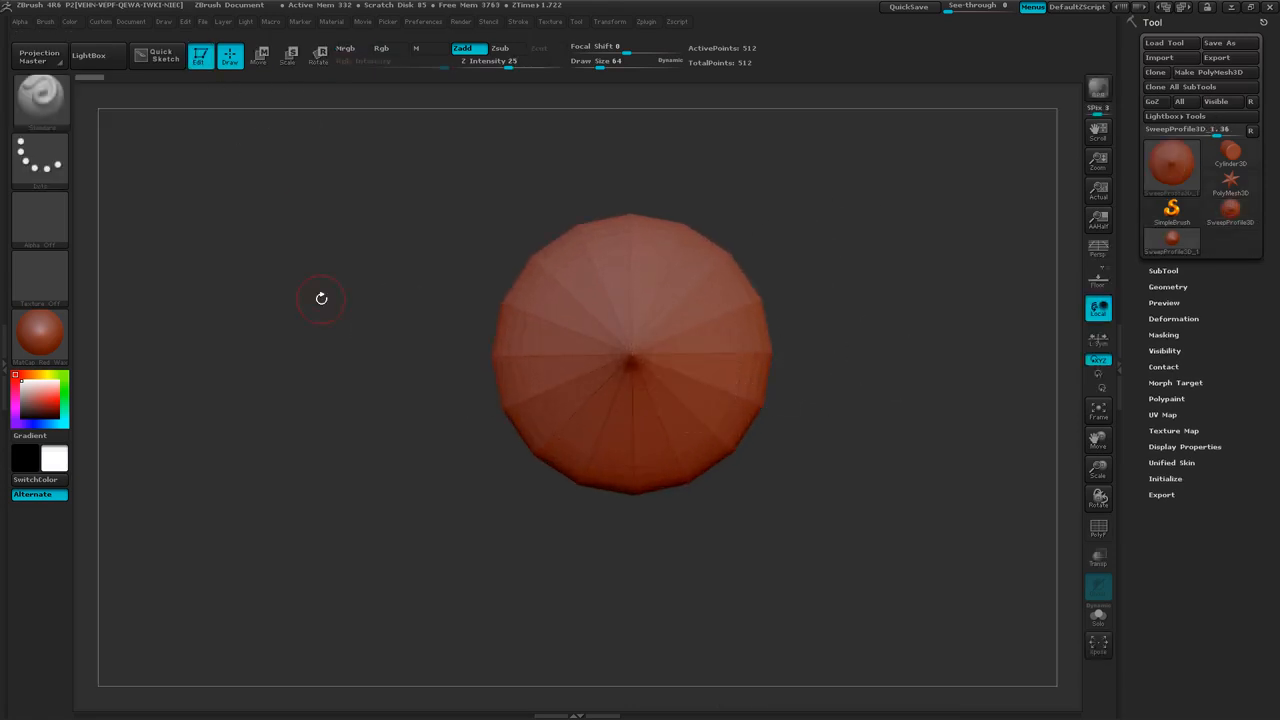
{"action": "left_click_drag", "start_coordinate": [322, 298], "coordinate": [372, 301], "text": "shift"}
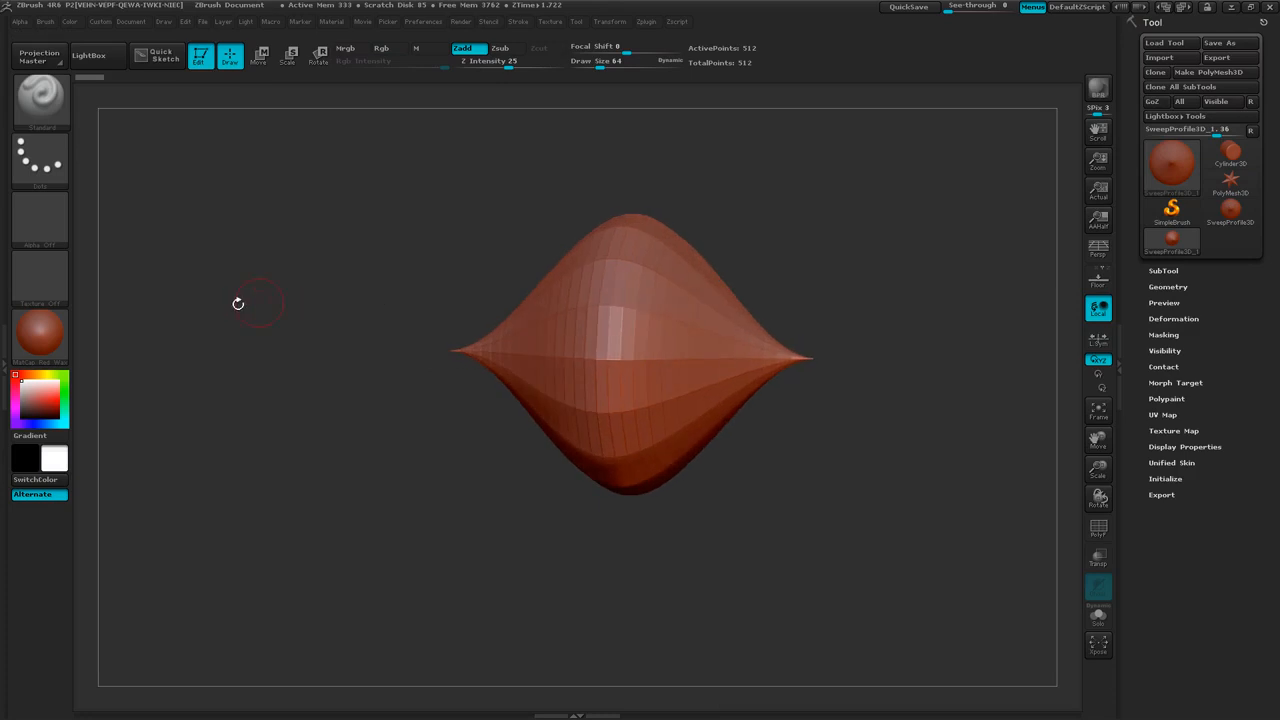
Step: Apply the BasicMaterial to the sweep profile mesh
{"action": "left_click", "coordinate": [50, 342]}
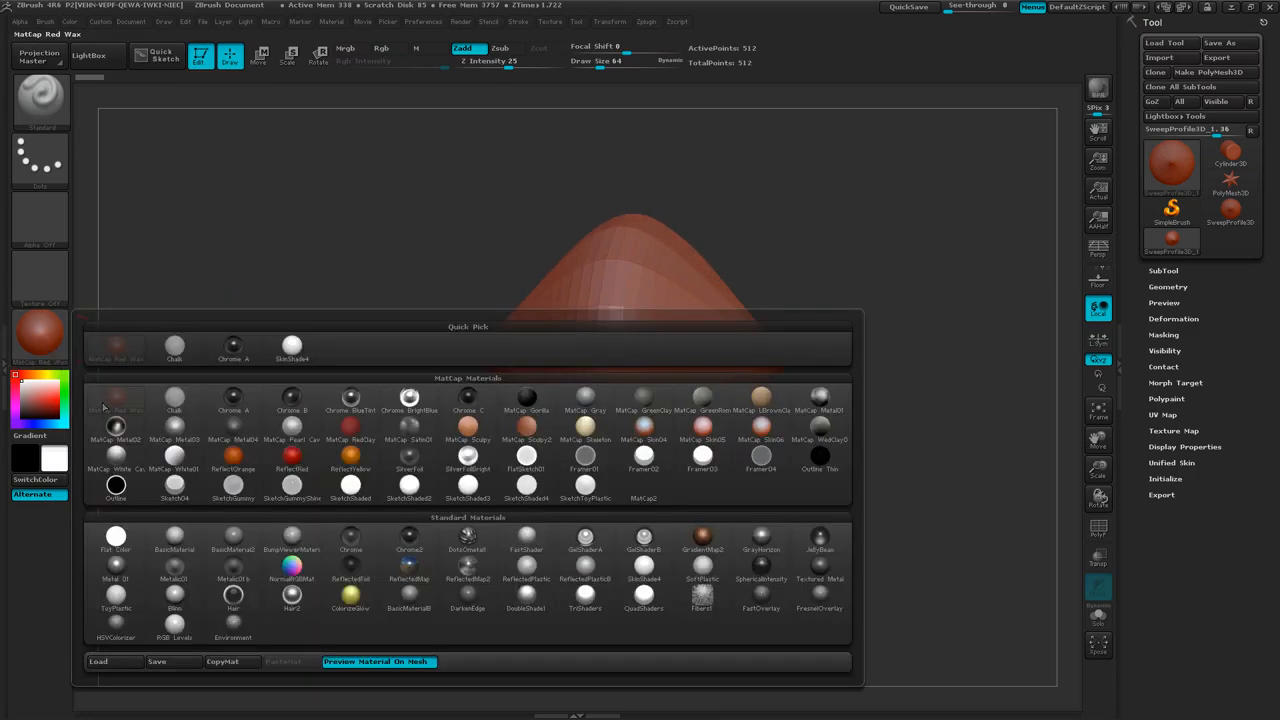
{"action": "left_click", "coordinate": [178, 540]}
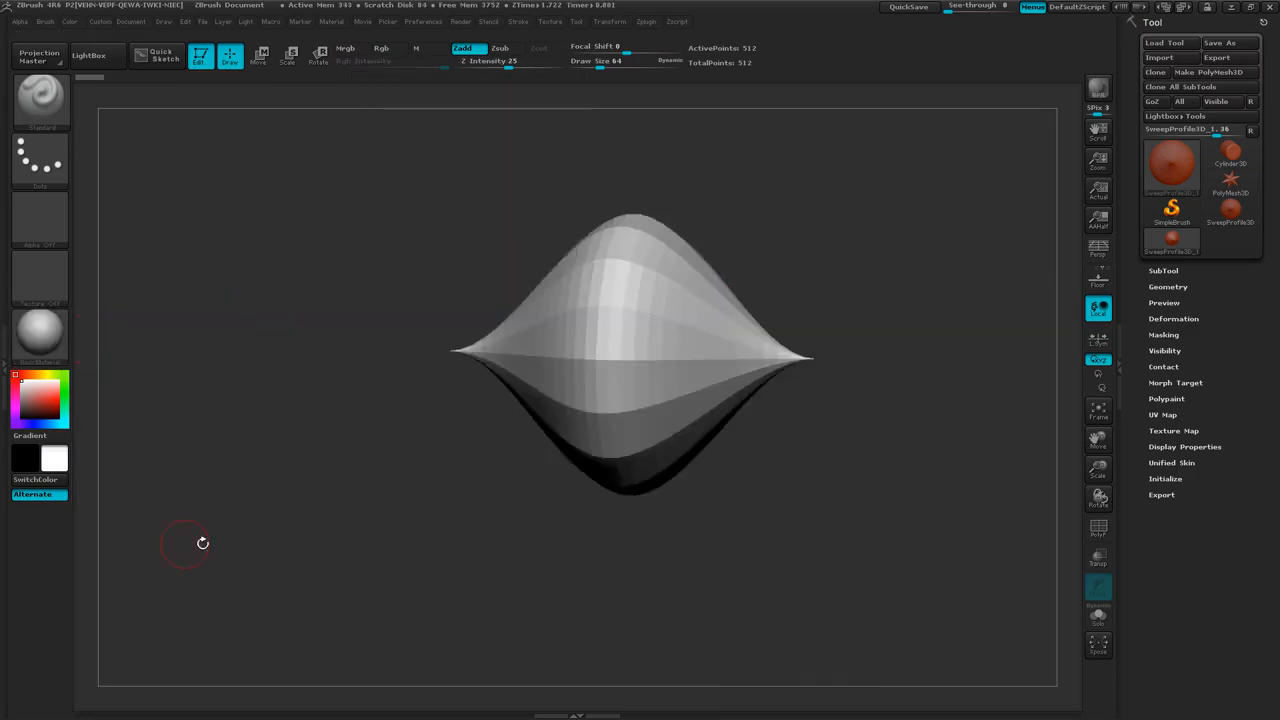
{"action": "mouse_move", "coordinate": [390, 523]}
{"action": "left_mouse_down"}
{"action": "mouse_move", "coordinate": [368, 507]}
{"action": "mouse_move", "coordinate": [781, 537]}
{"action": "left_mouse_up"}
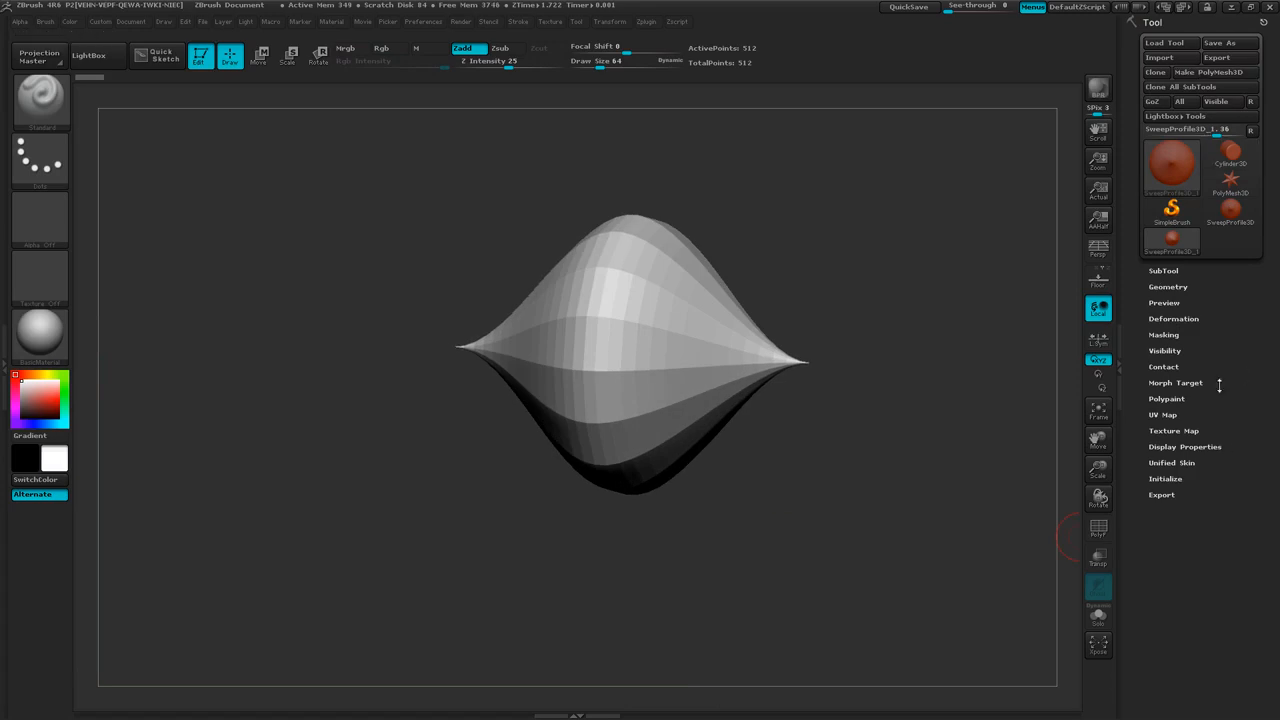
Step: Reshape the S Profile curve into a wide, open-ended tube by removing the middle point and moving both end points outward
{"action": "left_click", "coordinate": [1166, 479]}
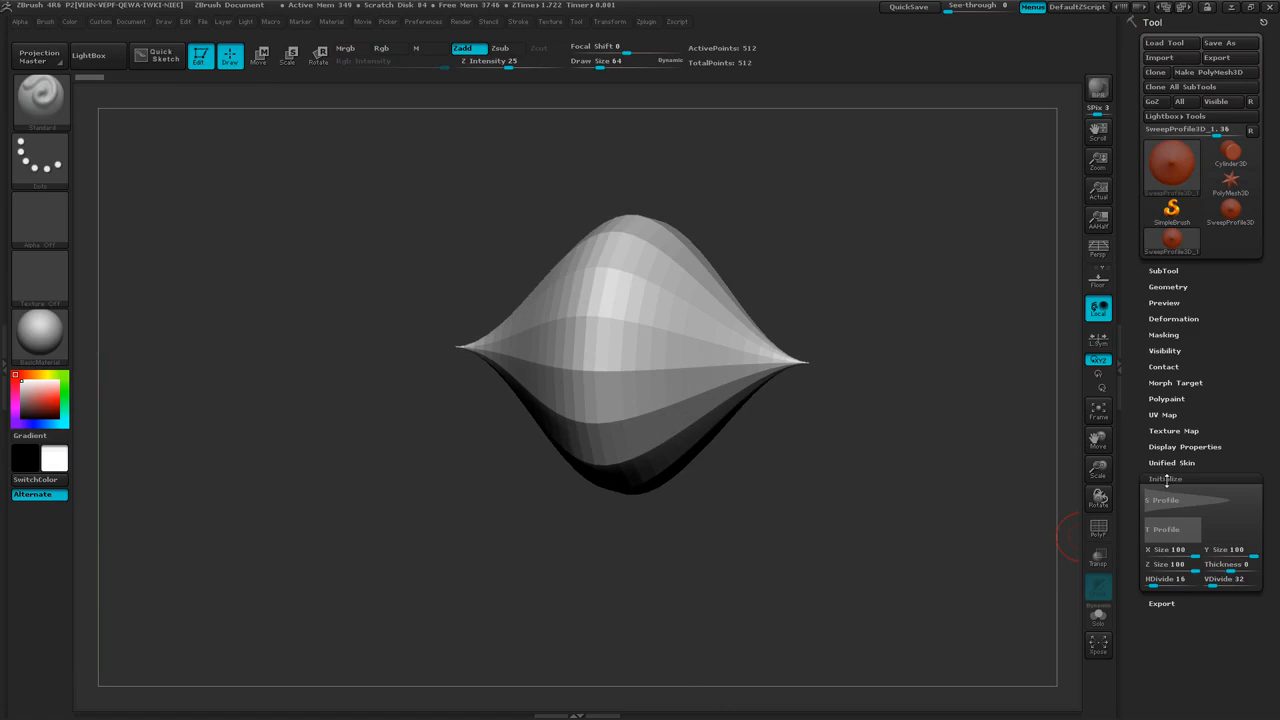
{"action": "left_click", "coordinate": [1190, 500]}
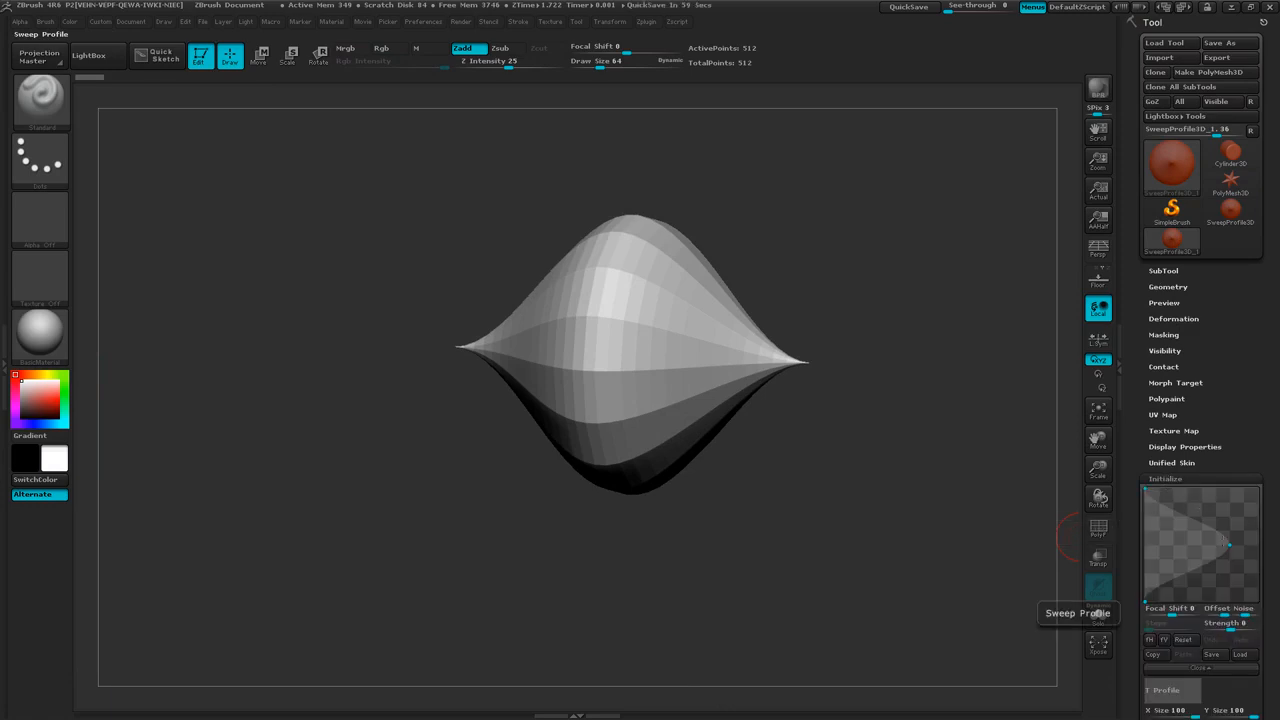
{"action": "left_click_drag", "start_coordinate": [1229, 545], "coordinate": [1218, 543]}
{"action": "left_click_drag", "start_coordinate": [1146, 489], "coordinate": [1194, 484]}
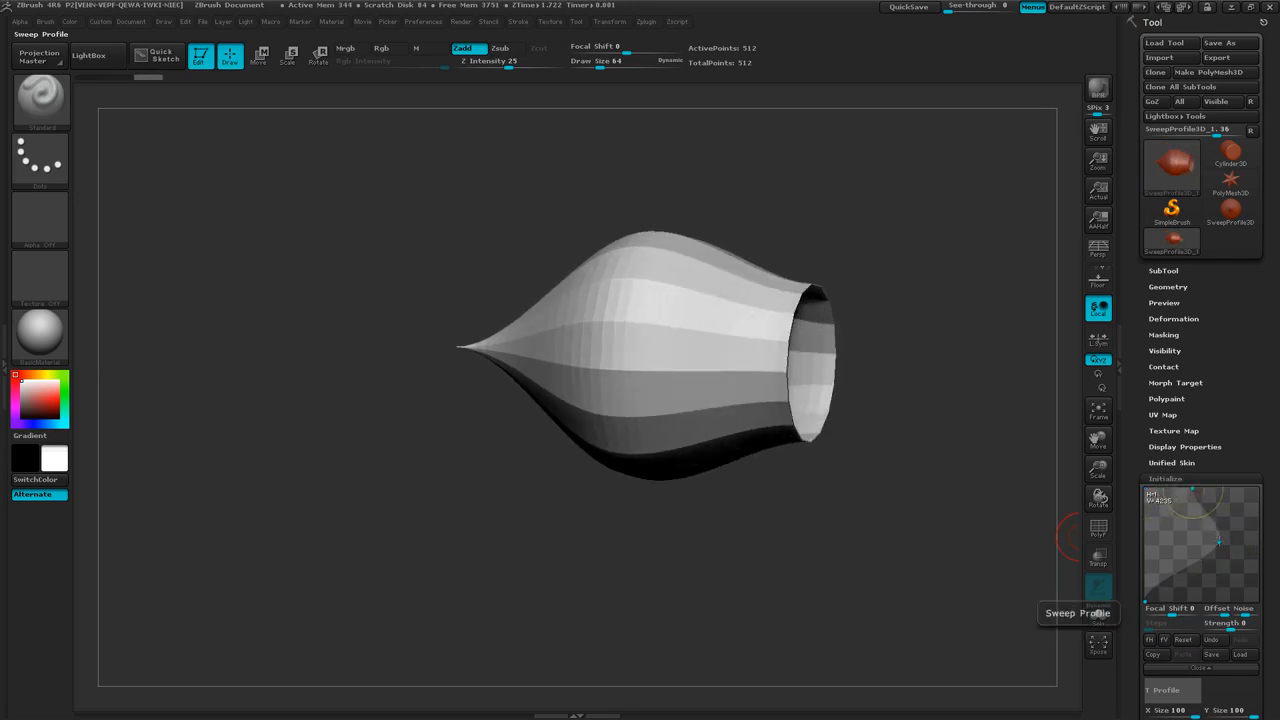
{"action": "left_click_drag", "start_coordinate": [1218, 540], "coordinate": [1271, 542]}
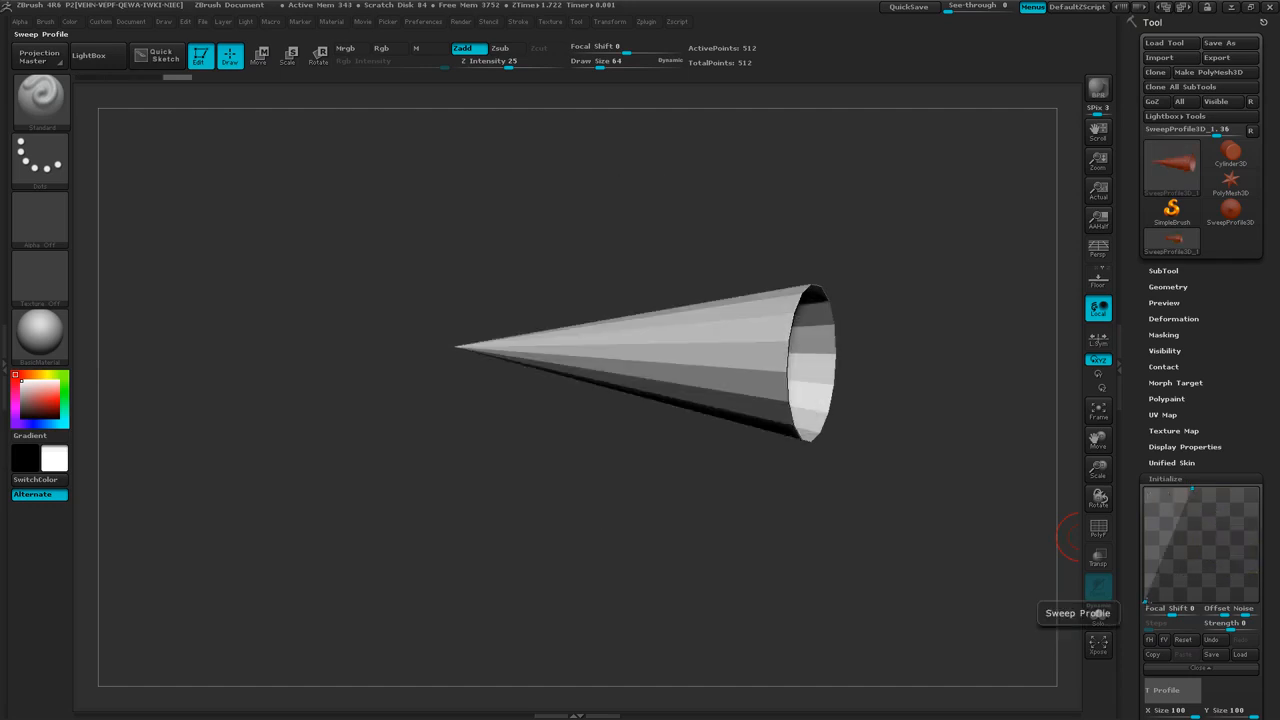
{"action": "left_click_drag", "start_coordinate": [1146, 600], "coordinate": [1213, 600]}
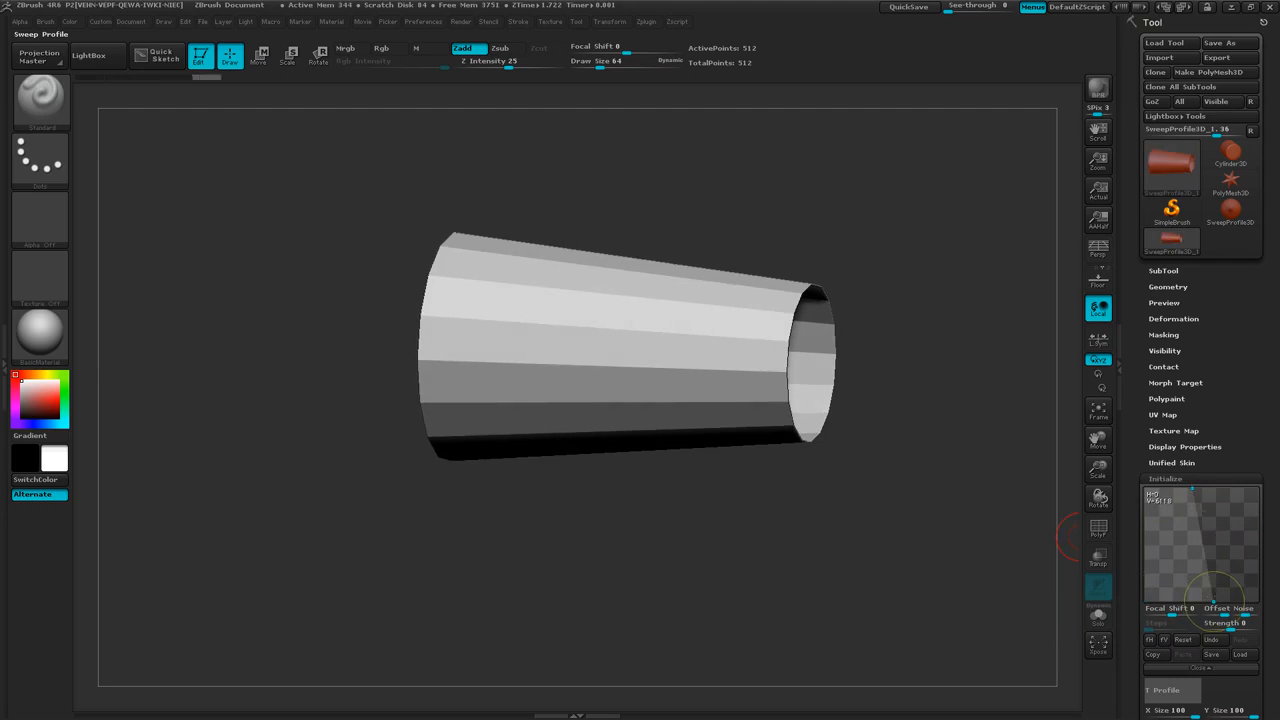
{"action": "left_click_drag", "start_coordinate": [1191, 490], "coordinate": [1232, 493]}
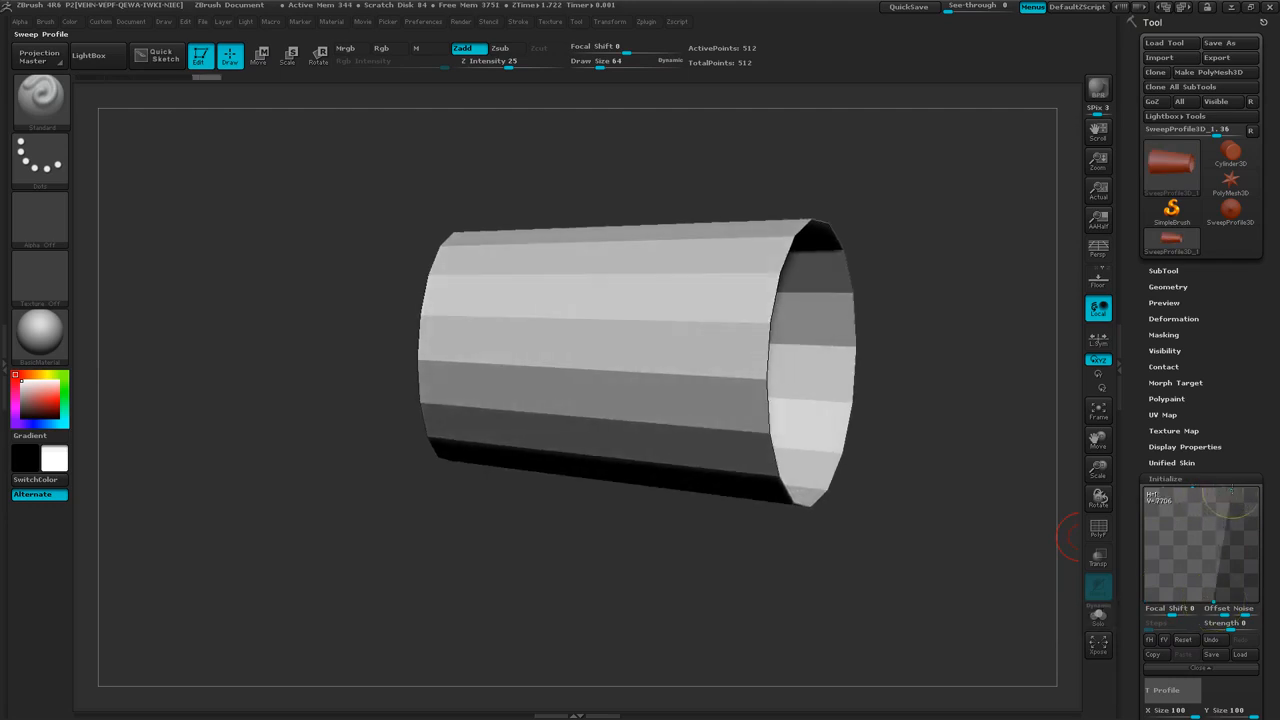
{"action": "left_click_drag", "start_coordinate": [912, 560], "coordinate": [895, 432]}
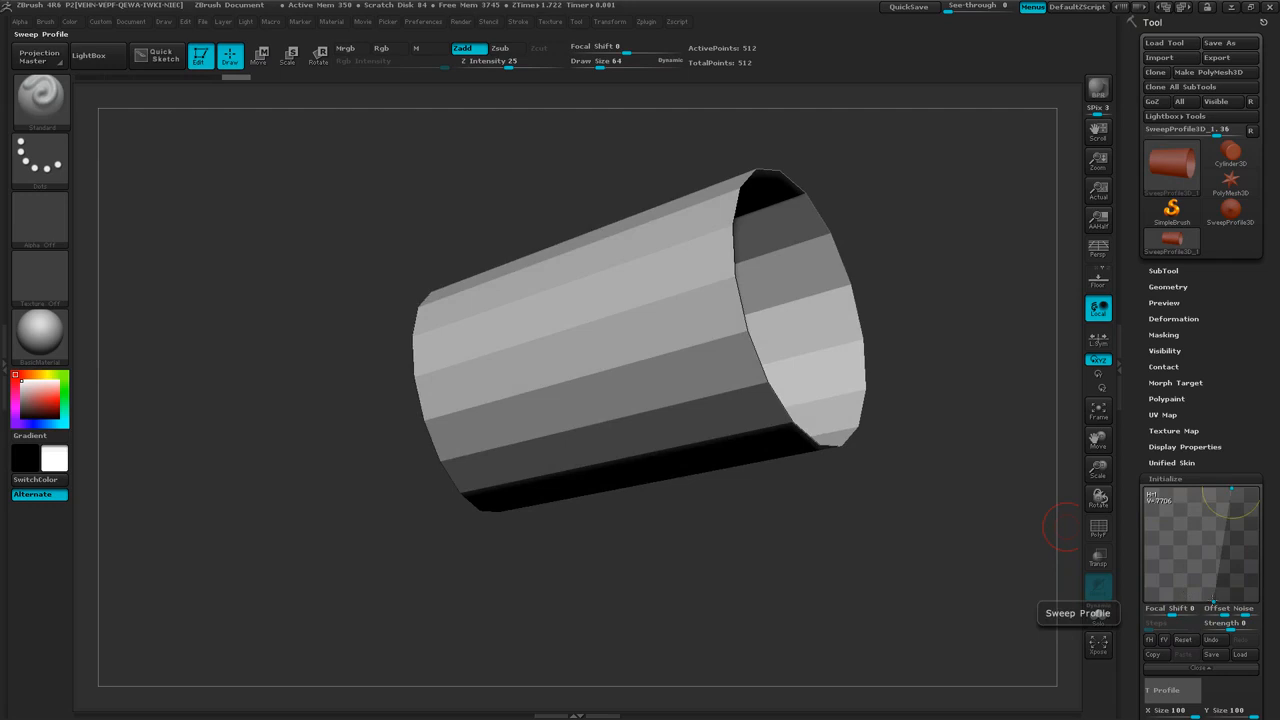
Step: Widen both tube ends slightly and add an S Profile curve point near the base that pinches the wall inward
{"action": "left_click_drag", "start_coordinate": [1216, 600], "coordinate": [1214, 582]}
{"action": "left_click_drag", "start_coordinate": [1231, 491], "coordinate": [1236, 489]}
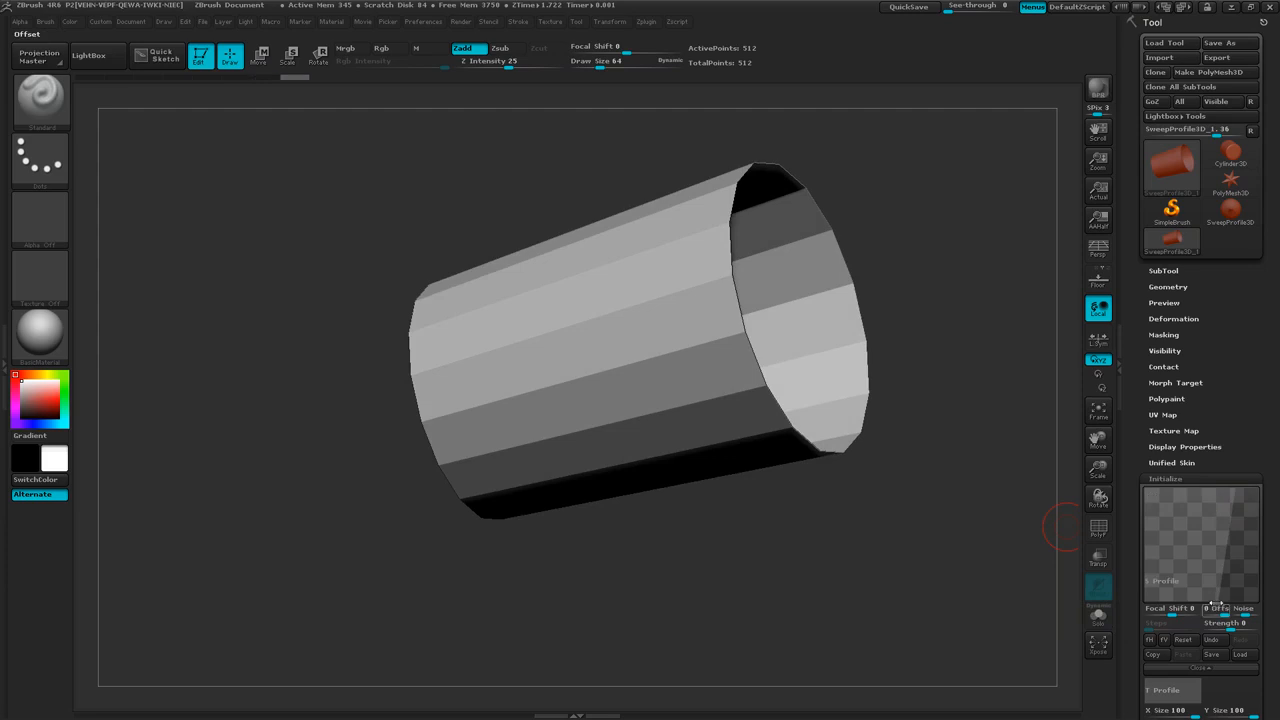
{"action": "left_click_drag", "start_coordinate": [1219, 598], "coordinate": [1221, 596]}
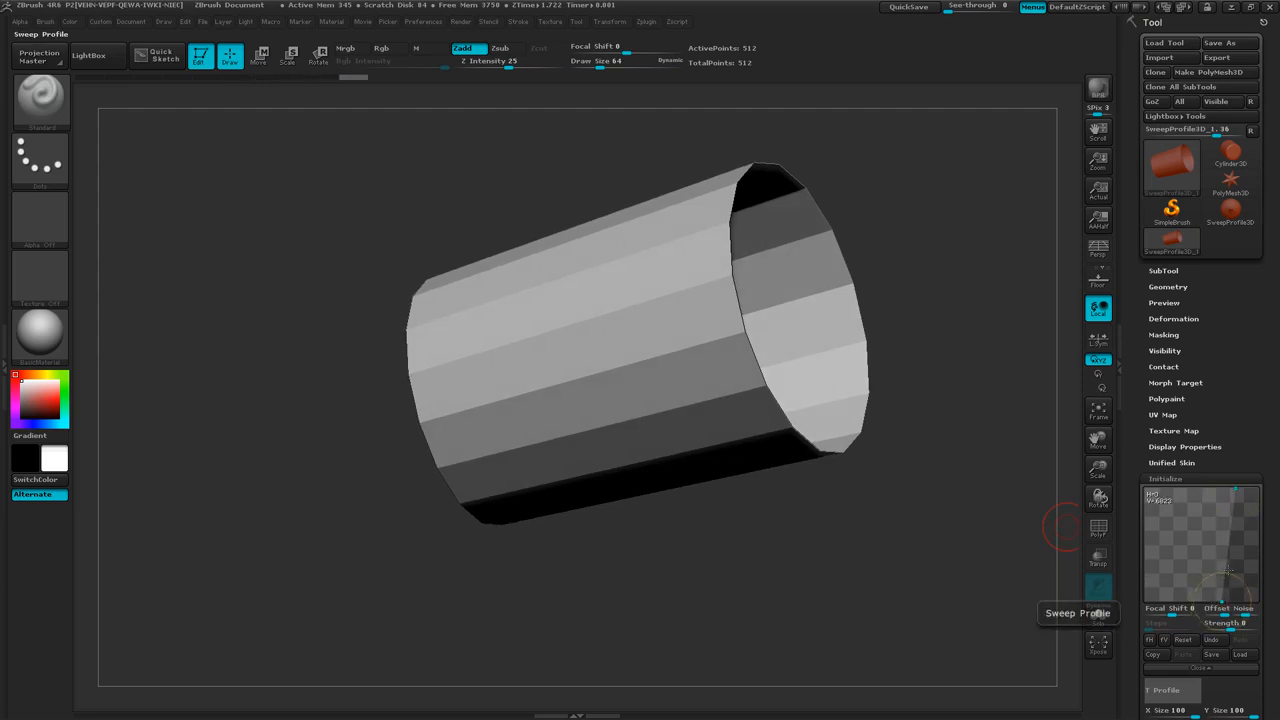
{"action": "left_click_drag", "start_coordinate": [1227, 565], "coordinate": [1219, 577]}
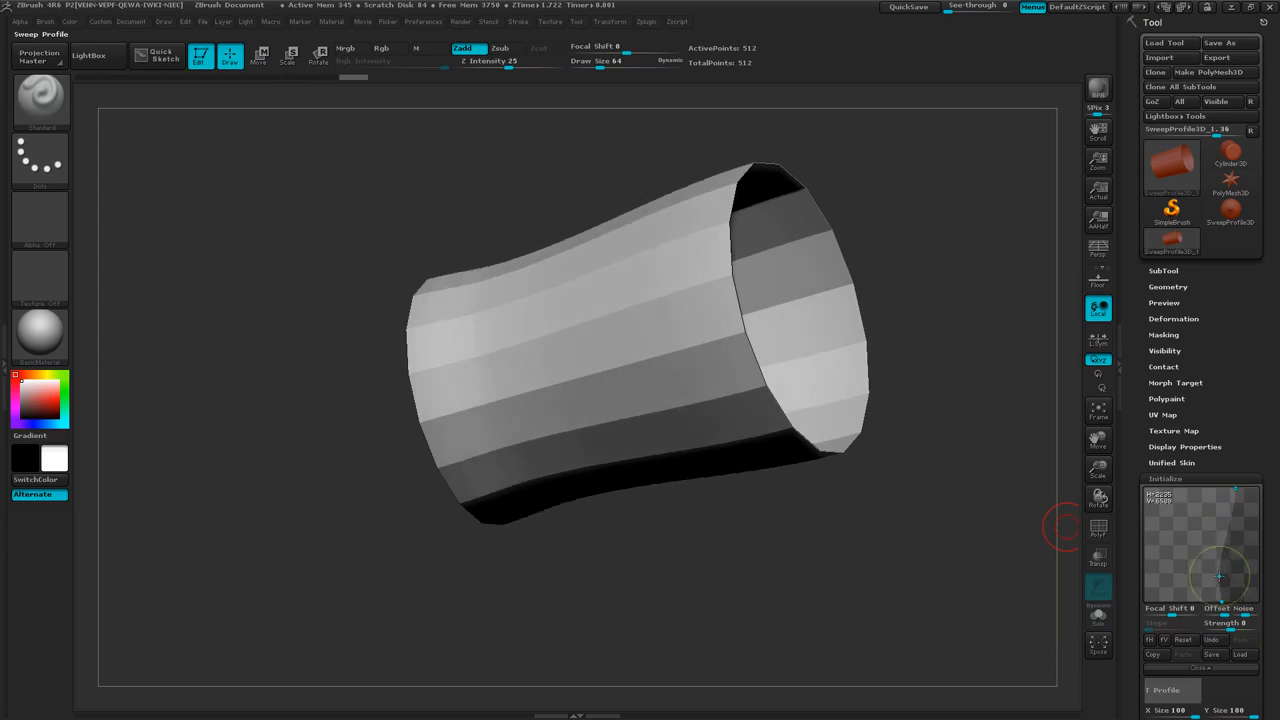
Step: Turn on perspective and adjust the S Profile curve near the base to make the cup's waist subtler
{"action": "left_click_drag", "start_coordinate": [1062, 527], "coordinate": [863, 423]}
{"action": "key", "text": "p"}
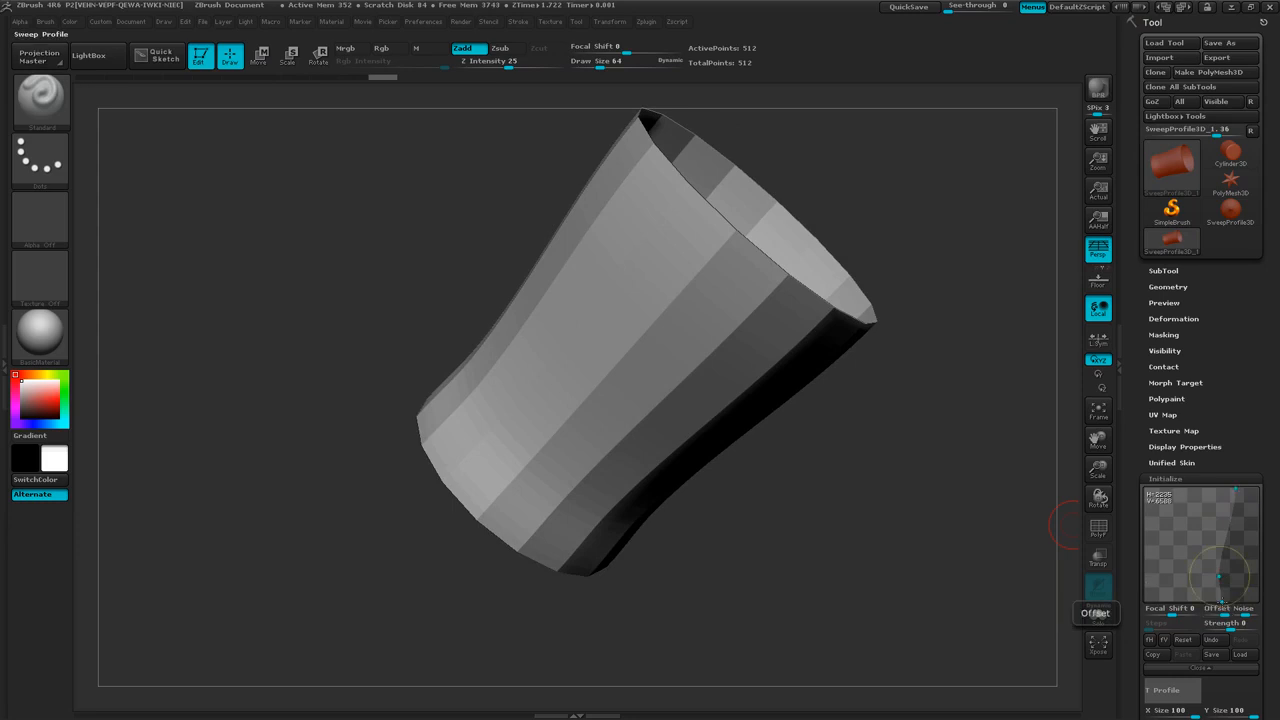
{"action": "left_click_drag", "start_coordinate": [1220, 577], "coordinate": [1227, 573]}
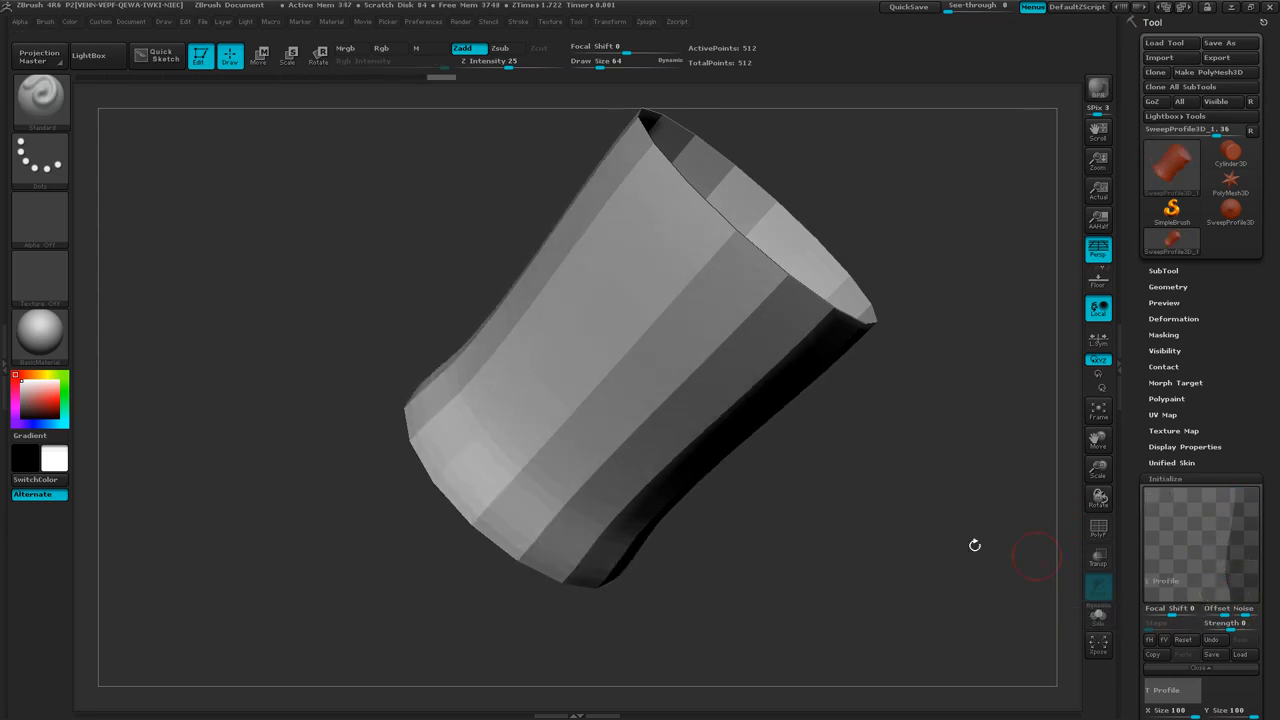
{"action": "left_click_drag", "start_coordinate": [975, 545], "coordinate": [829, 480]}
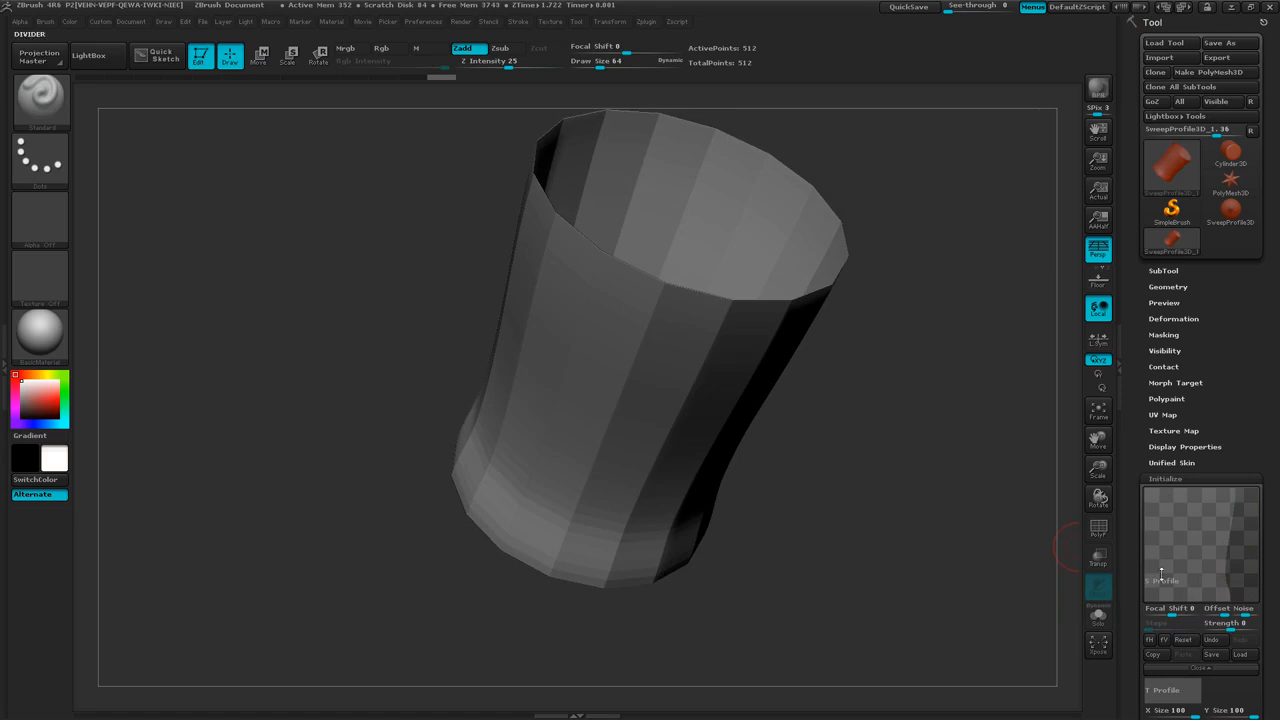
Step: Give the cup wall a Thickness of 8
{"action": "scroll", "coordinate": [1265, 525], "scroll_direction": "down", "scroll_amount": 3}
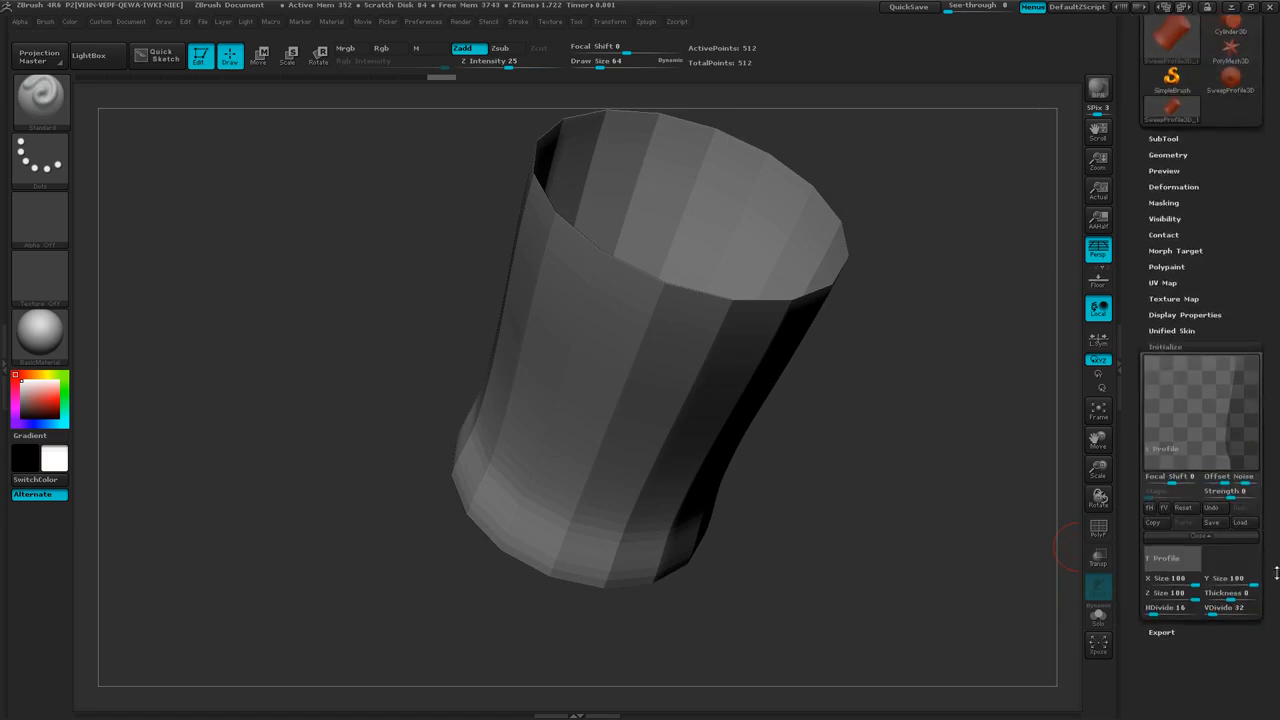
{"action": "left_click_drag", "start_coordinate": [1228, 596], "coordinate": [1238, 594]}
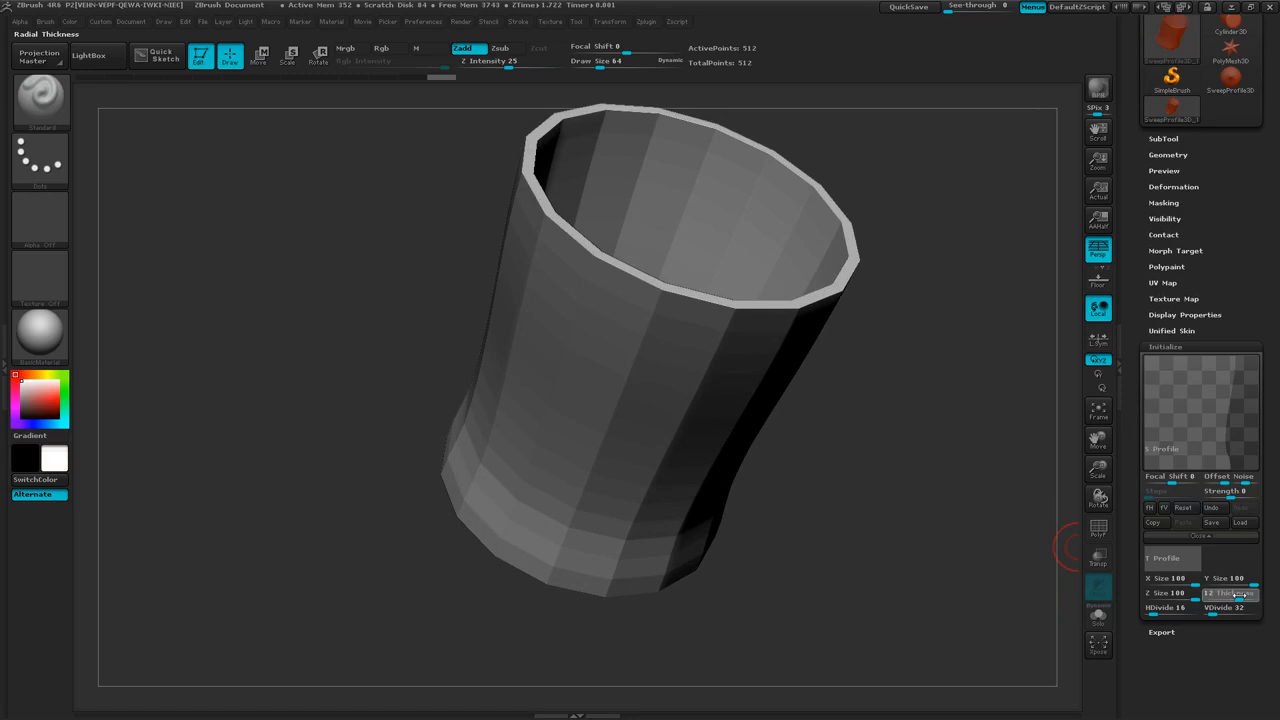
{"action": "left_click_drag", "start_coordinate": [1238, 594], "coordinate": [1238, 595]}
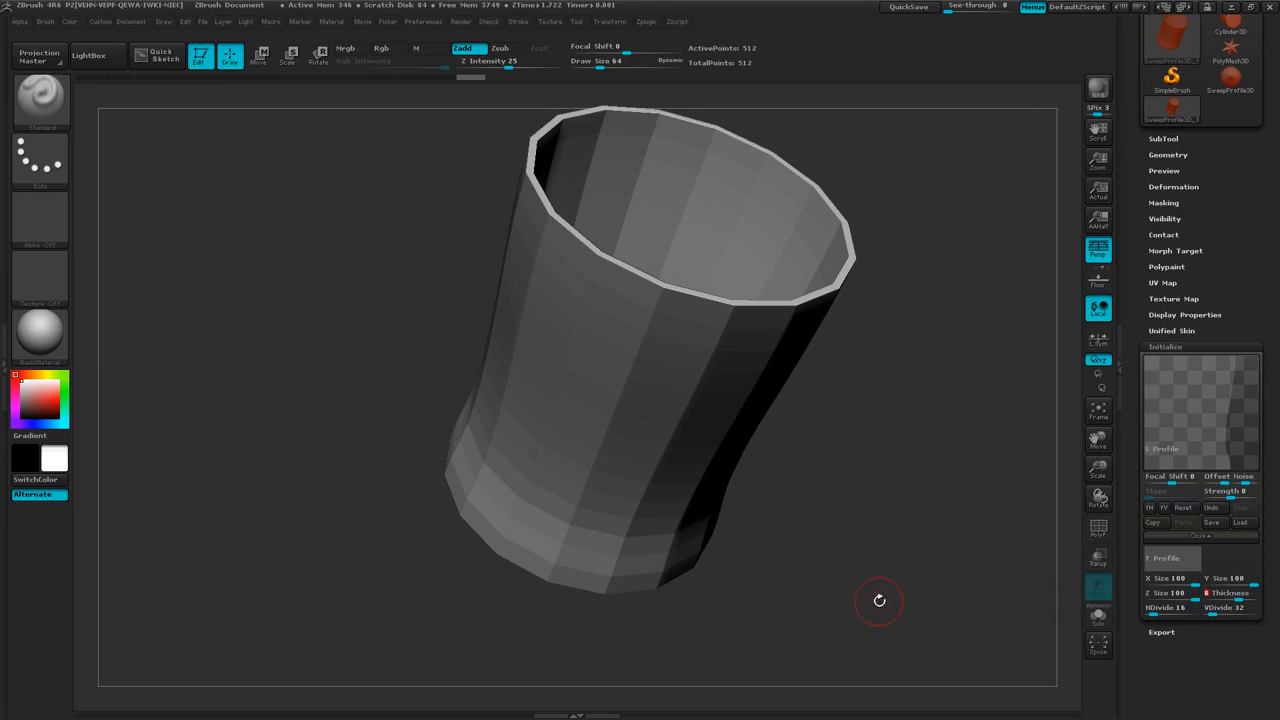
{"action": "left_click_drag", "start_coordinate": [879, 600], "coordinate": [896, 428]}
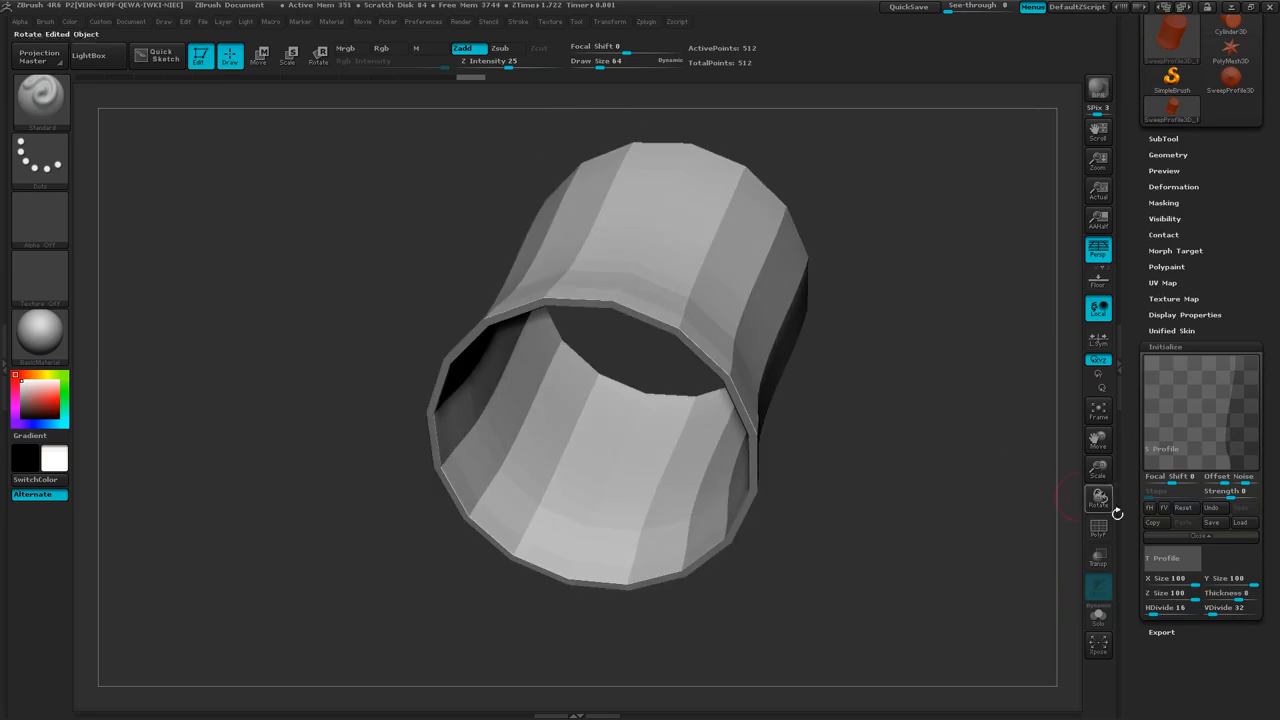
Step: Adjust the T Profile curve so the wall is thickest at the base and slightly thicker at the rim
{"action": "left_click", "coordinate": [1168, 558]}
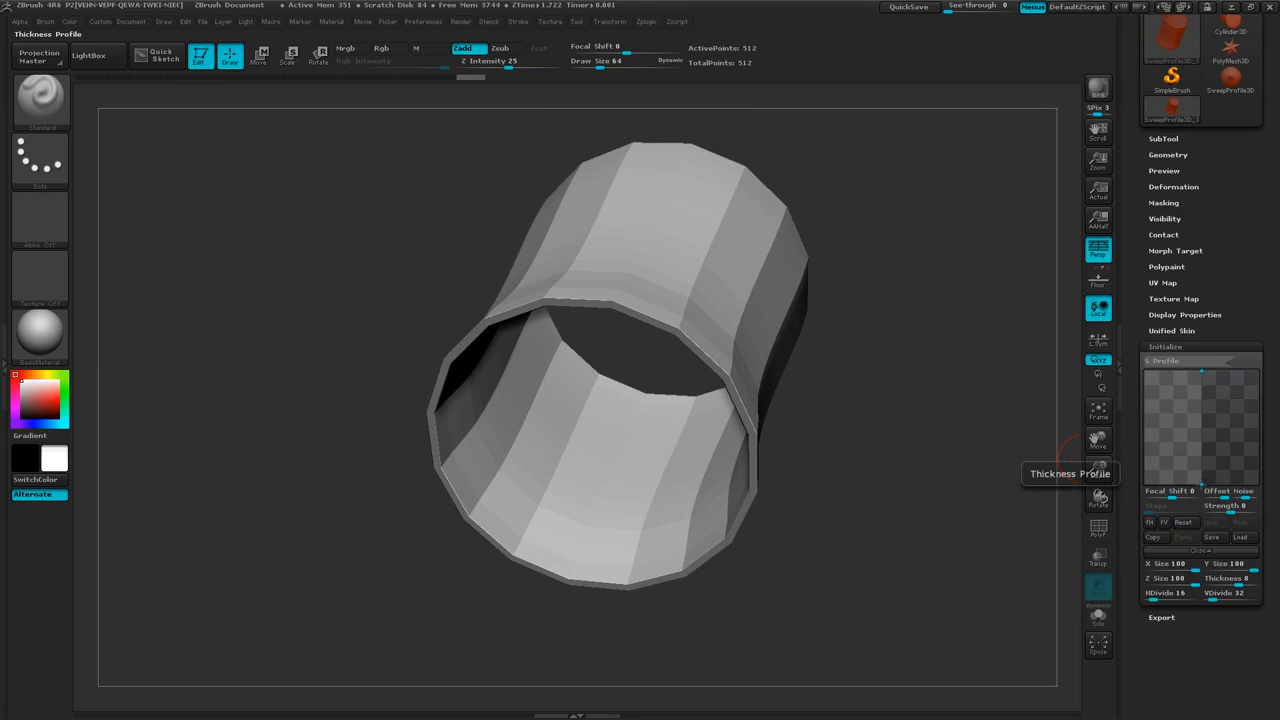
{"action": "left_click_drag", "start_coordinate": [1201, 484], "coordinate": [1276, 473]}
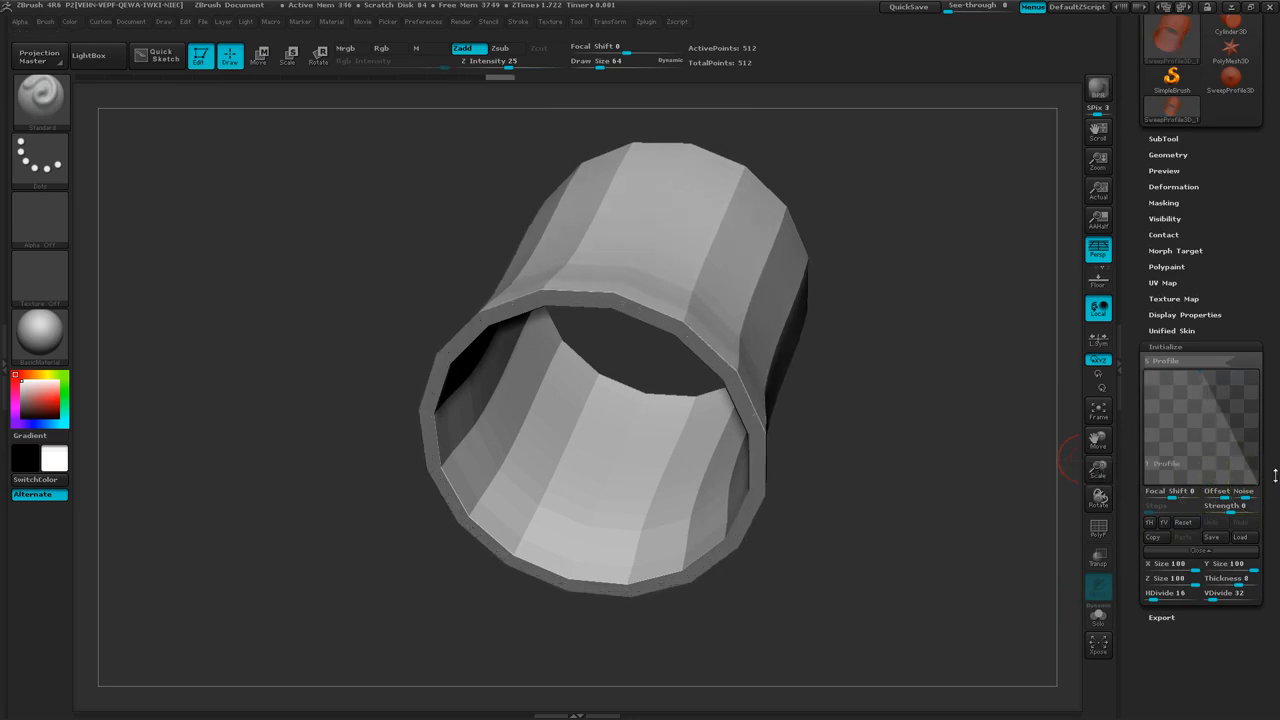
{"action": "left_click_drag", "start_coordinate": [865, 397], "coordinate": [869, 514]}
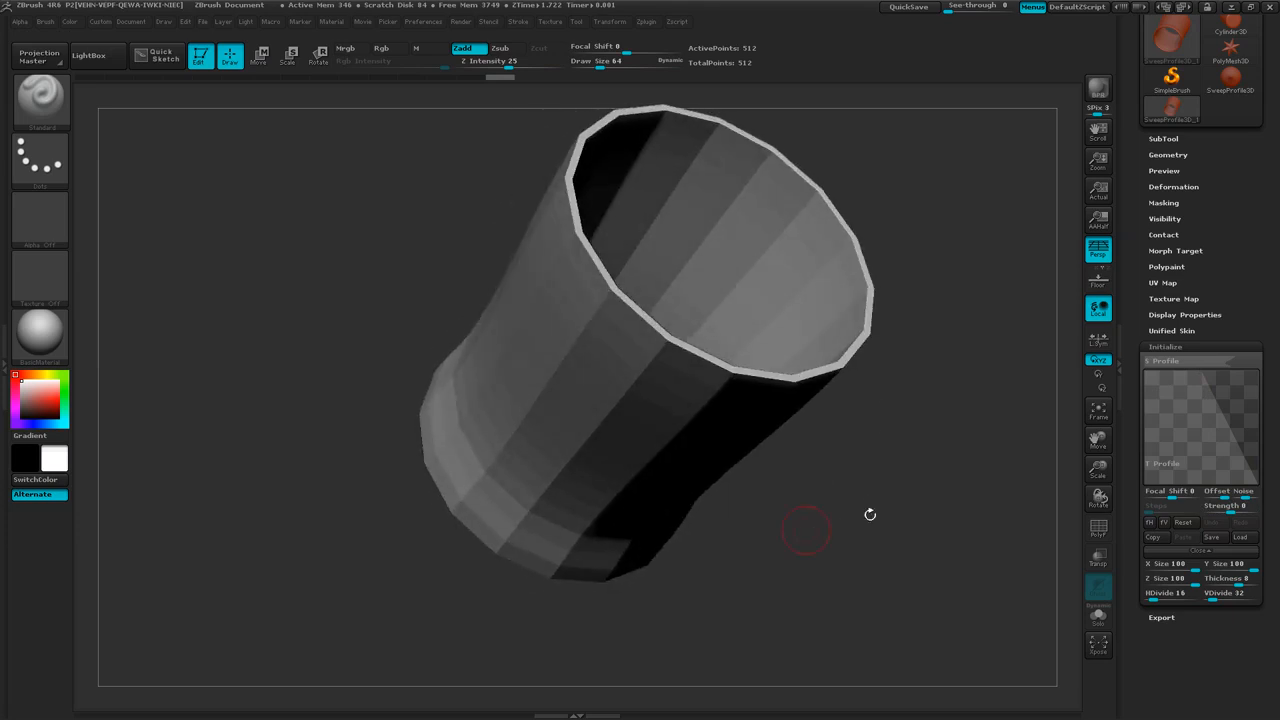
{"action": "left_click_drag", "start_coordinate": [1202, 372], "coordinate": [1228, 374]}
{"action": "left_click_drag", "start_coordinate": [976, 449], "coordinate": [906, 470]}
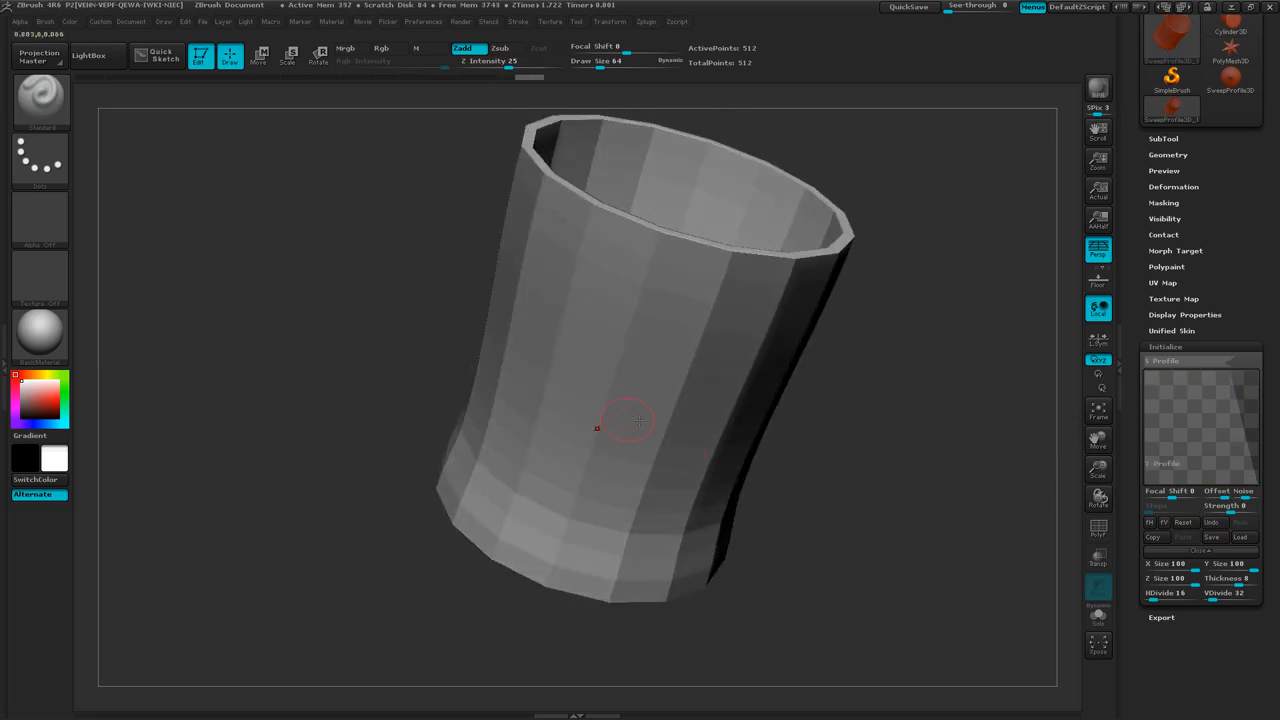
Step: Smooth the cup by setting HDivide to 128 and VDivide to 110
{"action": "left_click_drag", "start_coordinate": [1158, 598], "coordinate": [1210, 600]}
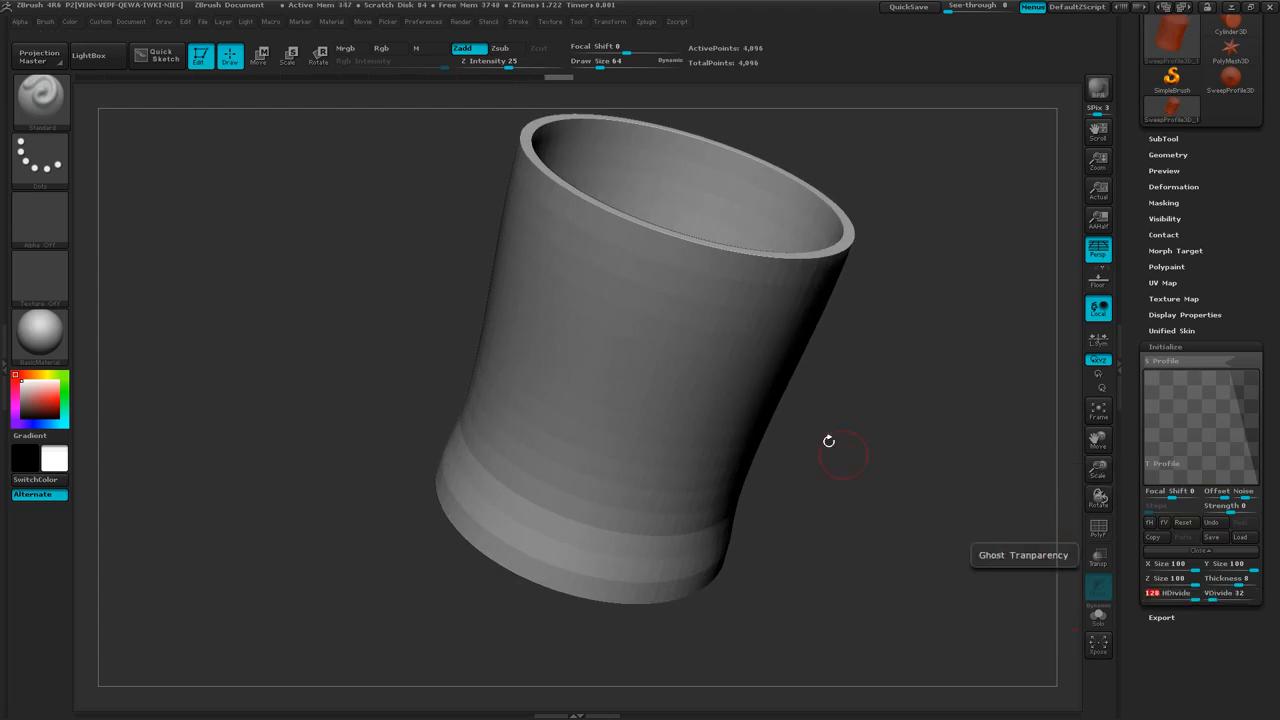
{"action": "left_click_drag", "start_coordinate": [829, 443], "coordinate": [822, 474]}
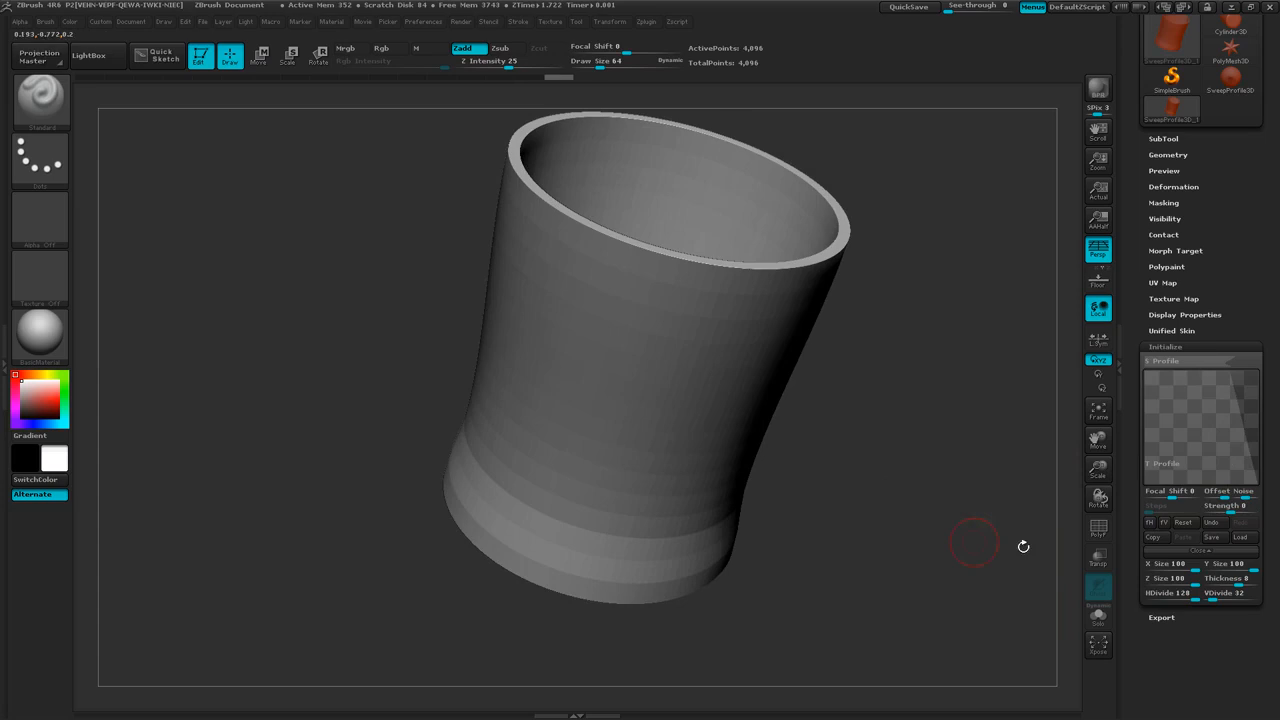
{"action": "left_click_drag", "start_coordinate": [1208, 596], "coordinate": [1223, 597]}
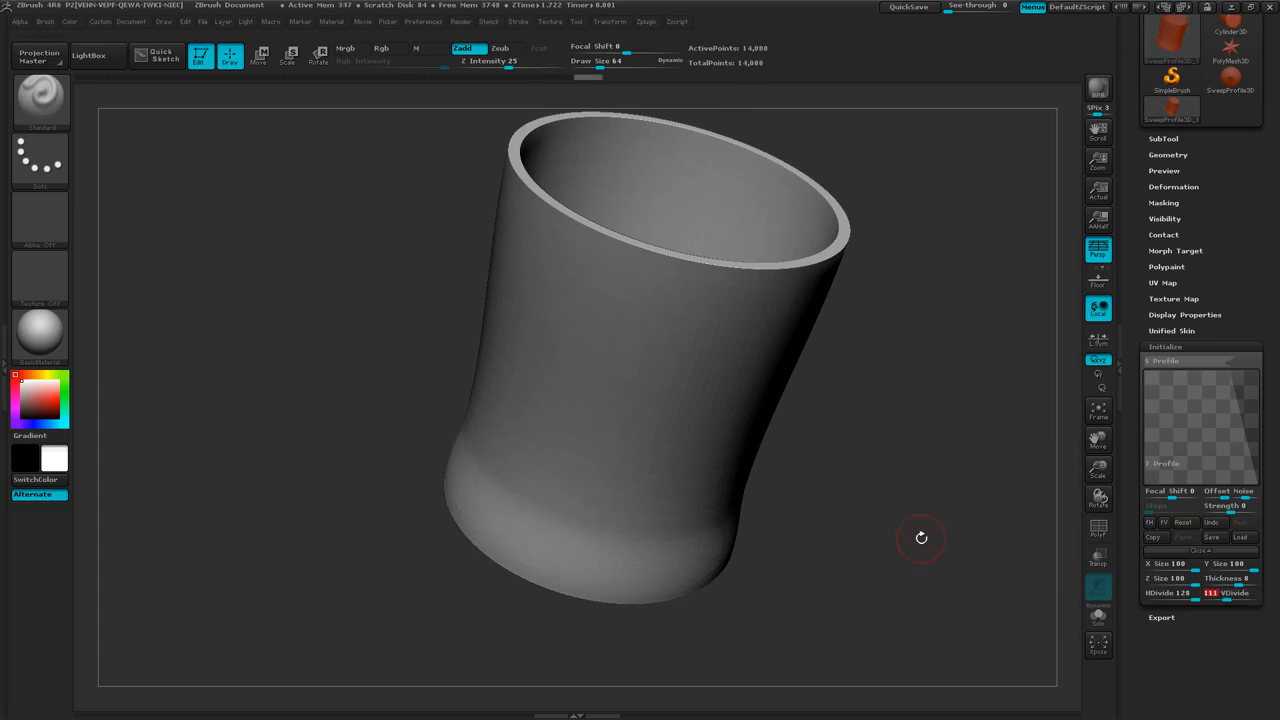
Step: Display the polyframe on the cup and examine its mesh density from several angles
{"action": "key", "text": "shift+f"}
{"action": "mouse_move", "coordinate": [921, 538]}
{"action": "right_mouse_down"}
{"action": "mouse_move", "coordinate": [906, 460]}
{"action": "mouse_move", "coordinate": [897, 477]}
{"action": "mouse_move", "coordinate": [916, 421]}
{"action": "right_mouse_up"}
{"action": "mouse_move", "coordinate": [938, 373]}
{"action": "right_mouse_down"}
{"action": "mouse_move", "coordinate": [937, 455]}
{"action": "mouse_move", "coordinate": [877, 483]}
{"action": "mouse_move", "coordinate": [877, 380]}
{"action": "mouse_move", "coordinate": [852, 493]}
{"action": "right_mouse_up"}
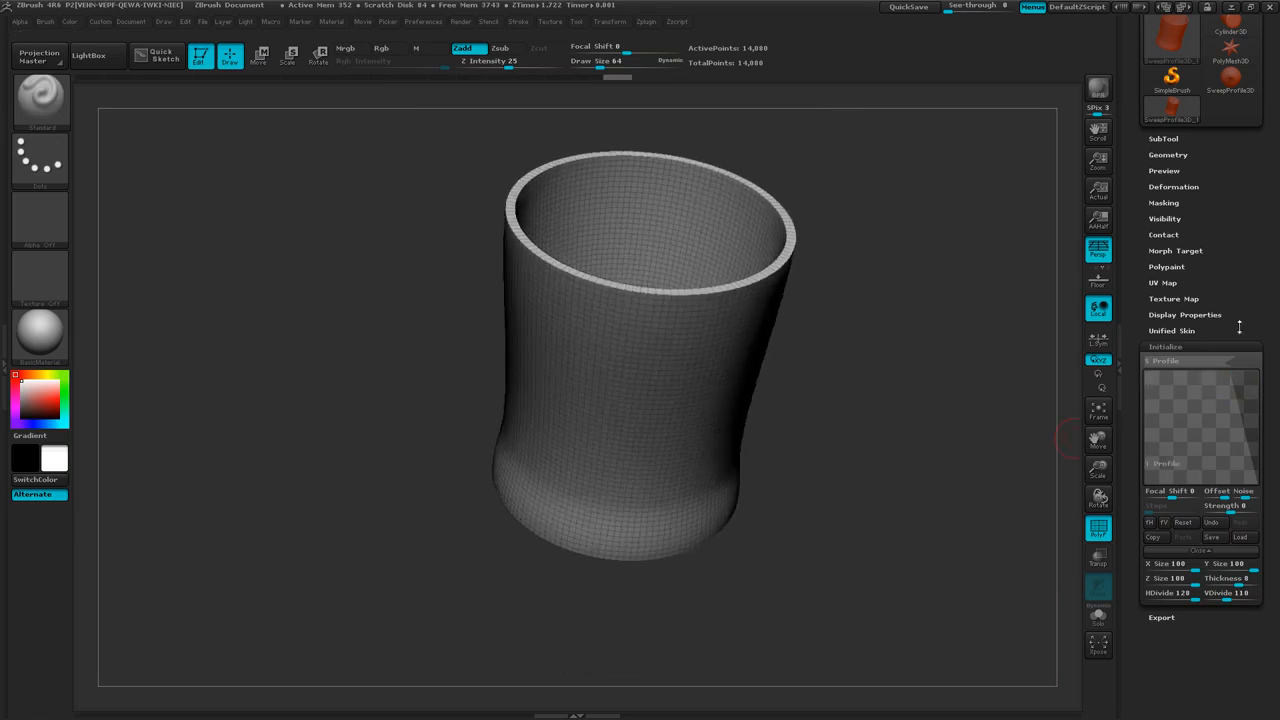
{"action": "left_click_drag", "start_coordinate": [1273, 262], "coordinate": [1274, 405]}
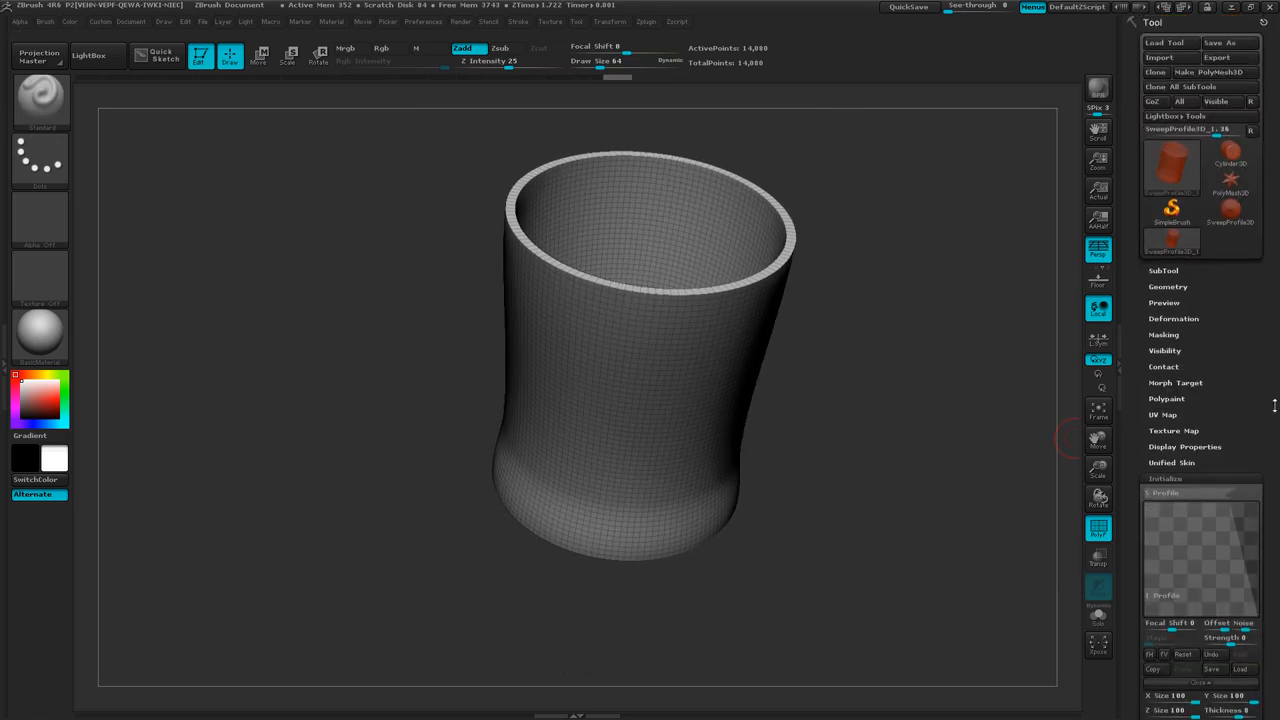
Step: Convert the sweep profile cup into a PolyMesh3D and inspect the converted mesh from above and below
{"action": "left_click", "coordinate": [1214, 72]}
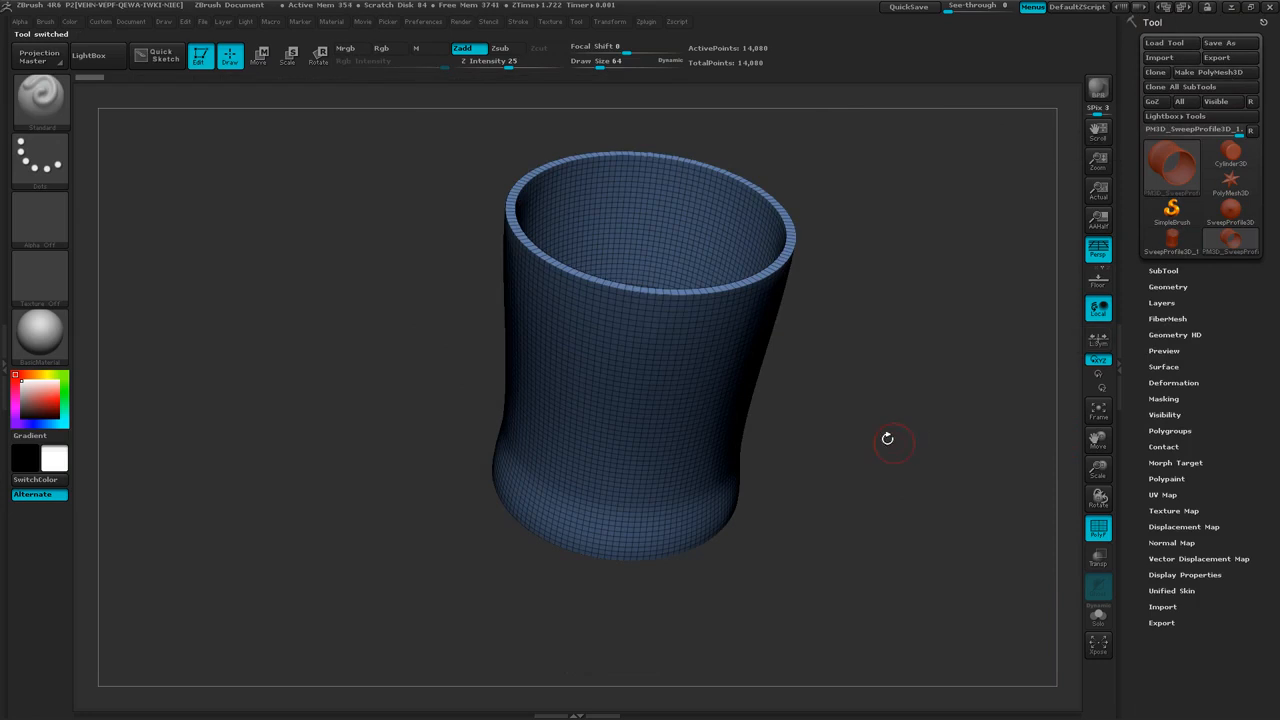
{"action": "mouse_move", "coordinate": [889, 437]}
{"action": "right_mouse_down"}
{"action": "mouse_move", "coordinate": [886, 452]}
{"action": "mouse_move", "coordinate": [866, 437]}
{"action": "mouse_move", "coordinate": [882, 438]}
{"action": "mouse_move", "coordinate": [877, 449]}
{"action": "right_mouse_up"}
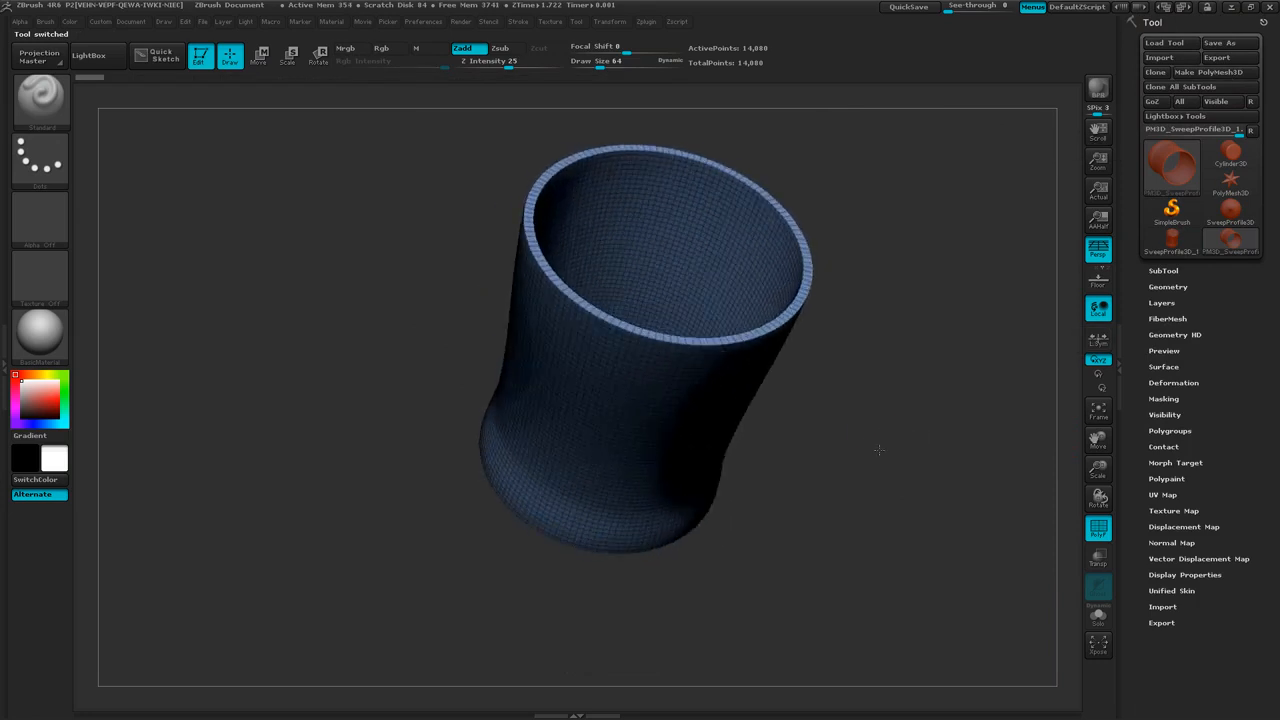
{"action": "right_click_drag", "start_coordinate": [831, 511], "coordinate": [852, 349]}
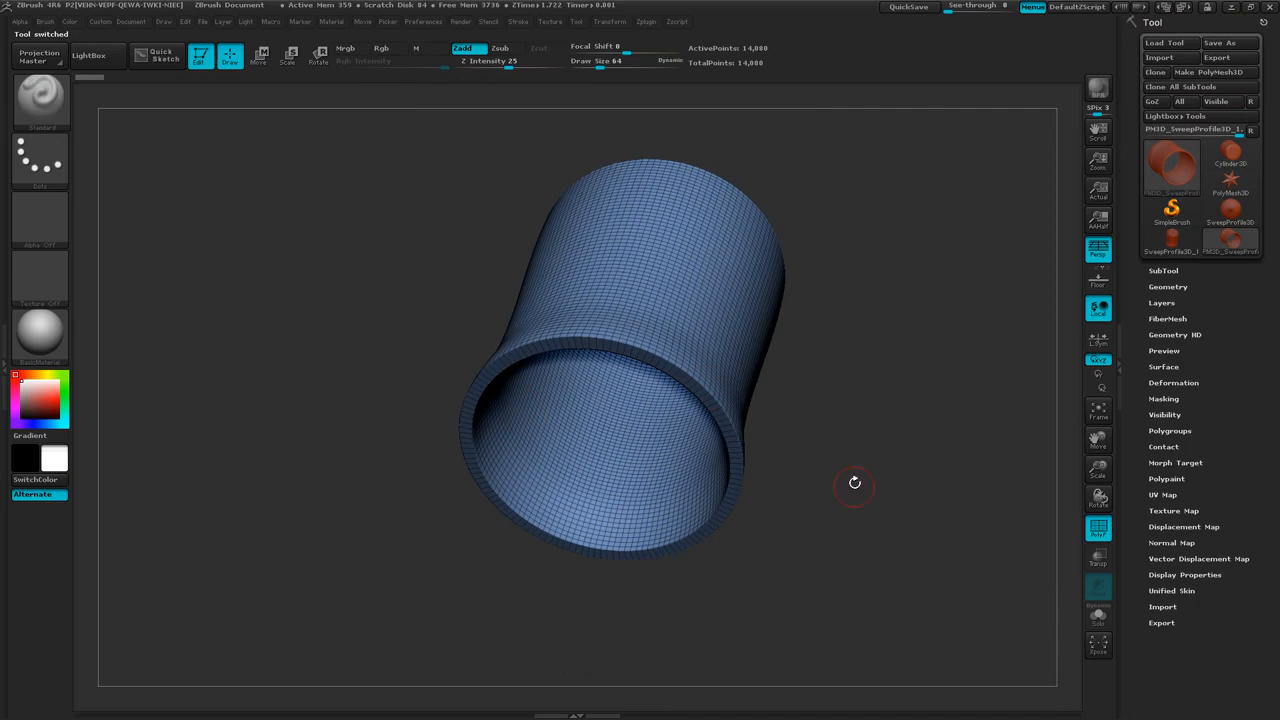
{"action": "right_click_drag", "start_coordinate": [855, 483], "coordinate": [858, 510]}
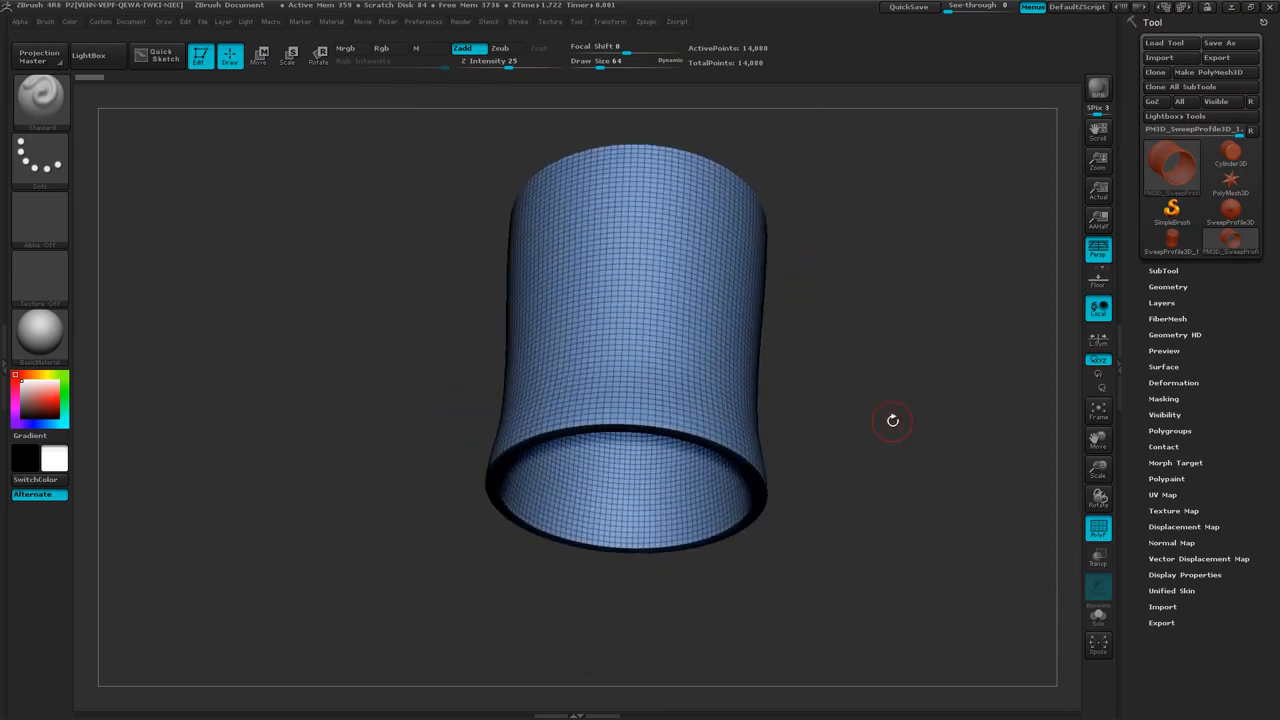
{"action": "mouse_move", "coordinate": [1232, 160]}
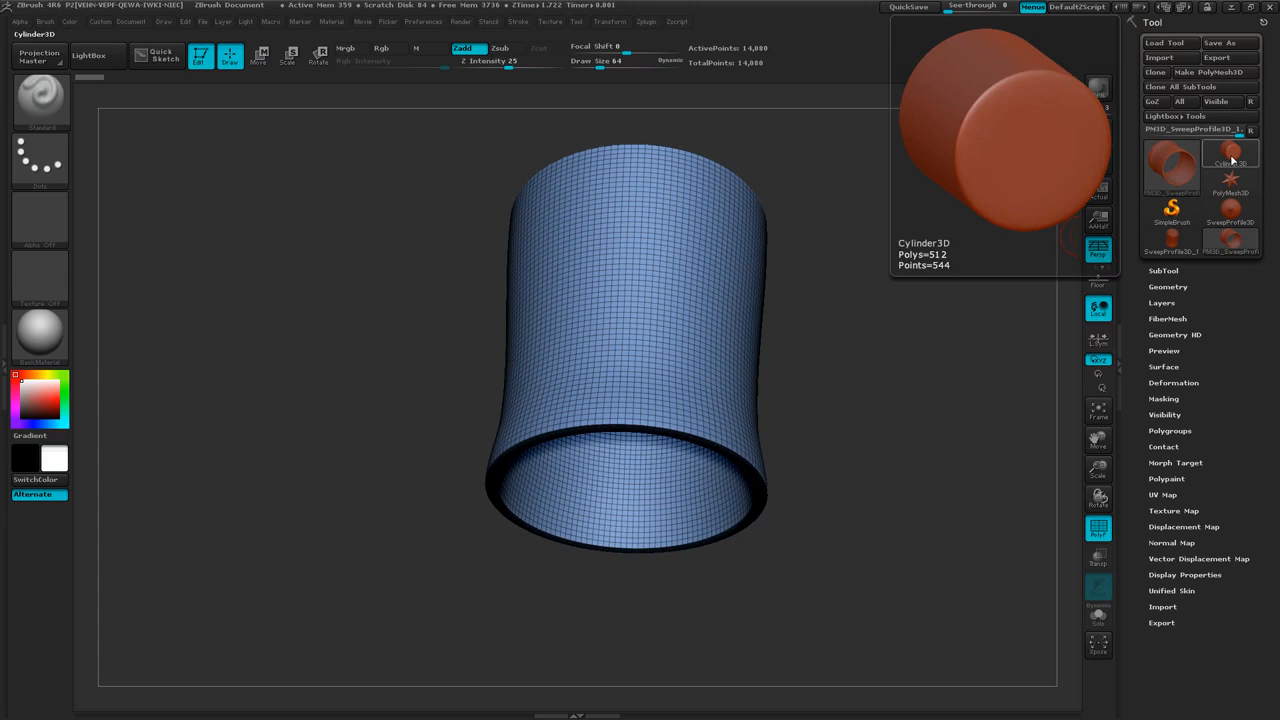
{"action": "right_click_drag", "start_coordinate": [883, 386], "coordinate": [943, 338]}
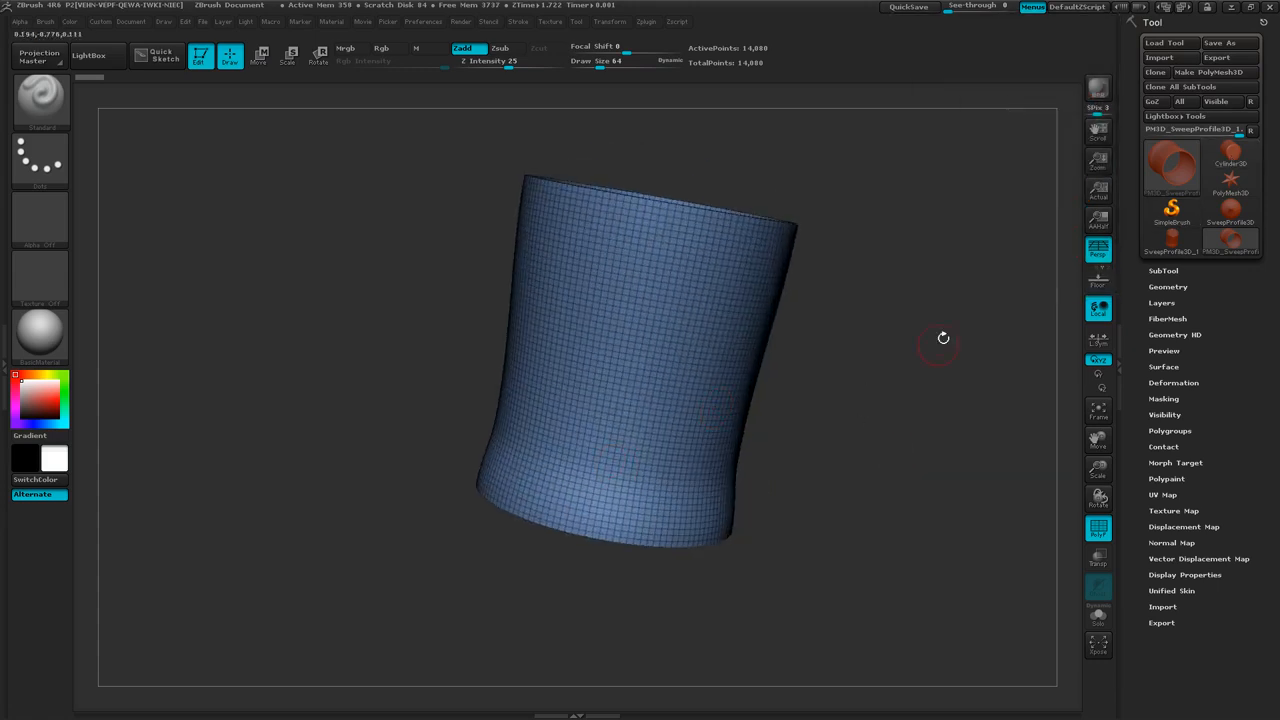
Step: Rename the cup's subtool as PM3D-body
{"action": "left_click", "coordinate": [1165, 271]}
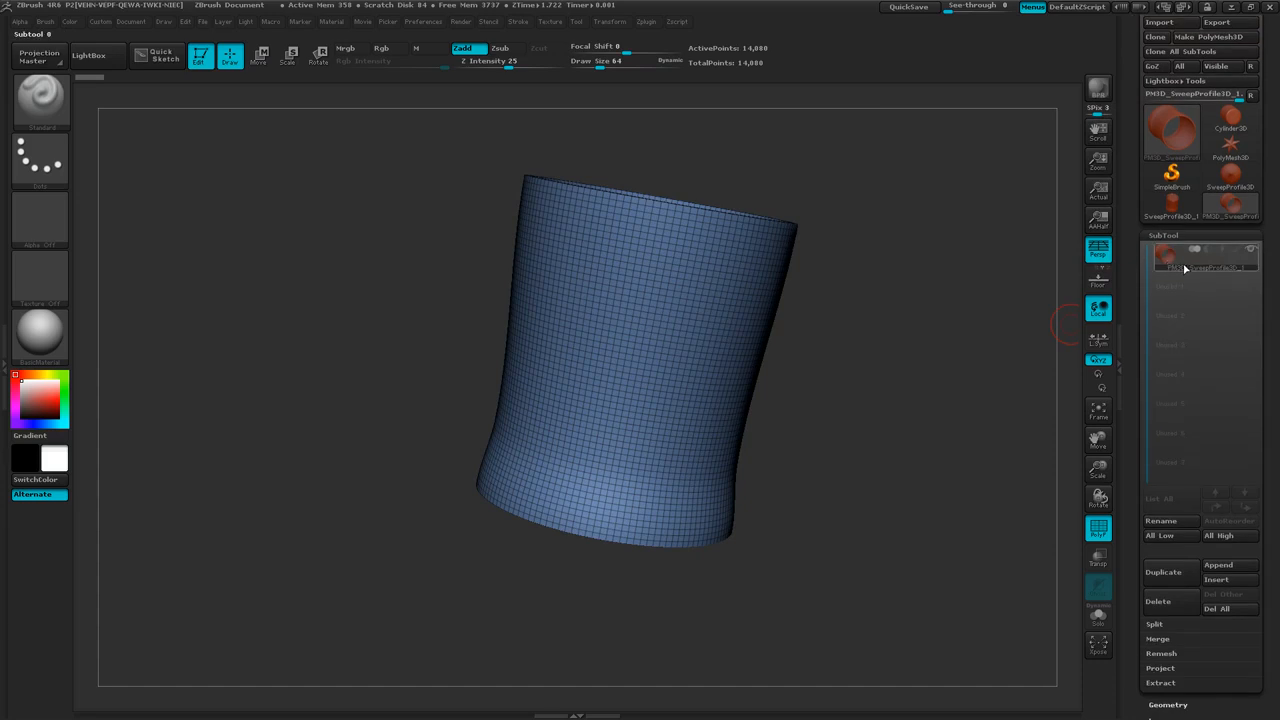
{"action": "mouse_move", "coordinate": [1185, 269]}
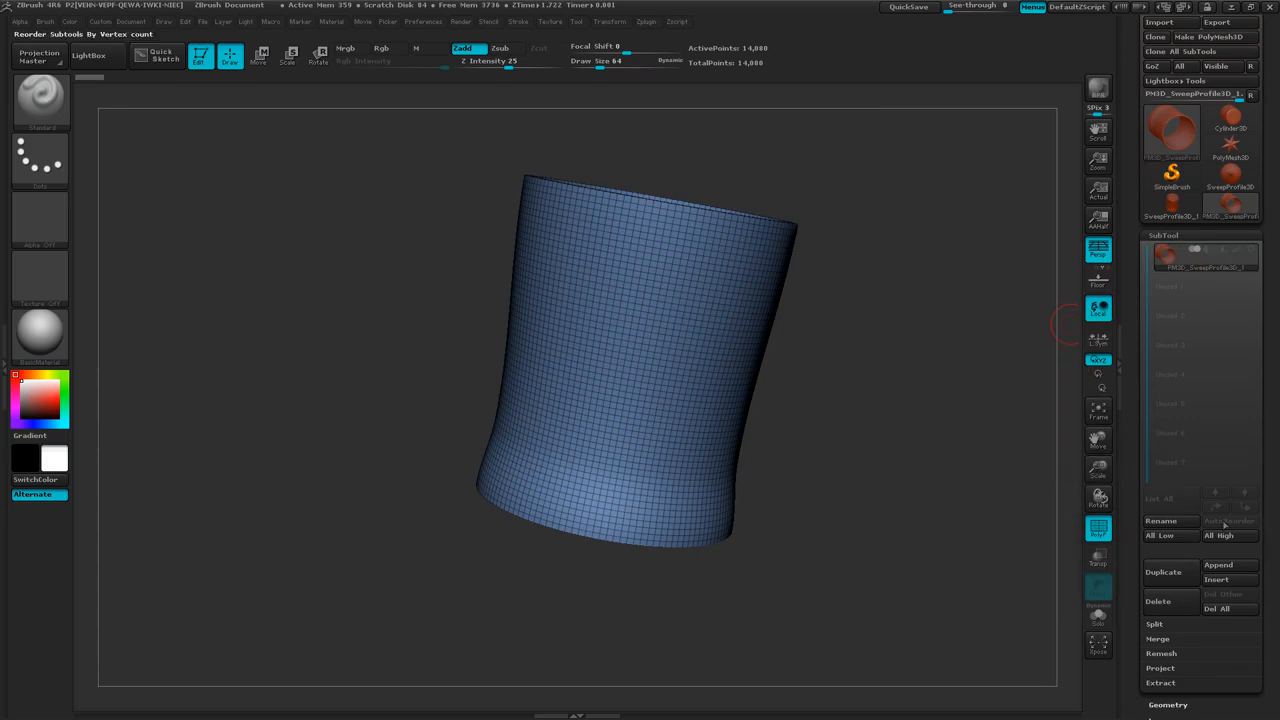
{"action": "left_click", "coordinate": [1180, 522]}
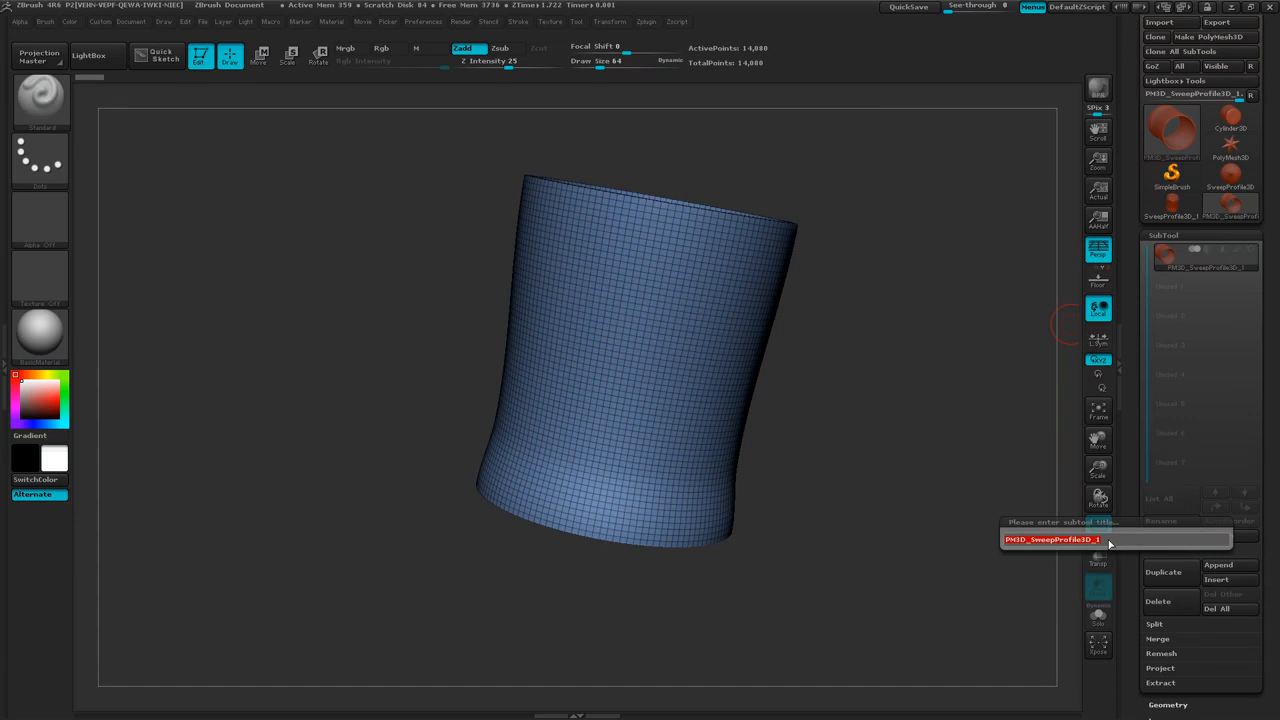
{"action": "type", "text": "PM"}
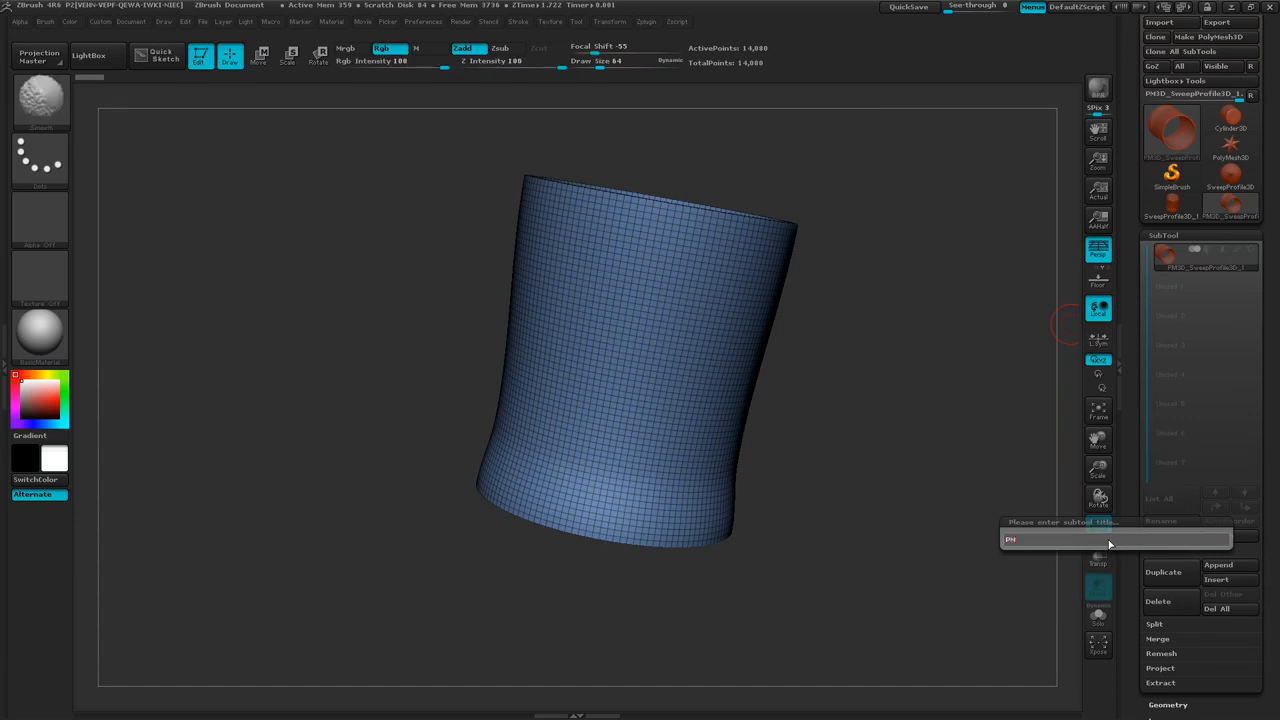
{"action": "type", "text": "3D"}
{"action": "key", "text": "shift"}
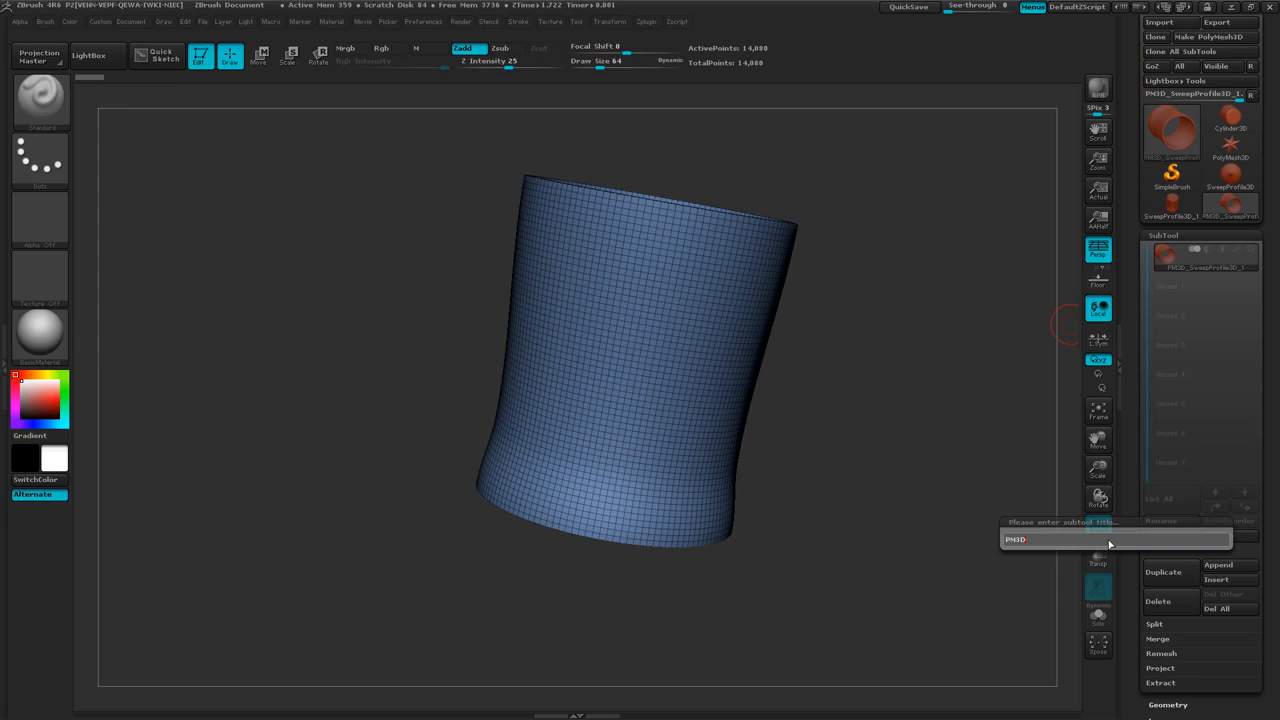
{"action": "type", "text": "_"}
{"action": "type", "text": "o"}
{"action": "type", "text": "dy"}
{"action": "key", "text": "Return"}
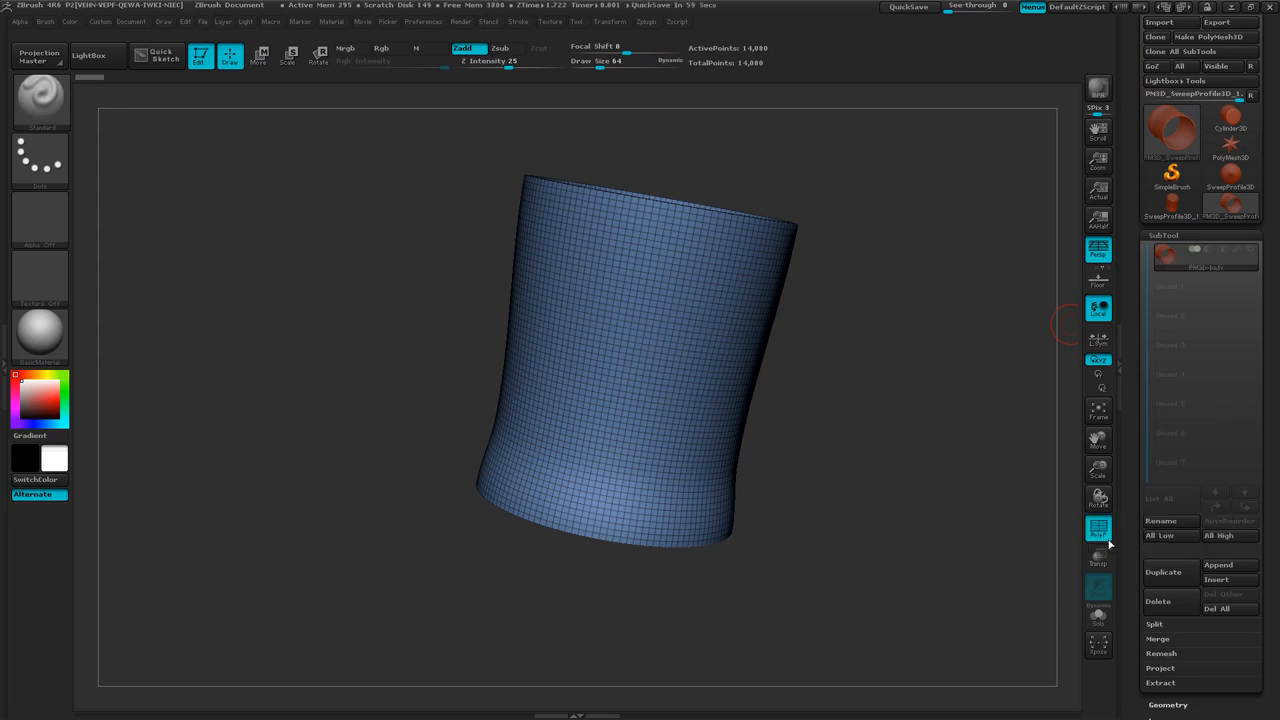
{"action": "right_click", "coordinate": [1034, 367]}
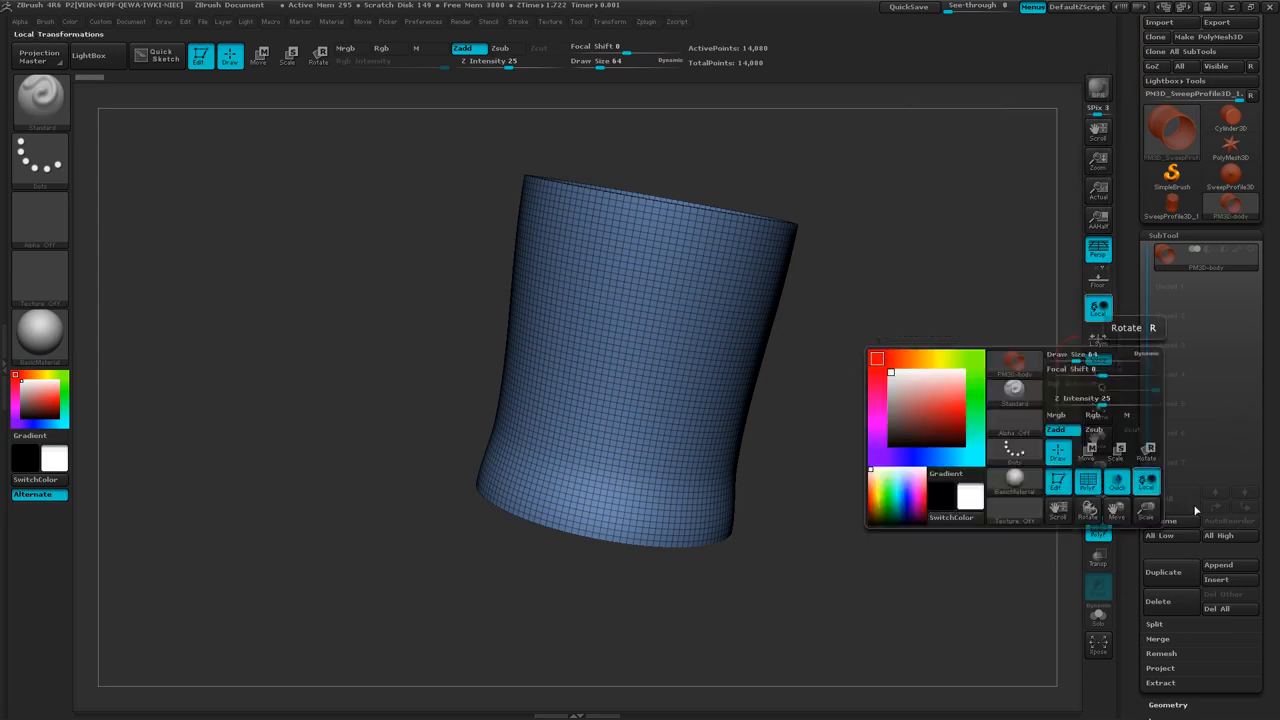
Step: Append a Cylinder3D as a new subtool and make it the active subtool
{"action": "left_click", "coordinate": [1226, 566]}
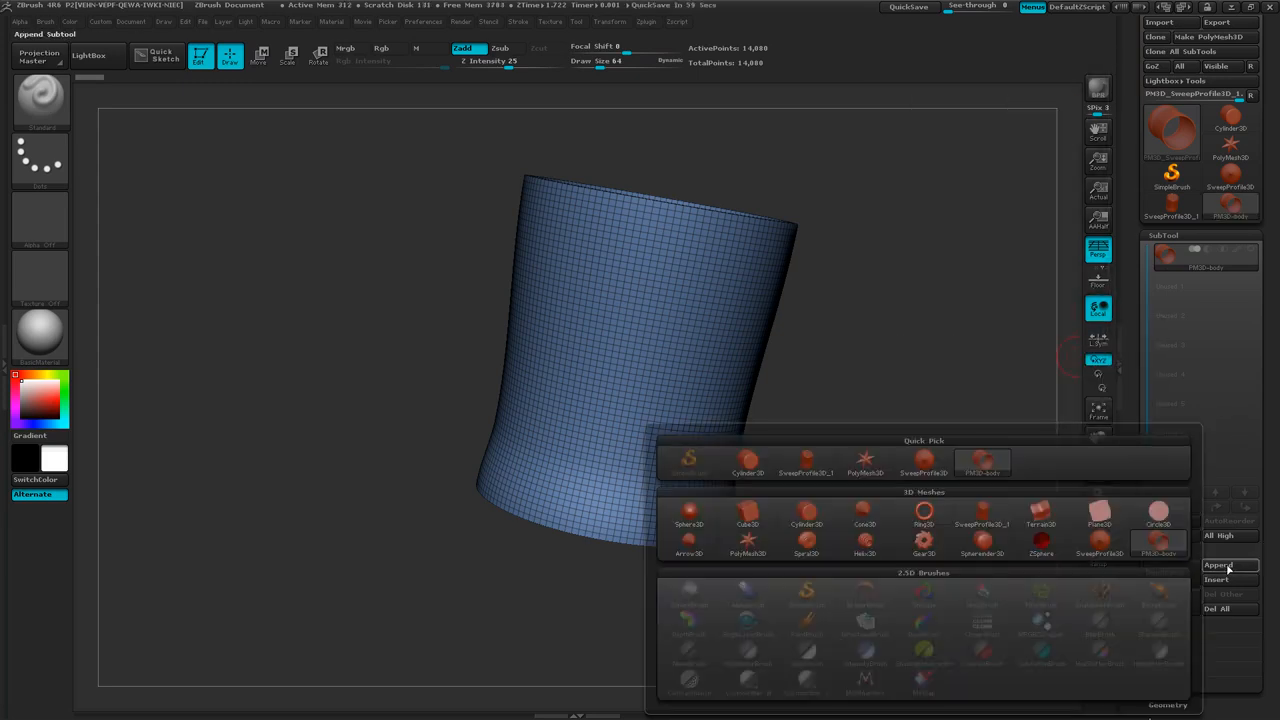
{"action": "left_click", "coordinate": [812, 519]}
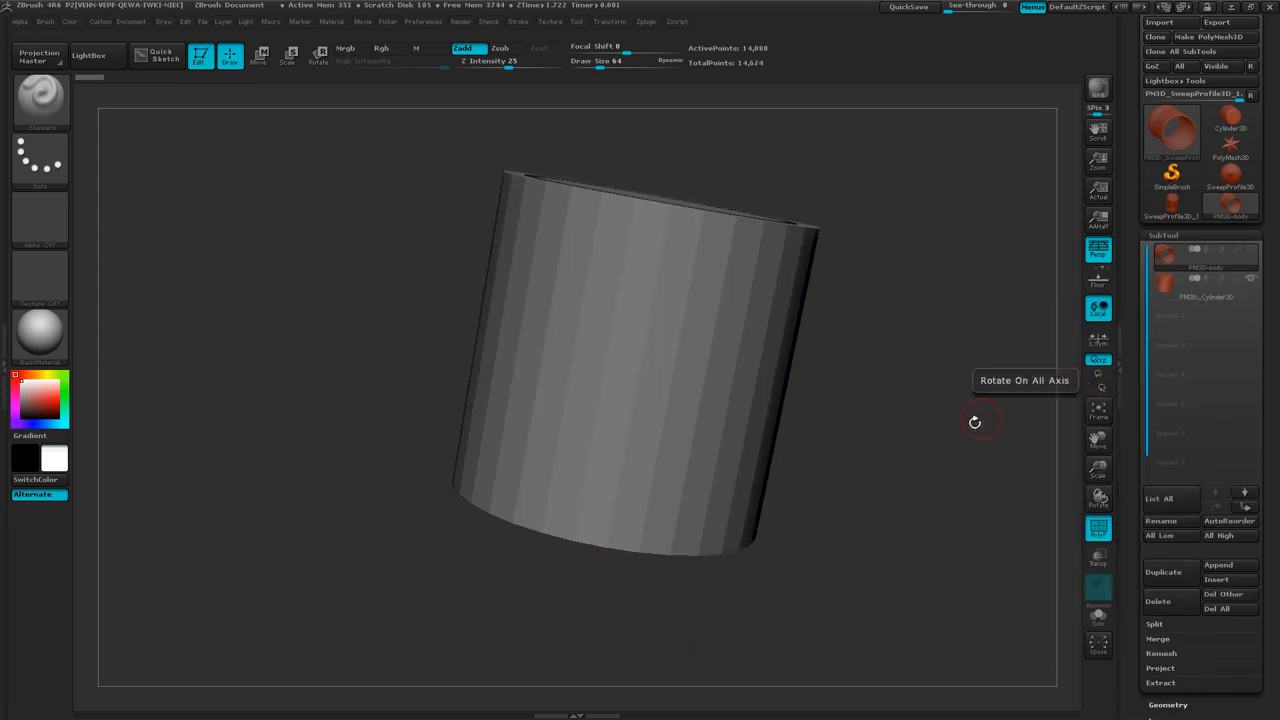
{"action": "left_click", "coordinate": [1218, 297]}
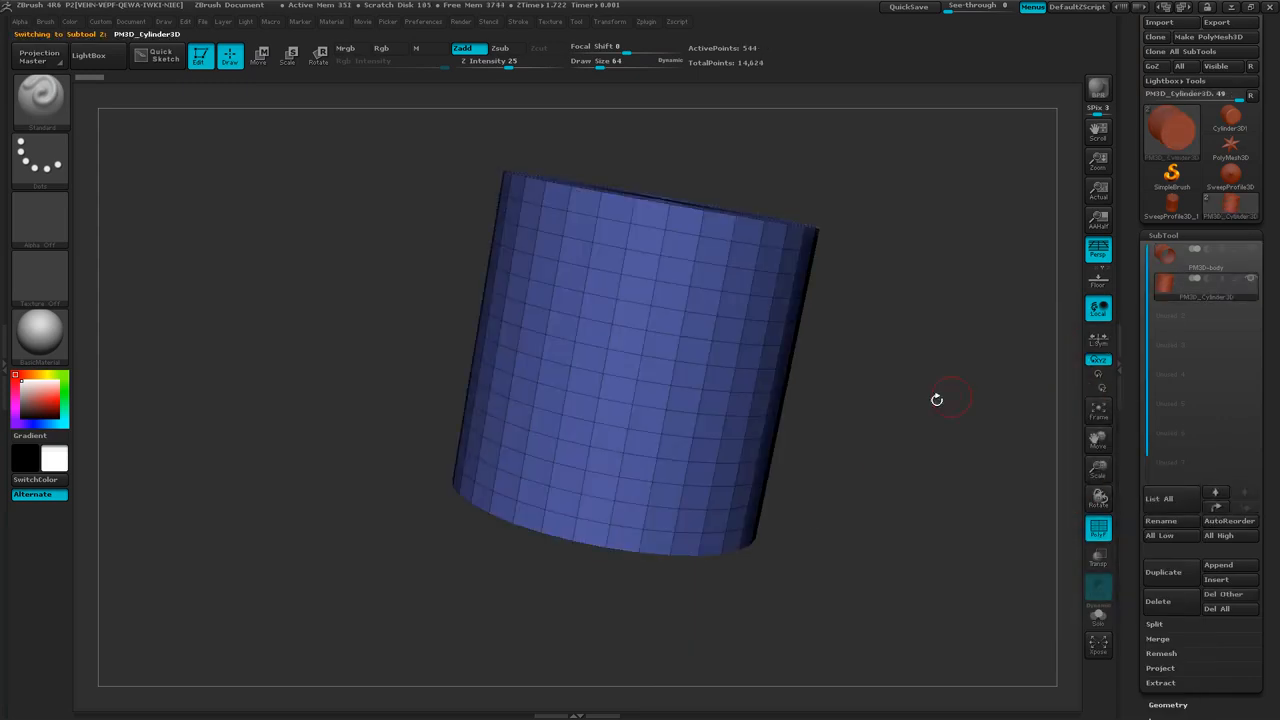
{"action": "left_click_drag", "start_coordinate": [936, 399], "coordinate": [926, 432]}
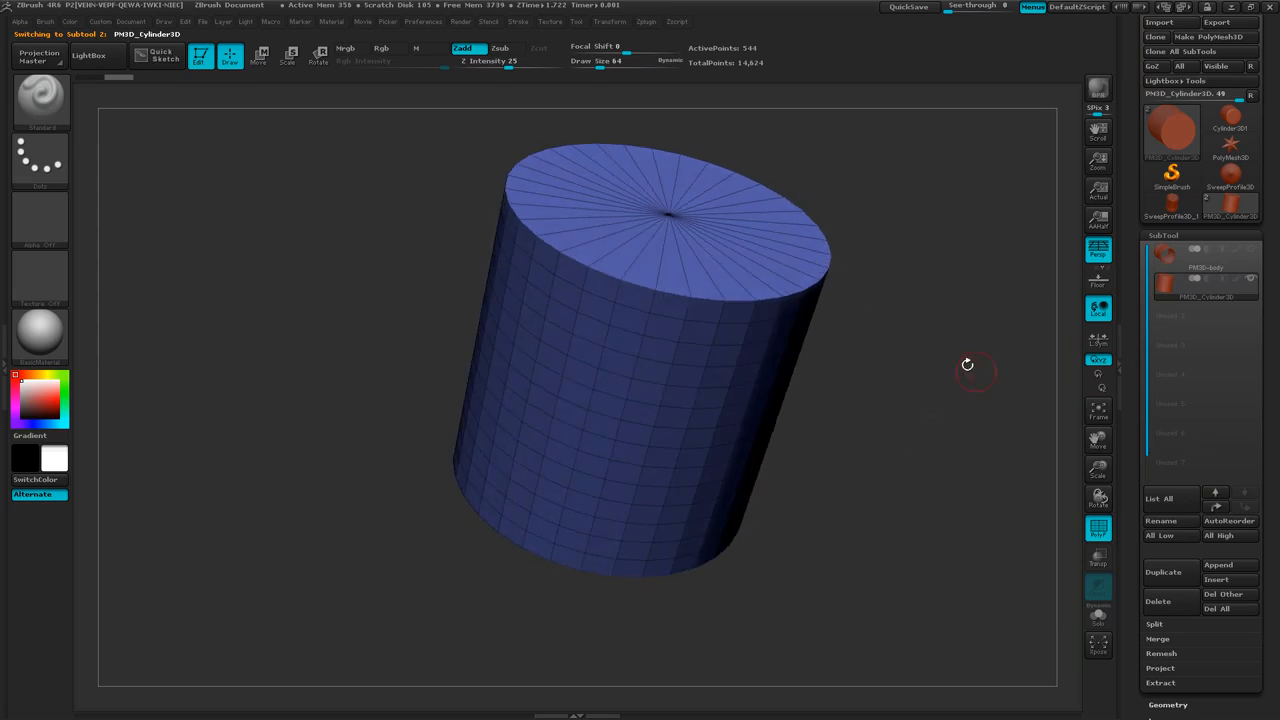
Step: Try to shrink the cylinder from the centre of its top cap and shift it with the transpose line
{"action": "key", "text": "e"}
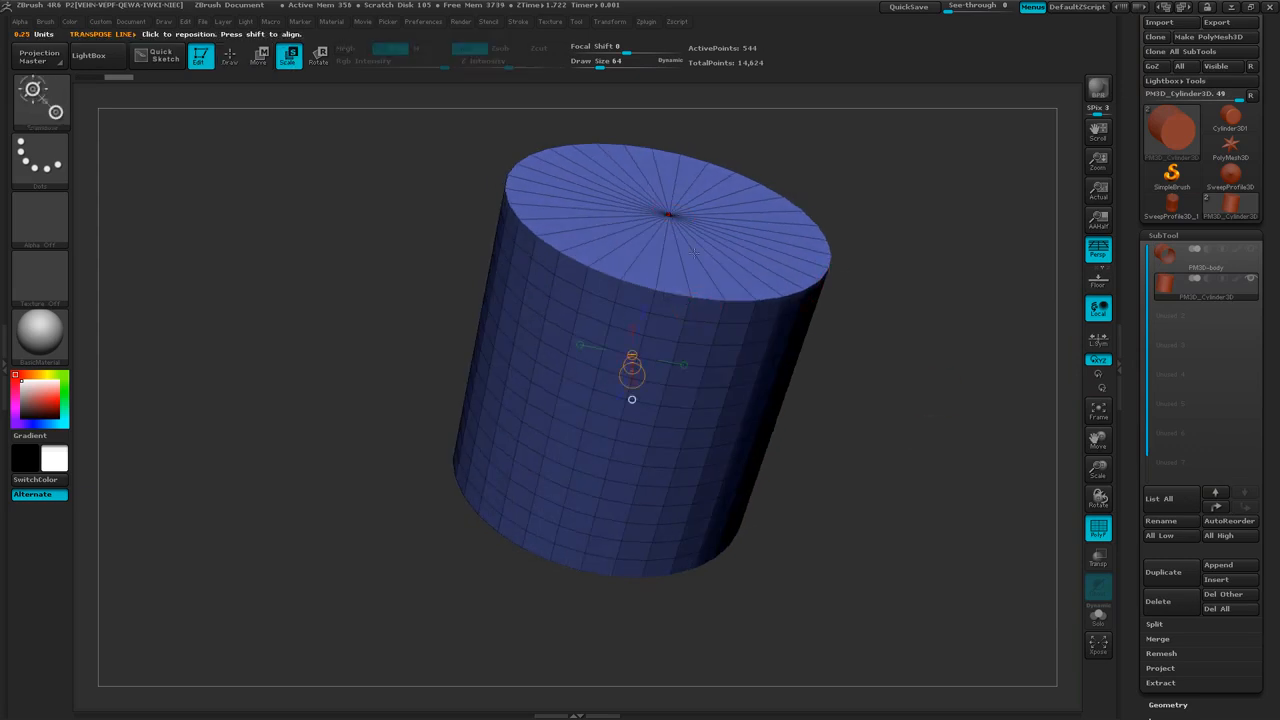
{"action": "left_click_drag", "start_coordinate": [669, 214], "coordinate": [683, 243]}
{"action": "mouse_move", "coordinate": [698, 106]}
{"action": "left_mouse_down"}
{"action": "mouse_move", "coordinate": [690, 141]}
{"action": "mouse_move", "coordinate": [616, 229]}
{"action": "left_mouse_up"}
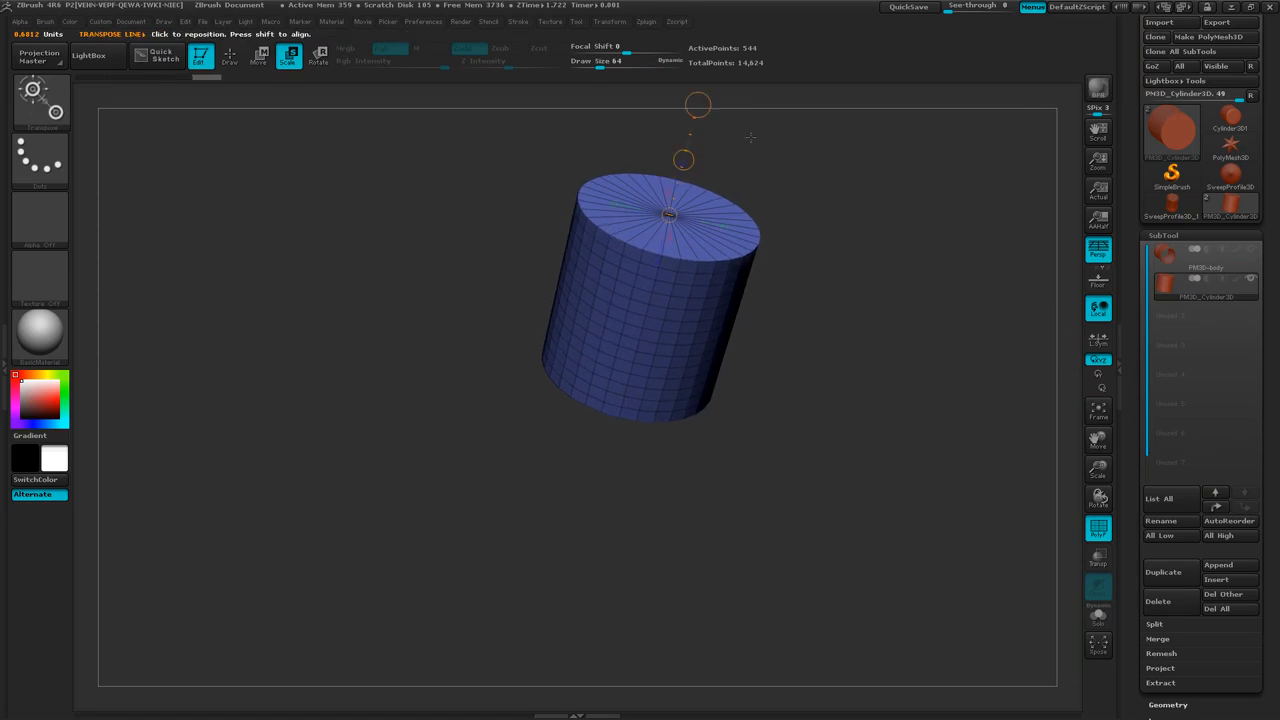
{"action": "left_click_drag", "start_coordinate": [700, 103], "coordinate": [600, 250]}
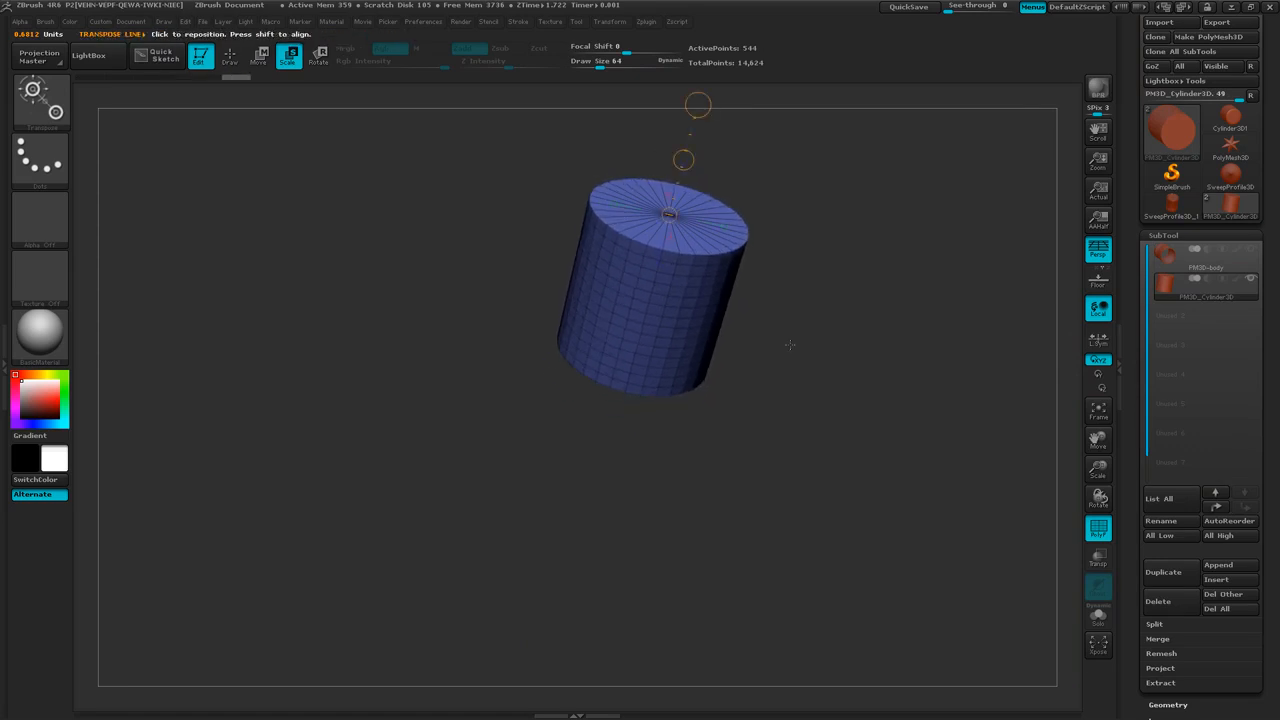
{"action": "left_click_drag", "start_coordinate": [790, 345], "coordinate": [1000, 271], "text": "shift"}
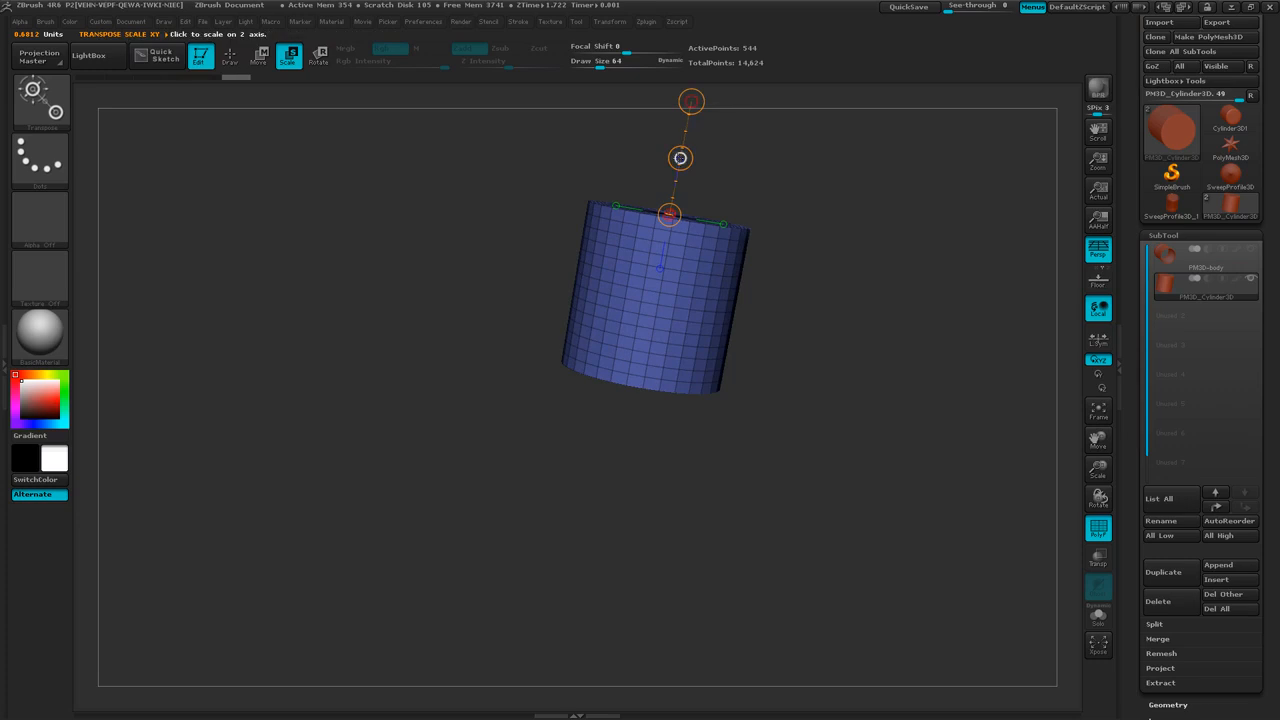
{"action": "key", "text": "w"}
{"action": "left_click_drag", "start_coordinate": [680, 158], "coordinate": [692, 187]}
{"action": "left_click_drag", "start_coordinate": [912, 281], "coordinate": [880, 346]}
{"action": "right_click_drag", "start_coordinate": [917, 354], "coordinate": [838, 336], "text": "ctrl"}
{"action": "left_click_drag", "start_coordinate": [838, 336], "coordinate": [855, 282]}
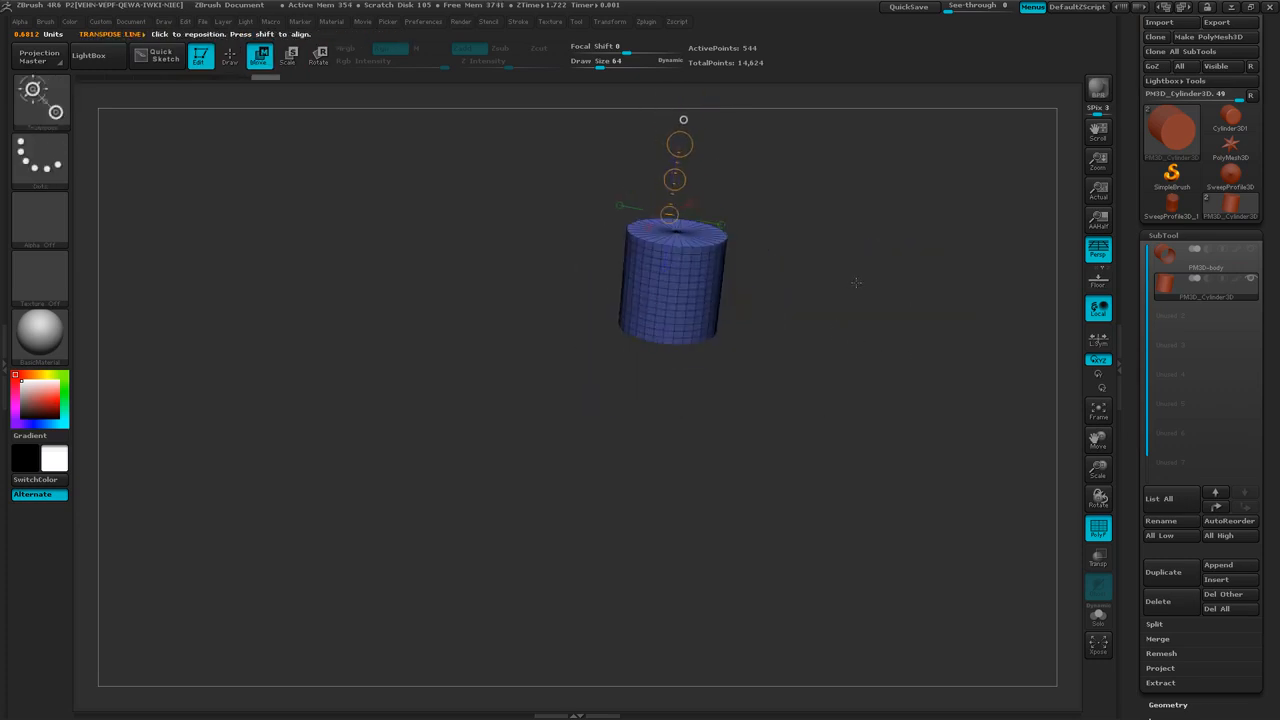
Step: Show the PM3D-body subtool alongside the cylinder and undo the cylinder's scaling and move
{"action": "left_click", "coordinate": [1251, 250]}
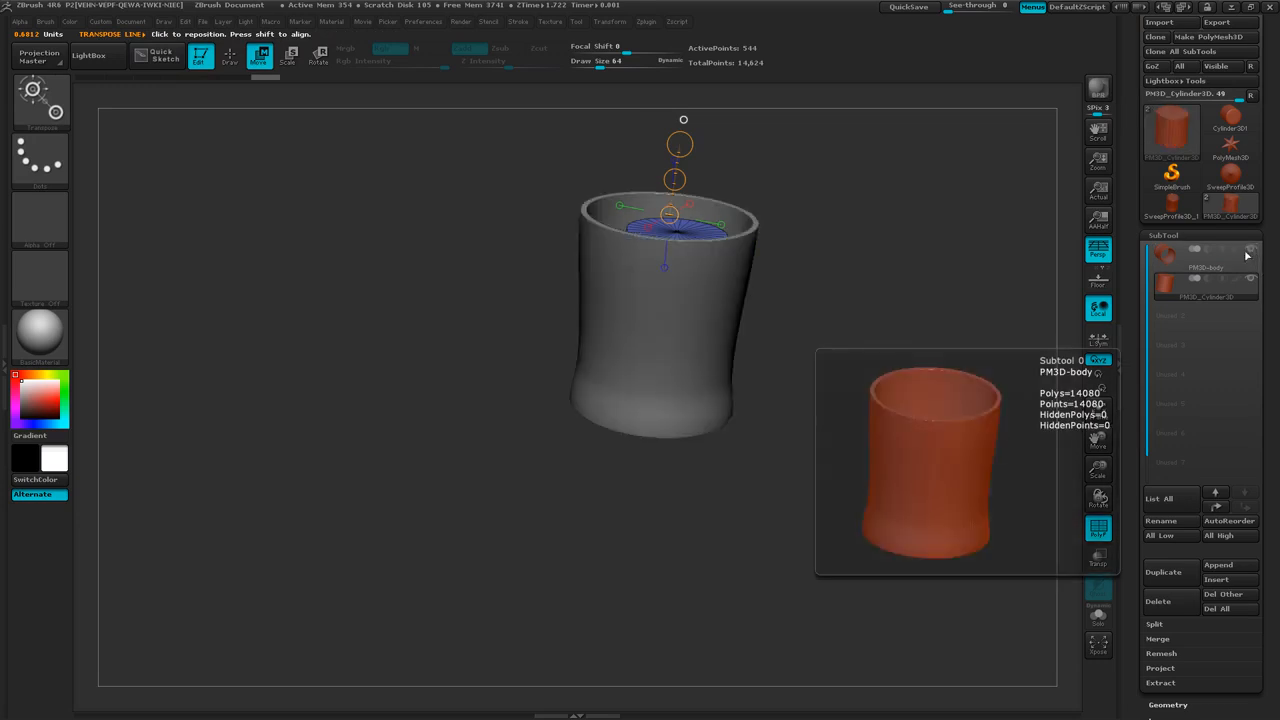
{"action": "key", "text": "ctrl+z"}
{"action": "key", "text": "ctrl+z"}
{"action": "key", "text": "ctrl+z"}
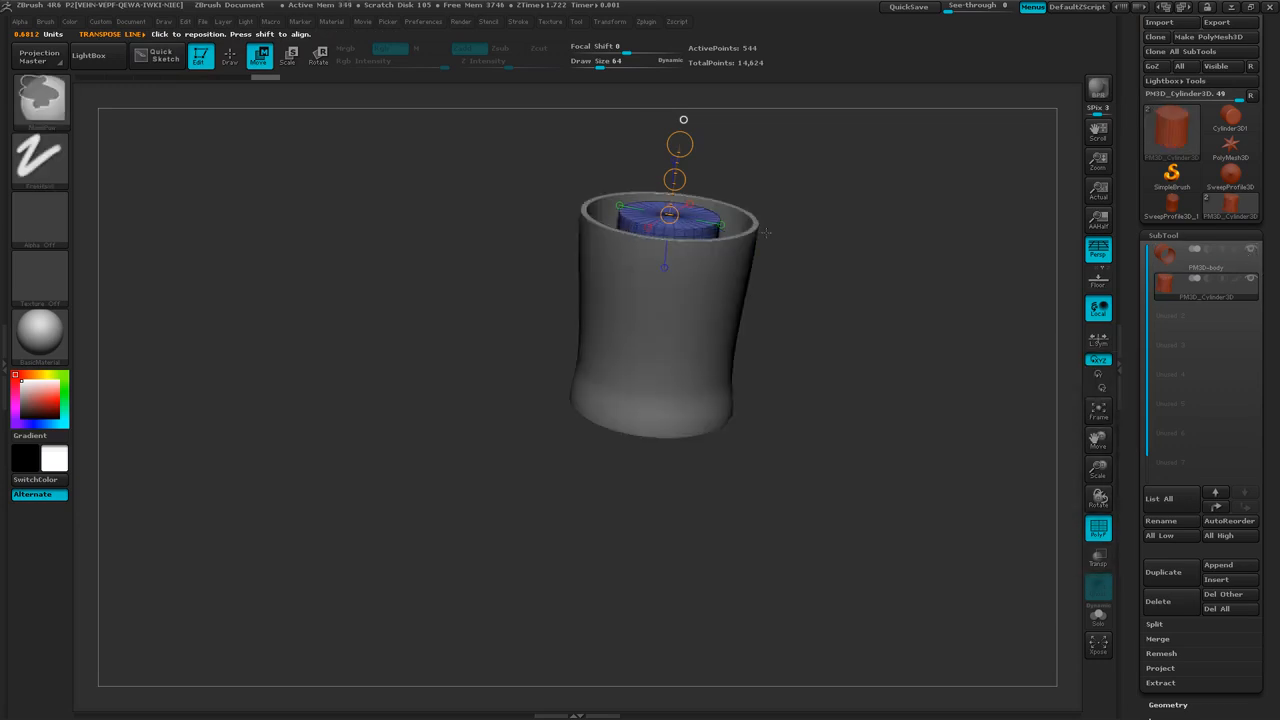
{"action": "key", "text": "ctrl+z"}
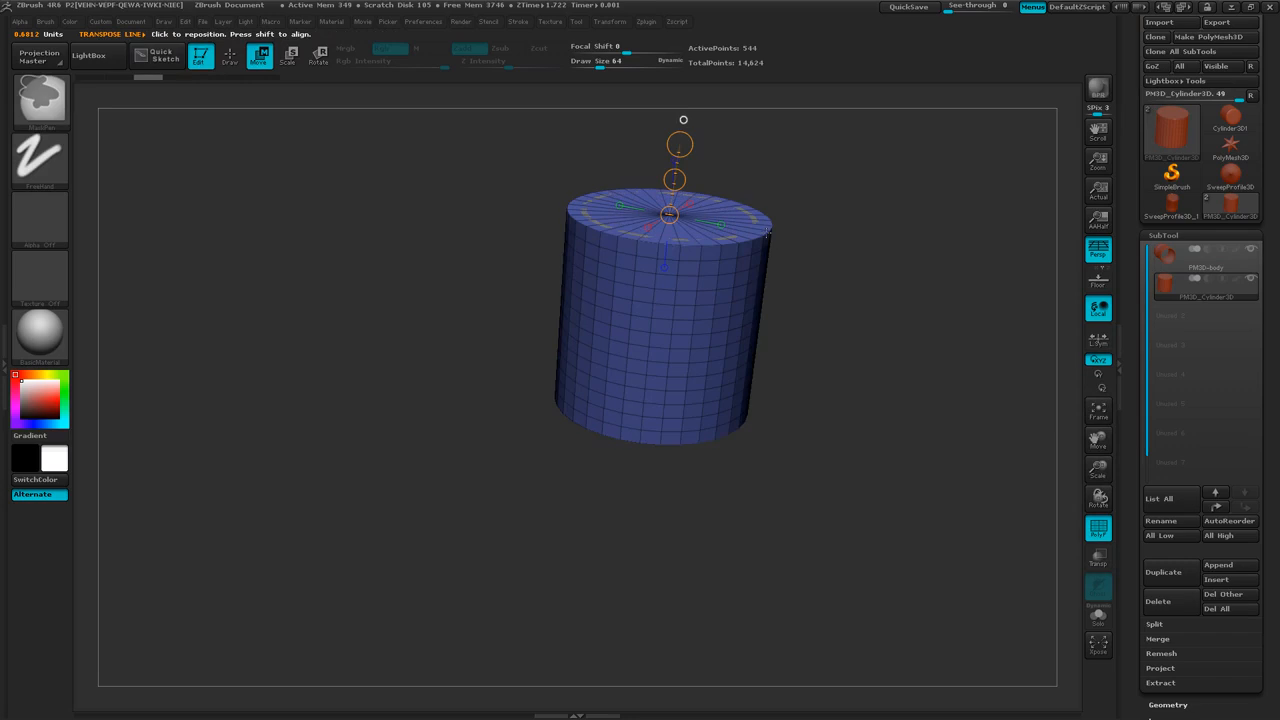
Step: Try to scale the cylinder down to the inner width of the cup's rim, and undo the attempt
{"action": "left_click_drag", "start_coordinate": [679, 144], "coordinate": [668, 190]}
{"action": "key", "text": "ctrl+z"}
{"action": "key", "text": "e"}
{"action": "mouse_move", "coordinate": [748, 279]}
{"action": "left_mouse_down"}
{"action": "mouse_move", "coordinate": [812, 305]}
{"action": "mouse_move", "coordinate": [792, 380]}
{"action": "mouse_move", "coordinate": [848, 357]}
{"action": "mouse_move", "coordinate": [834, 360]}
{"action": "mouse_move", "coordinate": [834, 343]}
{"action": "mouse_move", "coordinate": [840, 352]}
{"action": "left_mouse_up"}
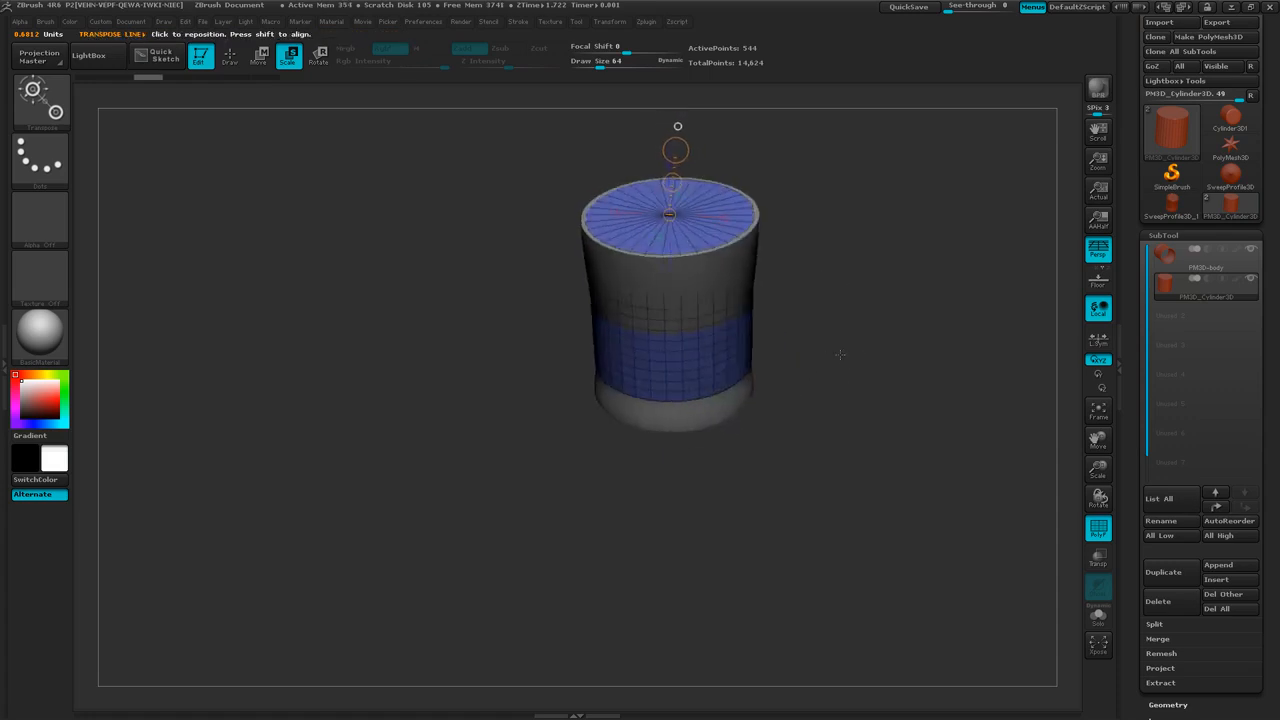
{"action": "key", "text": "ctrl+z"}
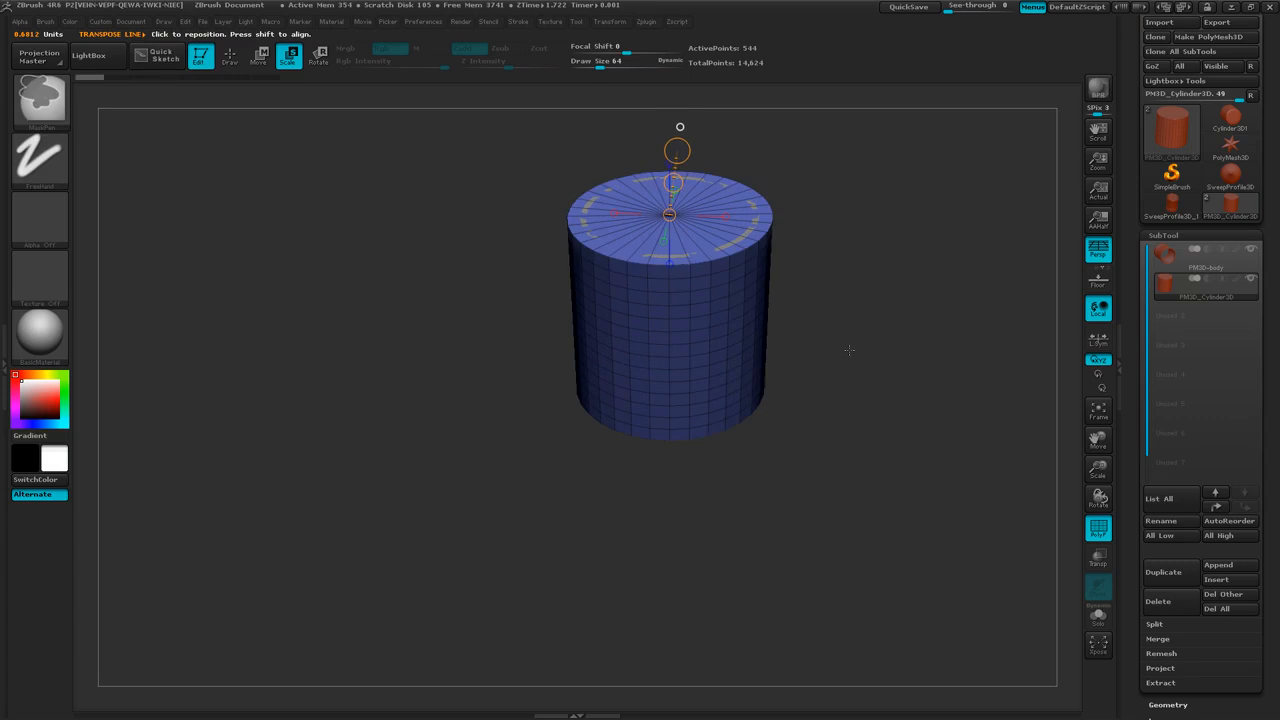
Step: Turn off perspective and scale the cylinder down from its top centre to match the cup's width
{"action": "left_click_drag", "start_coordinate": [849, 350], "coordinate": [879, 314]}
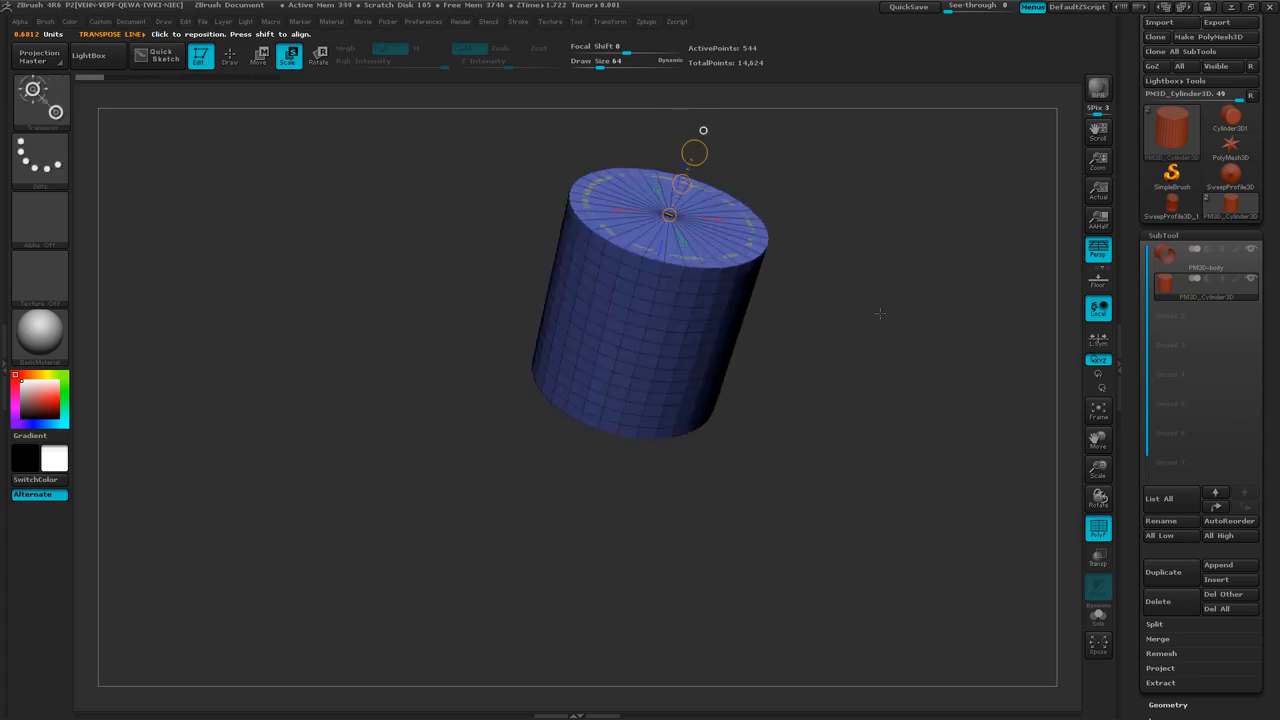
{"action": "key", "text": "p"}
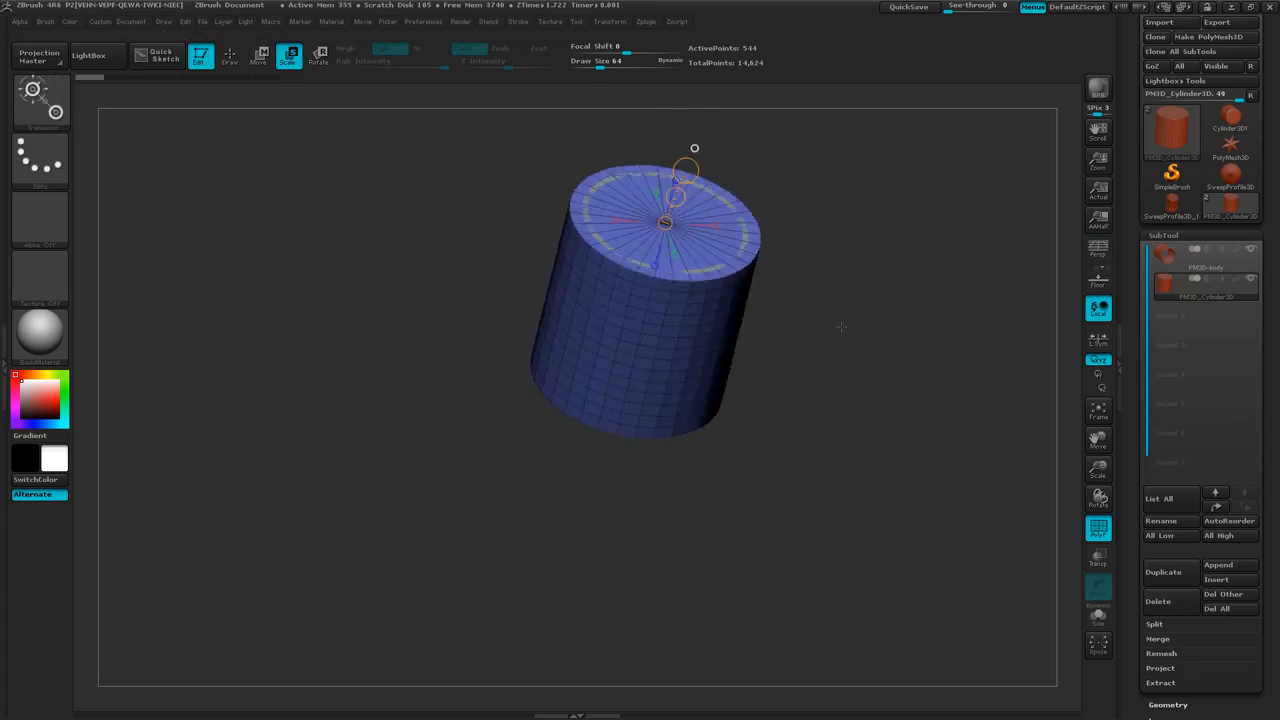
{"action": "left_click_drag", "start_coordinate": [840, 353], "coordinate": [843, 330]}
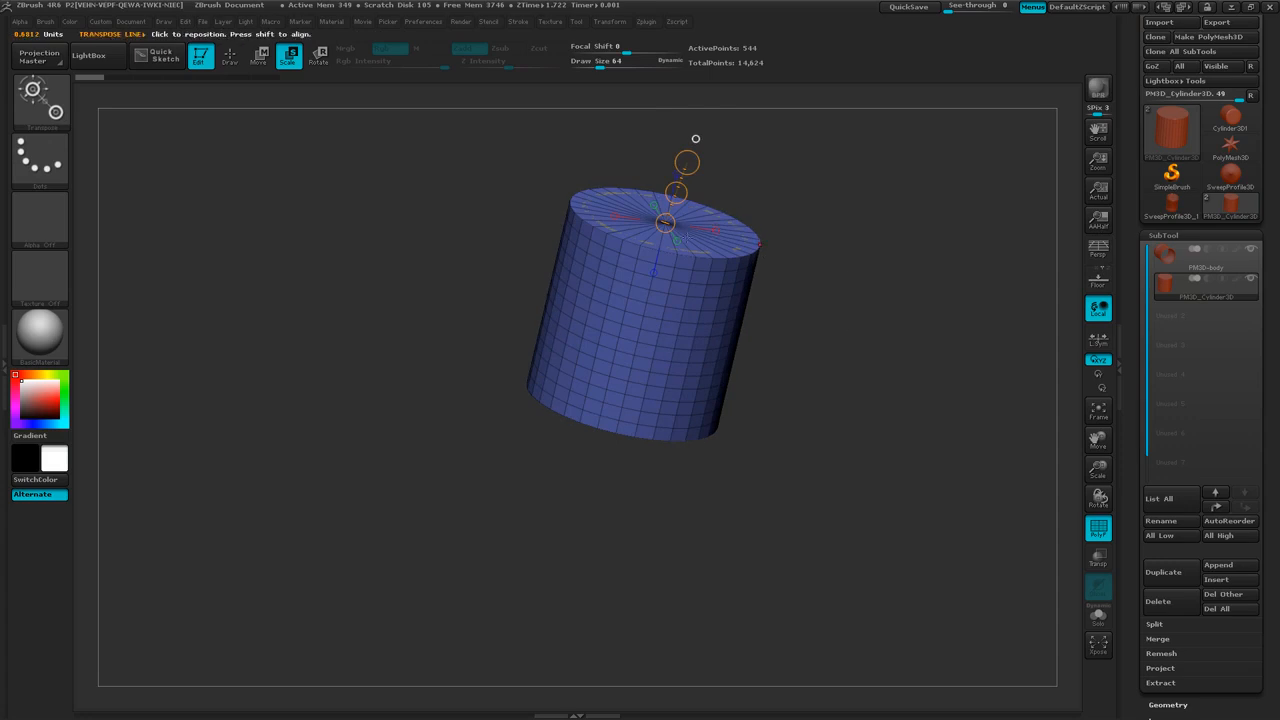
{"action": "left_click", "coordinate": [691, 349]}
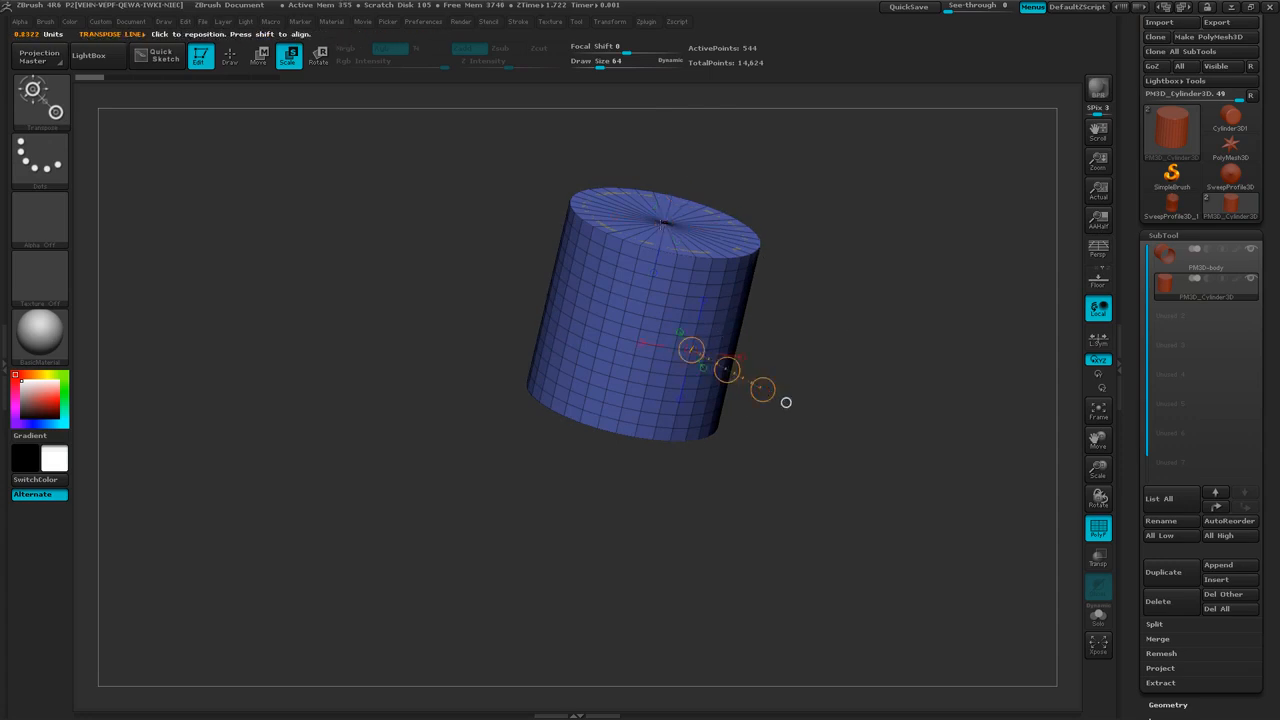
{"action": "left_click", "coordinate": [664, 223]}
{"action": "left_click_drag", "start_coordinate": [863, 311], "coordinate": [833, 339], "text": "shift"}
{"action": "mouse_move", "coordinate": [654, 305]}
{"action": "left_mouse_down"}
{"action": "mouse_move", "coordinate": [654, 198]}
{"action": "mouse_move", "coordinate": [665, 263]}
{"action": "left_mouse_up"}
Step: Move the cylinder down inside the cup and place the transpose line at the centre of the cylinder's bottom cap
{"action": "key", "text": "w"}
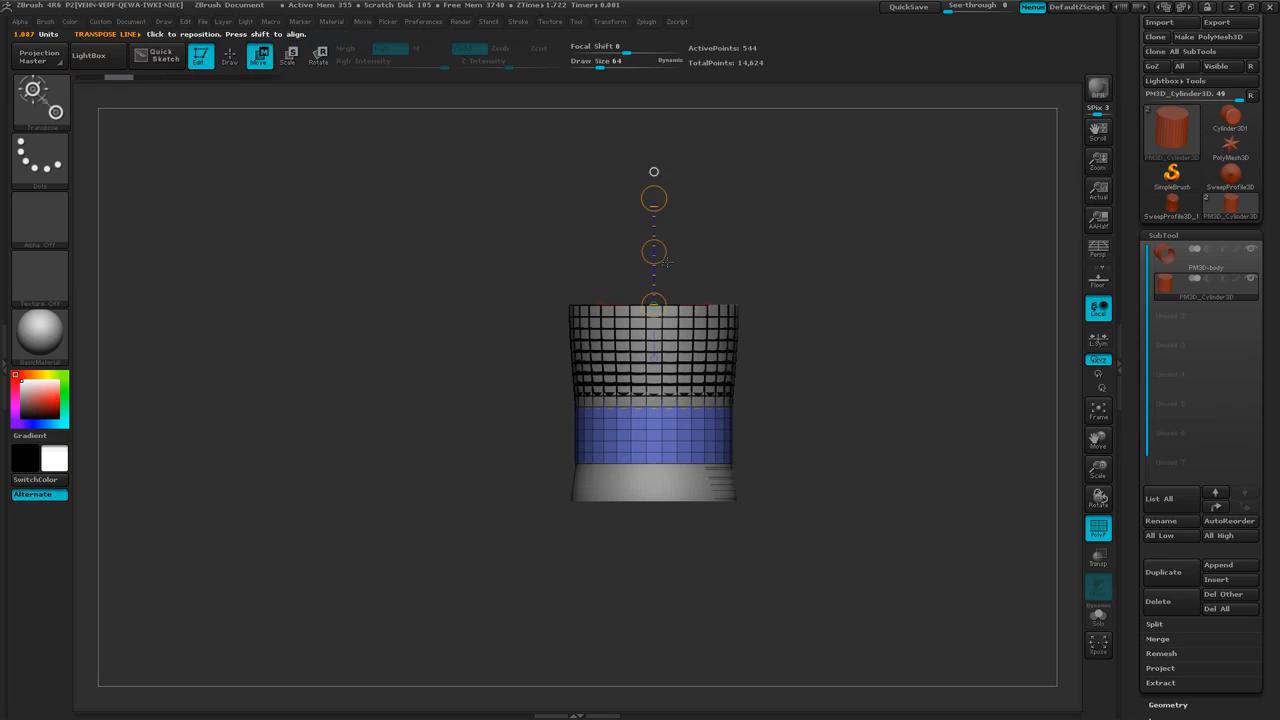
{"action": "mouse_move", "coordinate": [654, 198]}
{"action": "left_mouse_down"}
{"action": "mouse_move", "coordinate": [656, 212]}
{"action": "mouse_move", "coordinate": [664, 201]}
{"action": "left_mouse_up"}
{"action": "key", "text": "ctrl+z"}
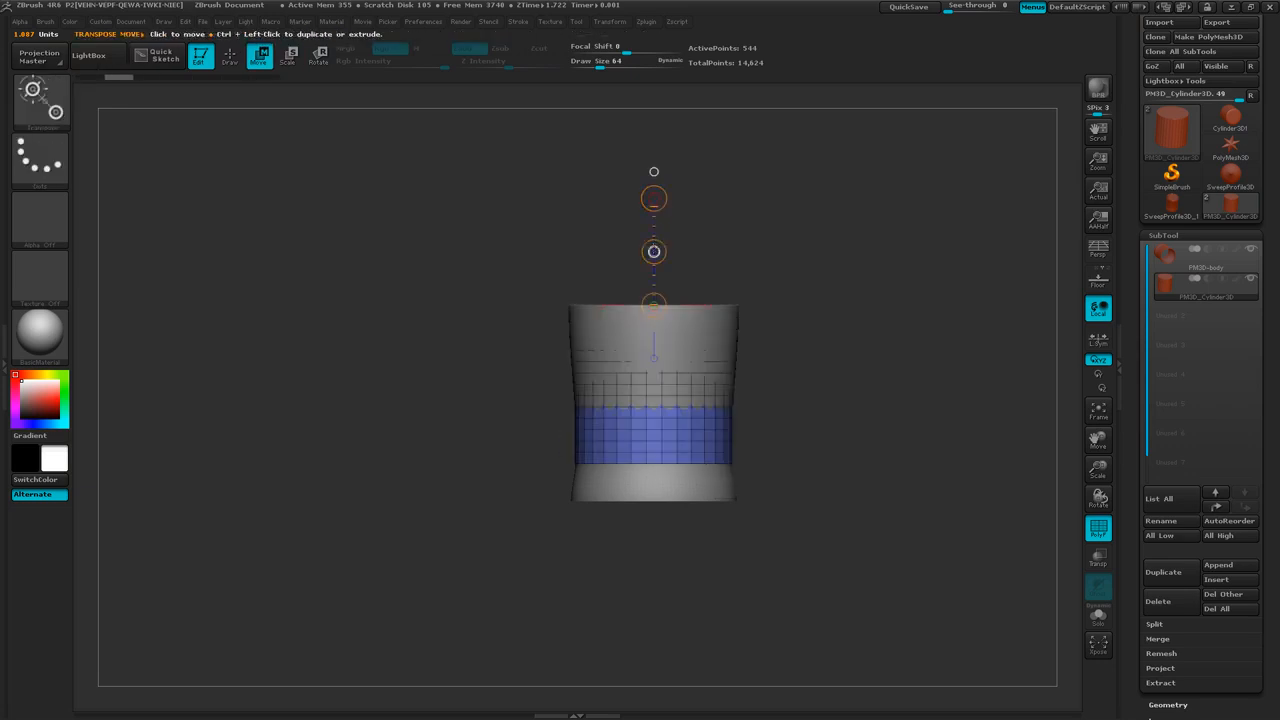
{"action": "left_click_drag", "start_coordinate": [654, 252], "coordinate": [654, 288]}
{"action": "mouse_move", "coordinate": [824, 468]}
{"action": "right_mouse_down"}
{"action": "mouse_move", "coordinate": [823, 374]}
{"action": "mouse_move", "coordinate": [886, 406]}
{"action": "mouse_move", "coordinate": [911, 403]}
{"action": "right_mouse_up"}
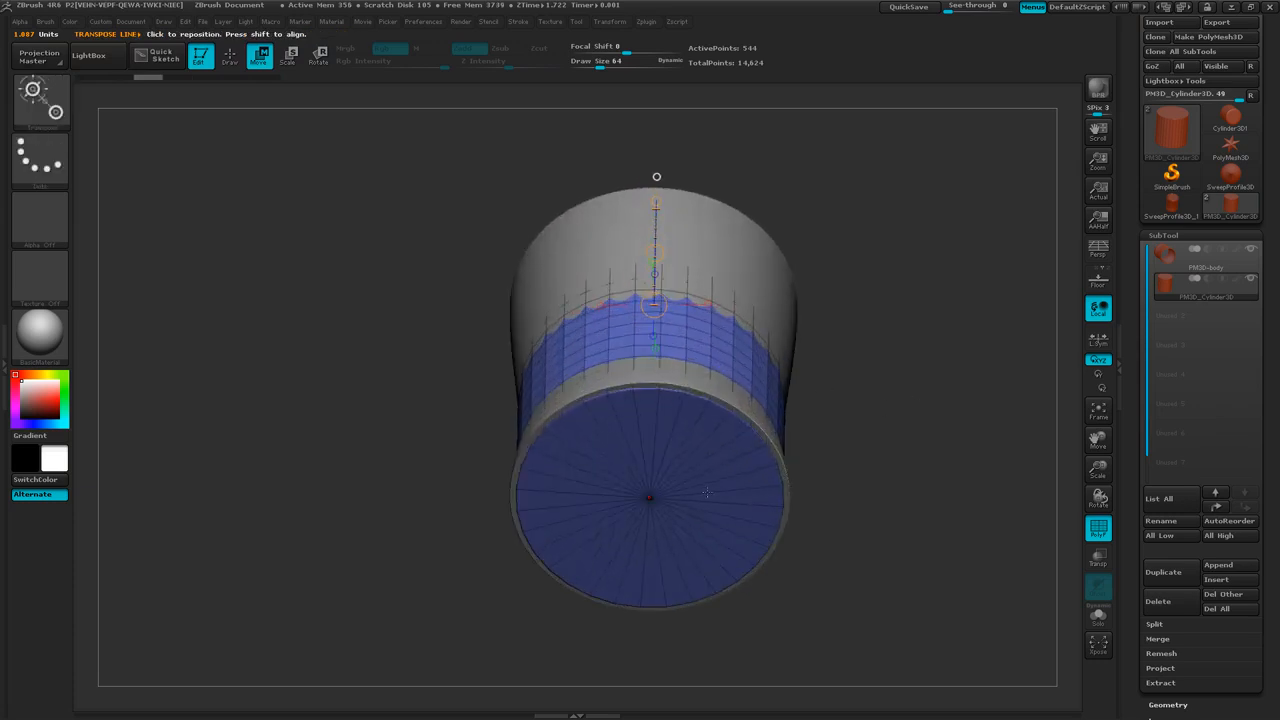
{"action": "left_click_drag", "start_coordinate": [650, 499], "coordinate": [648, 583]}
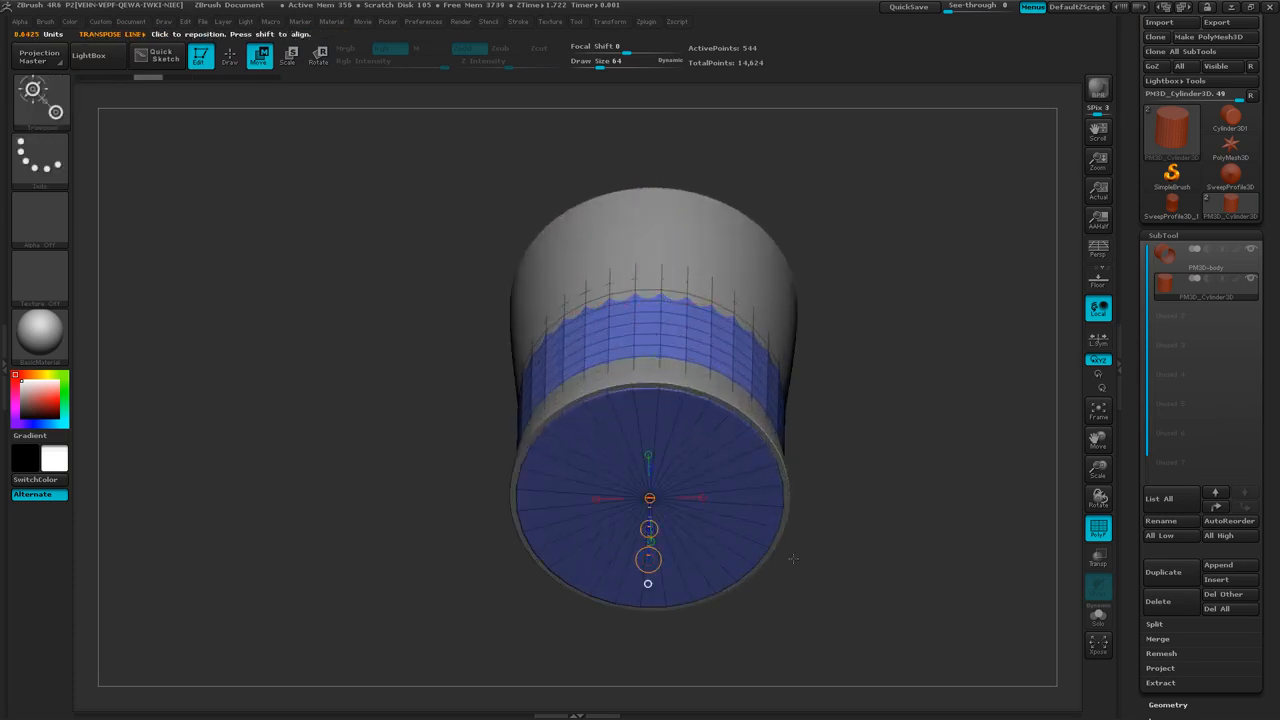
Step: Flatten the cylinder along its height into a thin disc and move it down at the cup's base
{"action": "right_click_drag", "start_coordinate": [776, 571], "coordinate": [850, 520]}
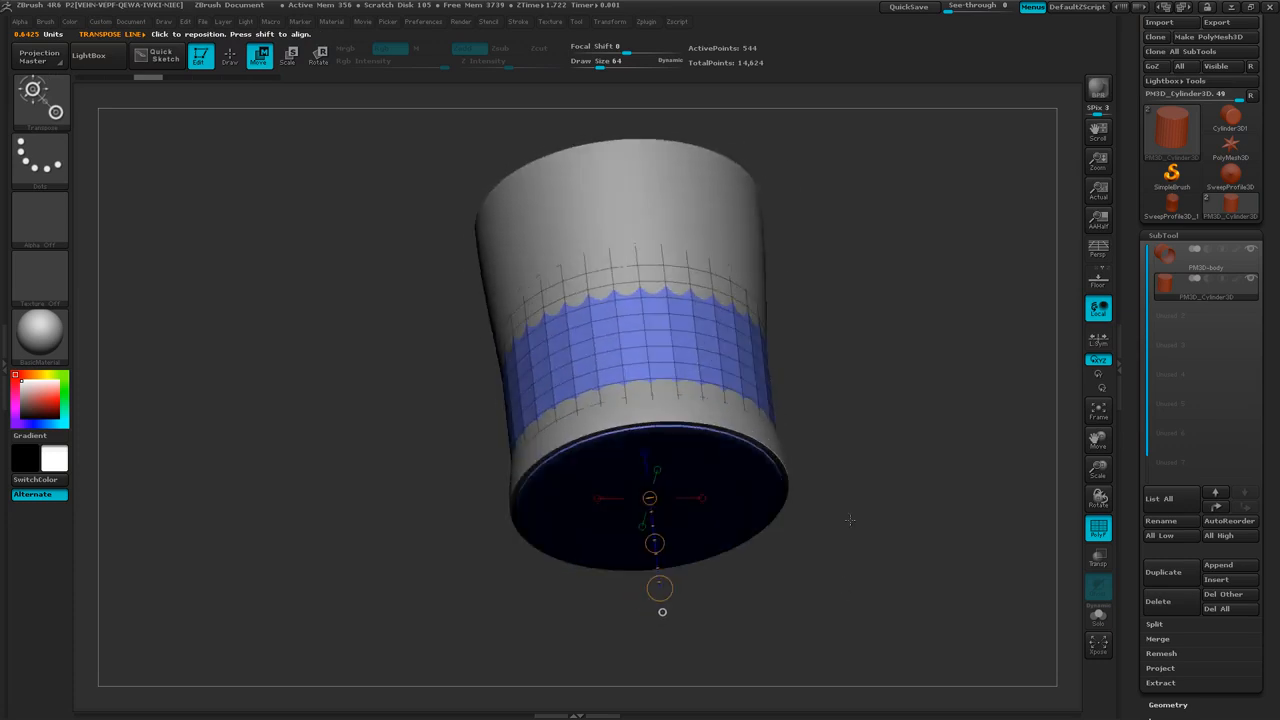
{"action": "left_click_drag", "start_coordinate": [659, 588], "coordinate": [659, 478]}
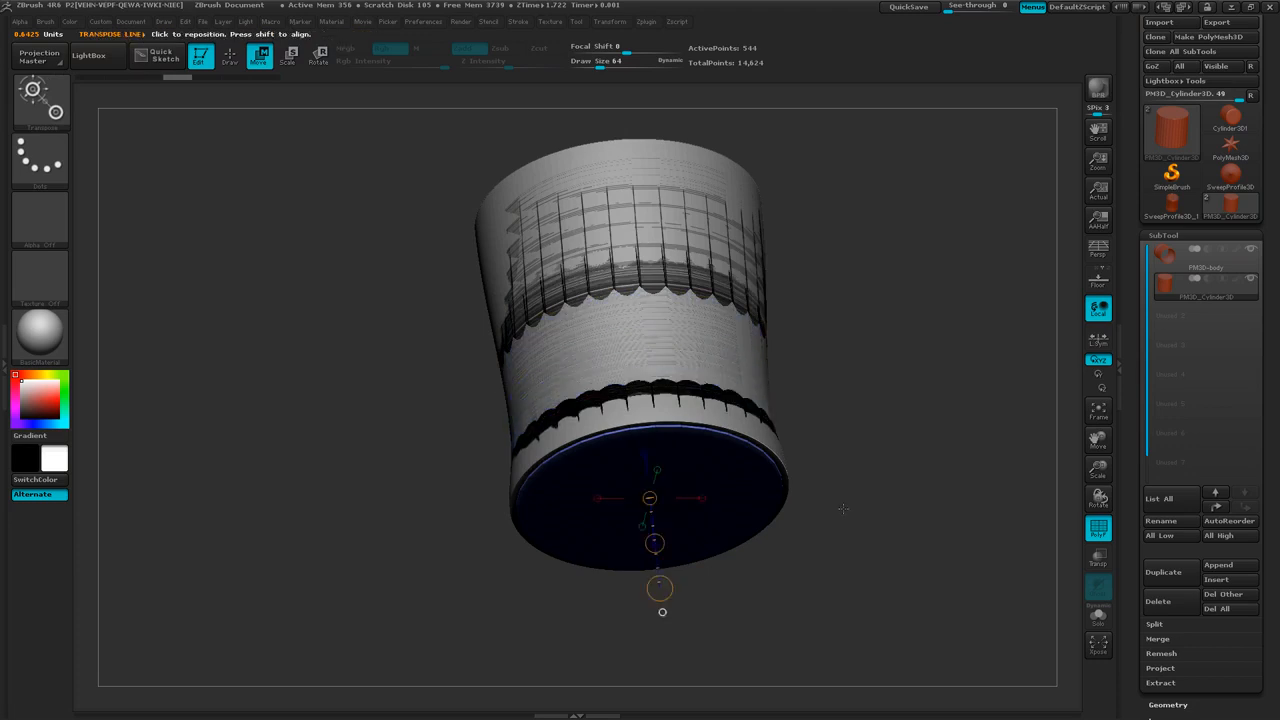
{"action": "left_click_drag", "start_coordinate": [843, 509], "coordinate": [841, 548], "text": "shift"}
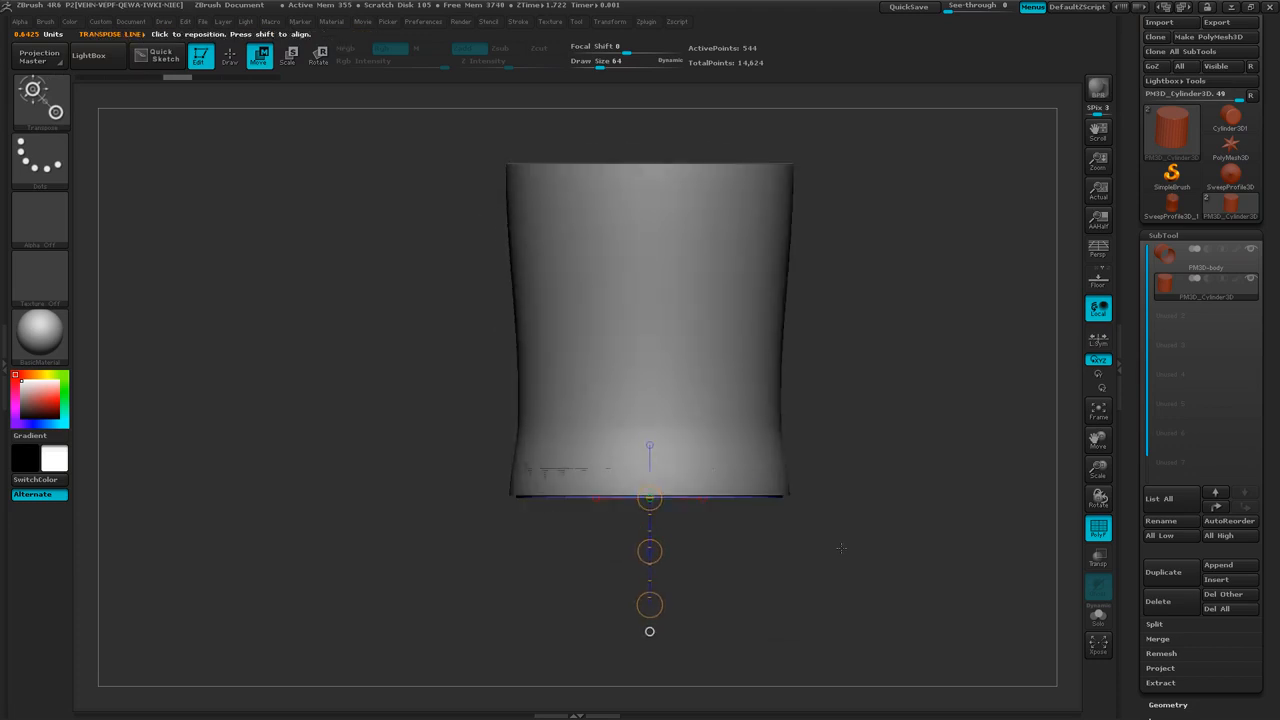
{"action": "mouse_move", "coordinate": [650, 551]}
{"action": "left_mouse_down"}
{"action": "mouse_move", "coordinate": [649, 601]}
{"action": "mouse_move", "coordinate": [650, 570]}
{"action": "left_mouse_up"}
Step: Move the disc up slightly so it sits just inside the cup's bottom rim, checking the fit from below
{"action": "left_click_drag", "start_coordinate": [785, 604], "coordinate": [810, 528]}
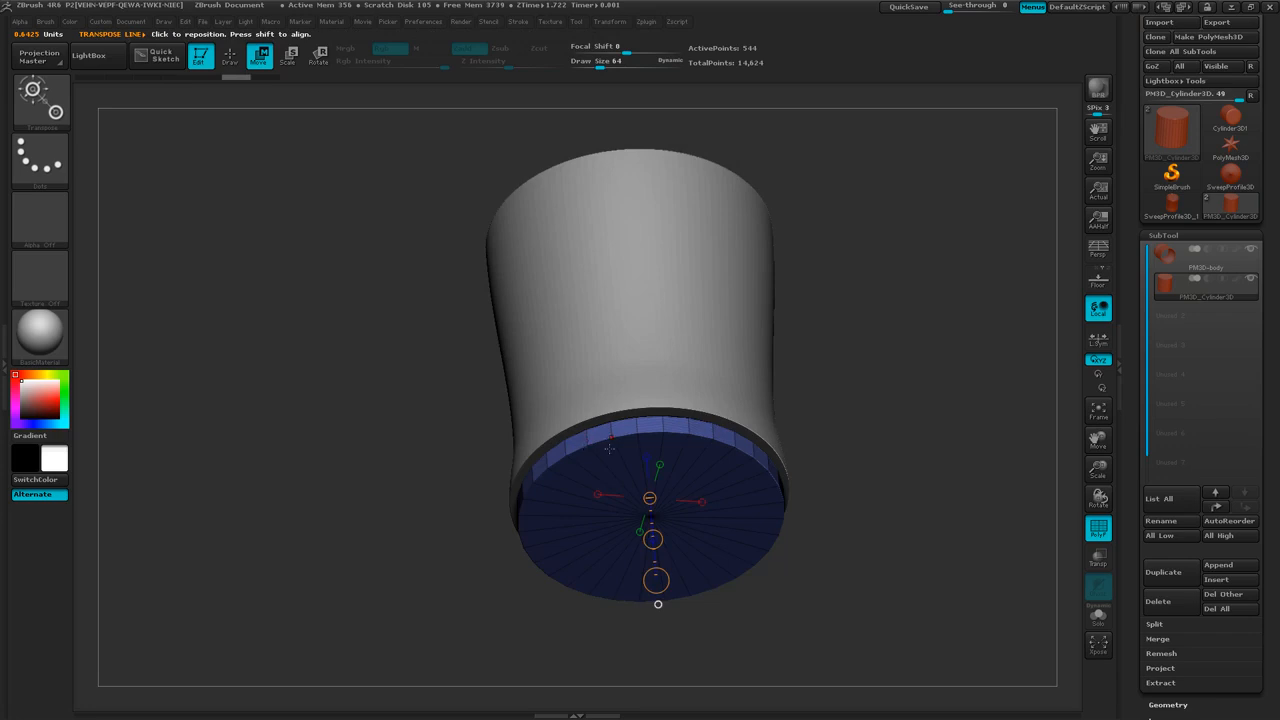
{"action": "right_click_drag", "start_coordinate": [879, 446], "coordinate": [884, 525], "text": "ctrl"}
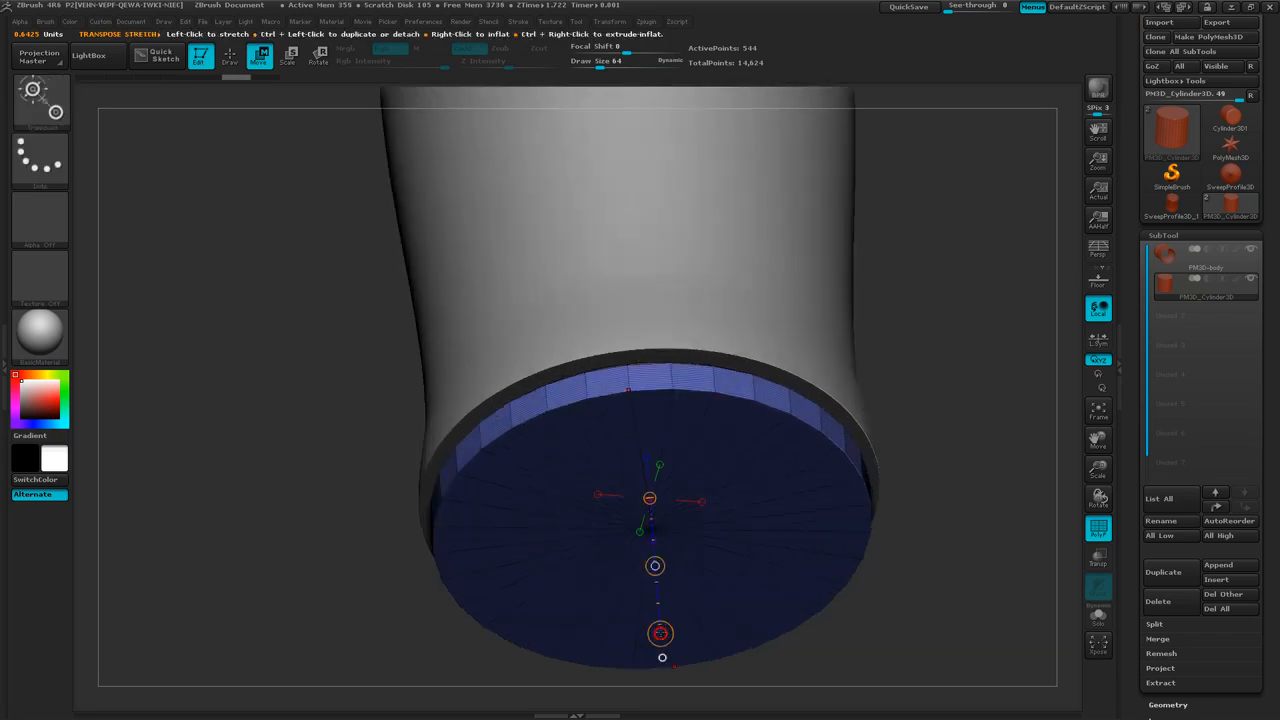
{"action": "left_click_drag", "start_coordinate": [655, 565], "coordinate": [654, 504]}
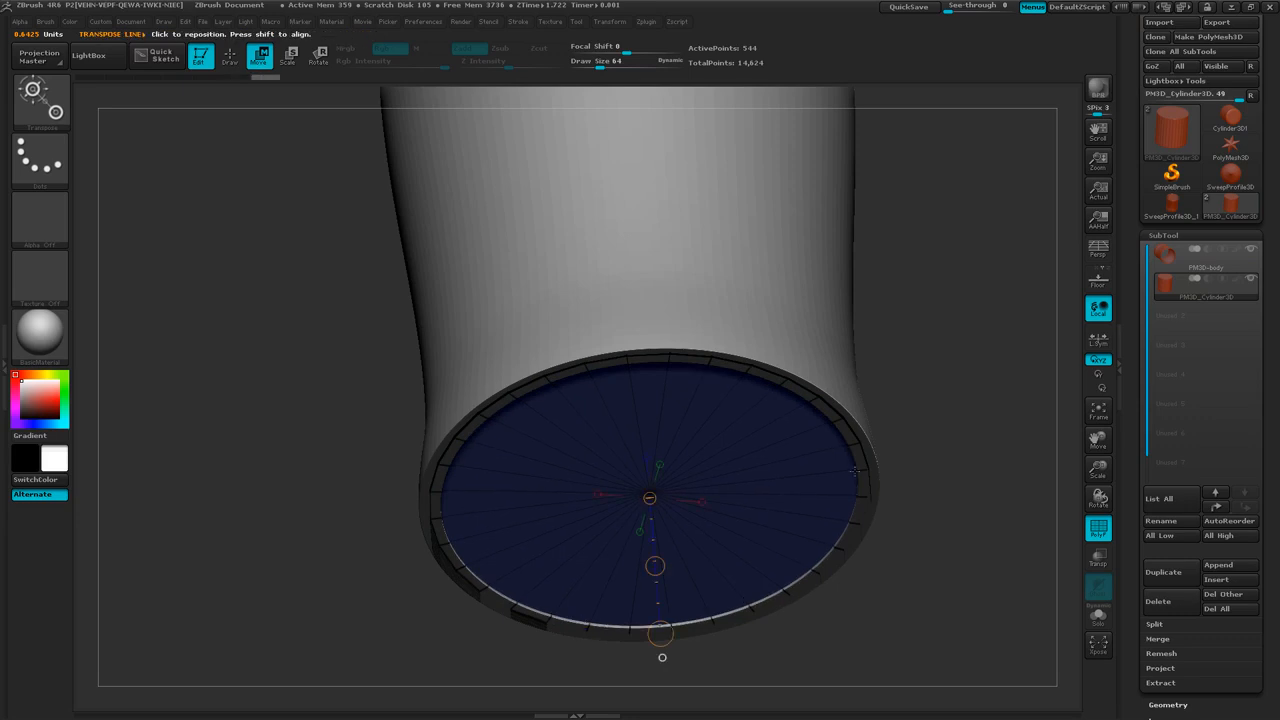
{"action": "mouse_move", "coordinate": [924, 560]}
{"action": "right_mouse_down"}
{"action": "mouse_move", "coordinate": [914, 577]}
{"action": "mouse_move", "coordinate": [940, 583]}
{"action": "mouse_move", "coordinate": [890, 587]}
{"action": "right_mouse_up"}
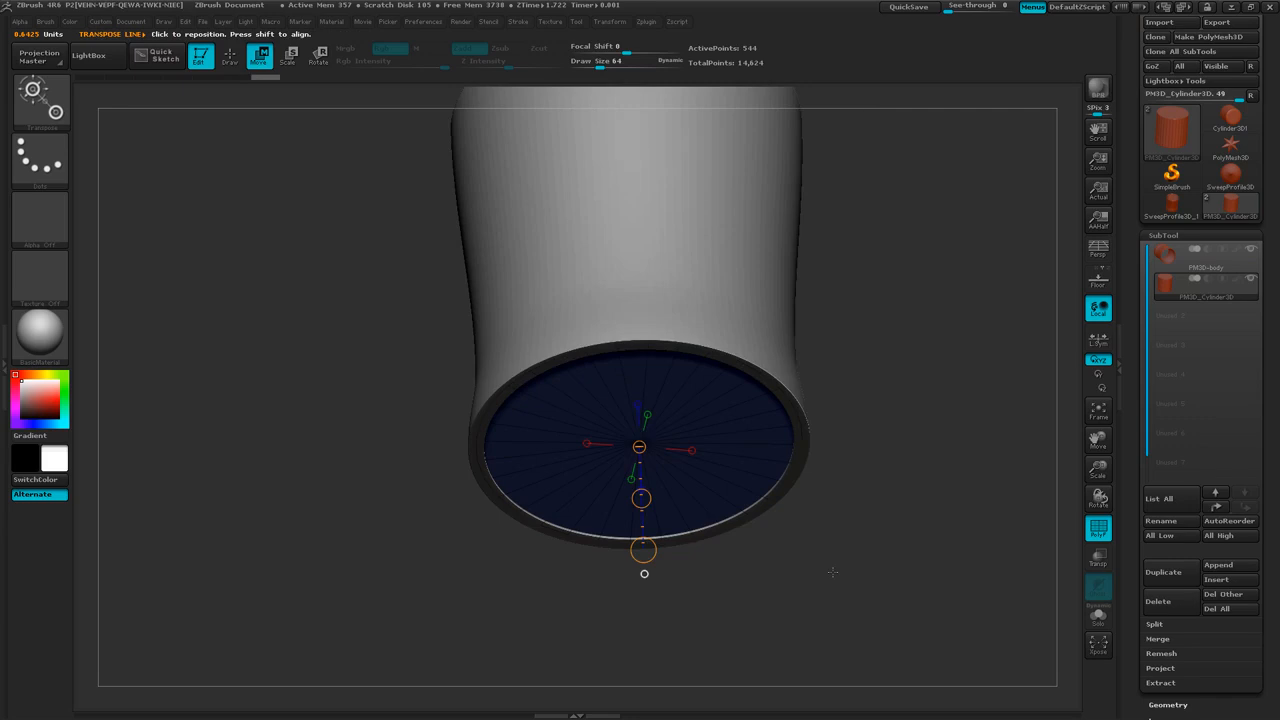
{"action": "right_click_drag", "start_coordinate": [858, 483], "coordinate": [871, 466]}
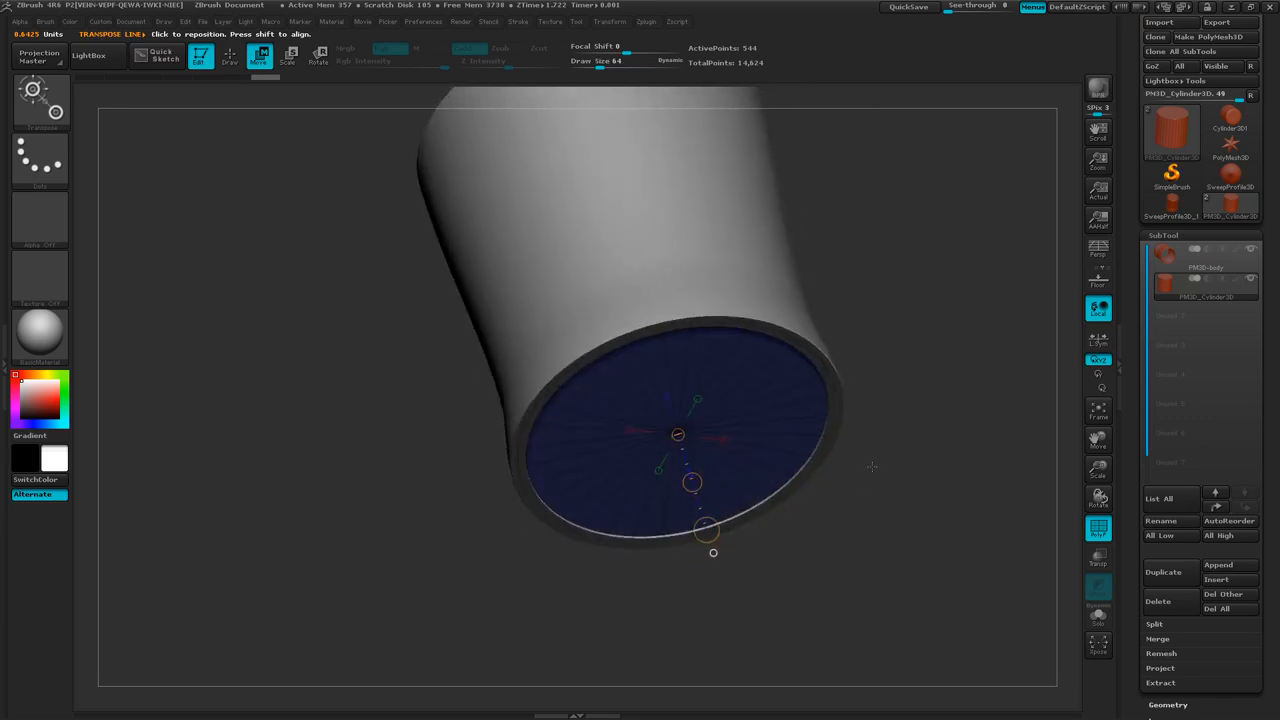
{"action": "right_click_drag", "start_coordinate": [897, 414], "coordinate": [869, 402]}
{"action": "left_click_drag", "start_coordinate": [870, 402], "coordinate": [871, 358]}
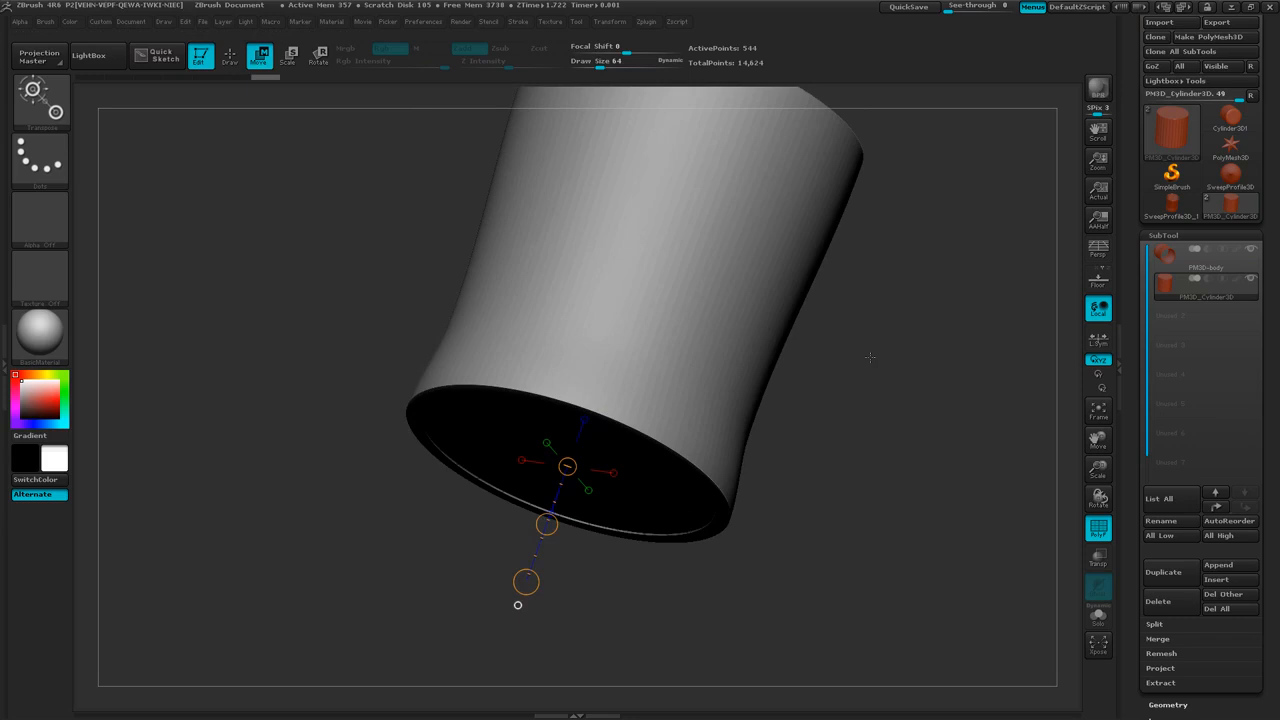
Step: Merge the PM3D-body subtool down with the cylinder disc into a single subtool
{"action": "left_click", "coordinate": [1245, 273]}
{"action": "mouse_move", "coordinate": [1205, 266]}
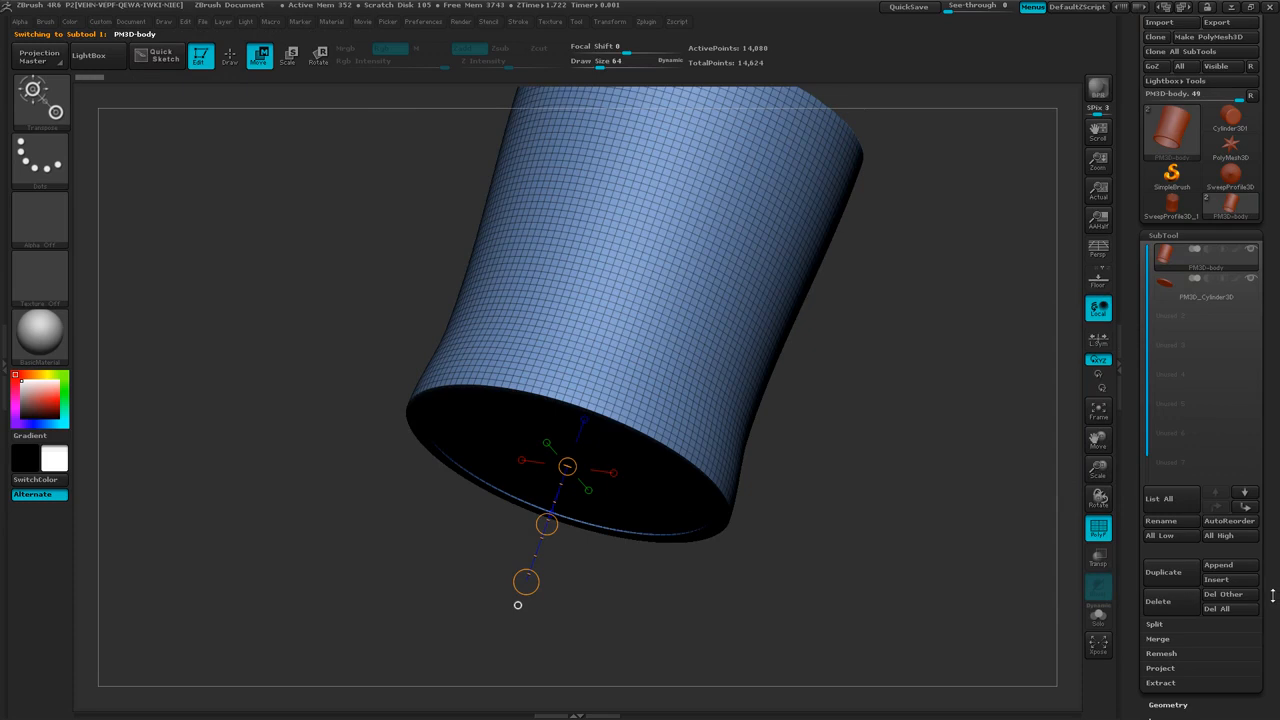
{"action": "left_click", "coordinate": [1187, 642]}
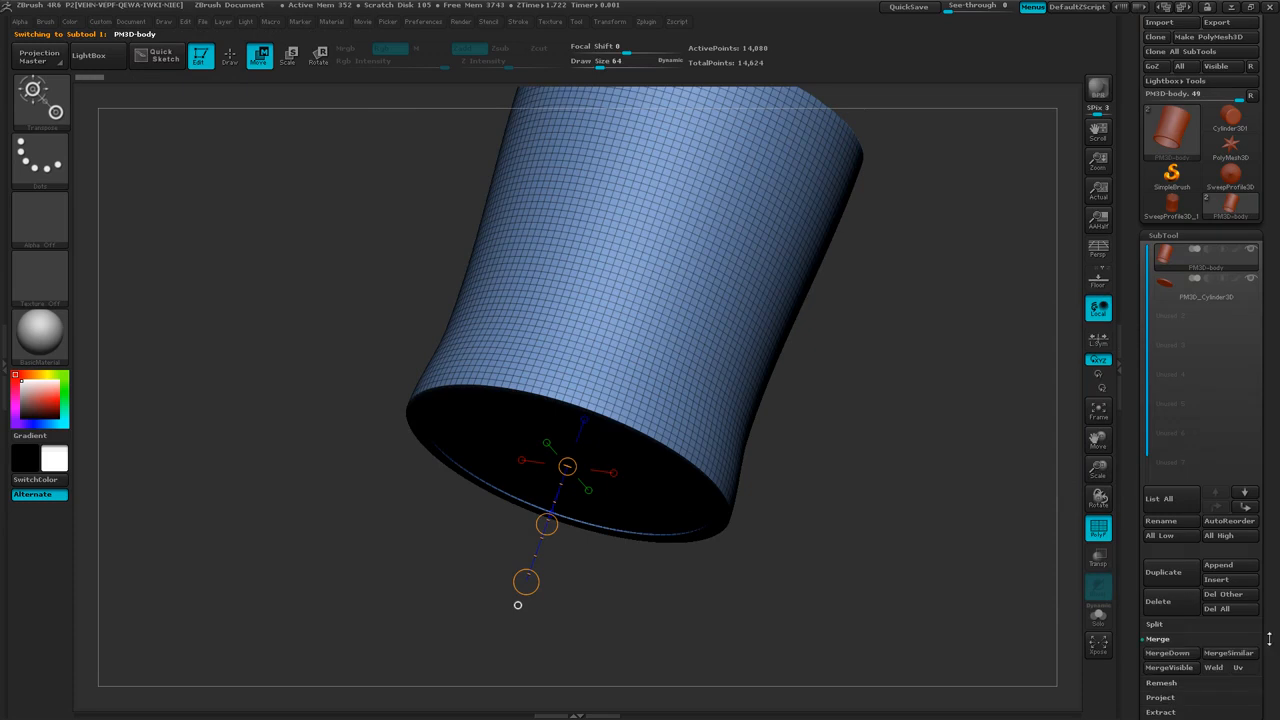
{"action": "left_click_drag", "start_coordinate": [1269, 639], "coordinate": [1262, 554]}
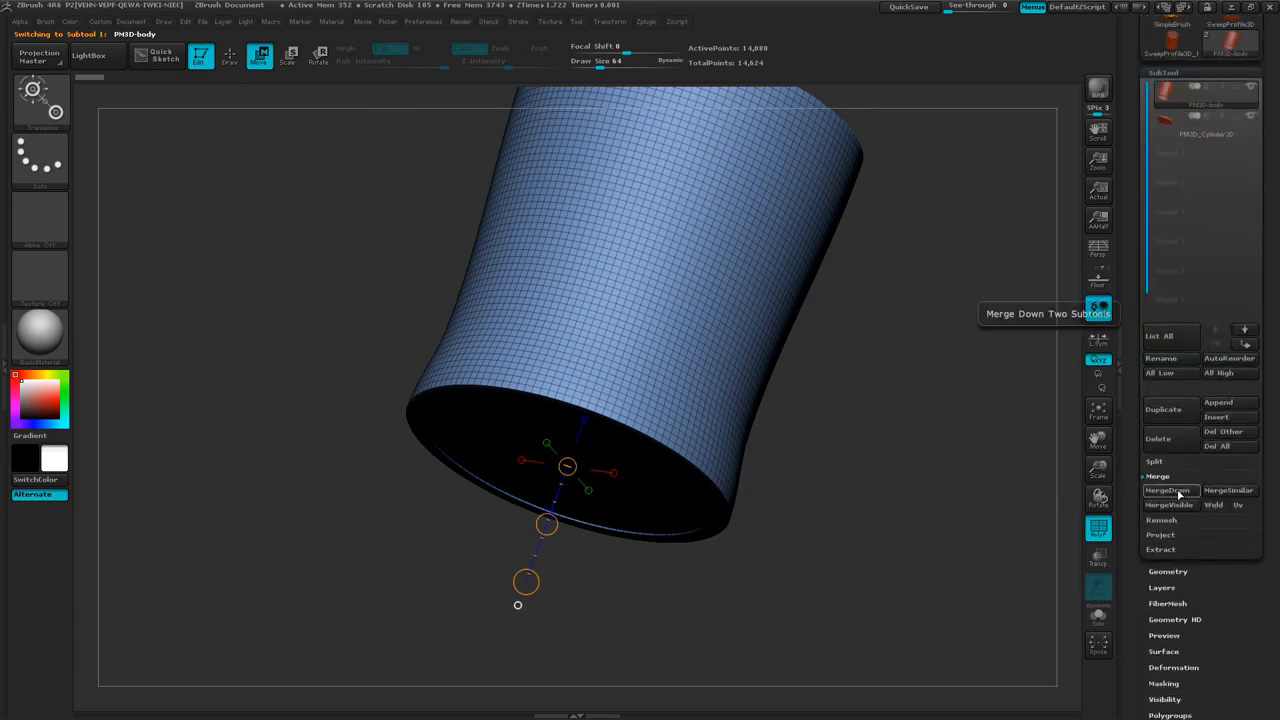
{"action": "left_click", "coordinate": [1170, 491]}
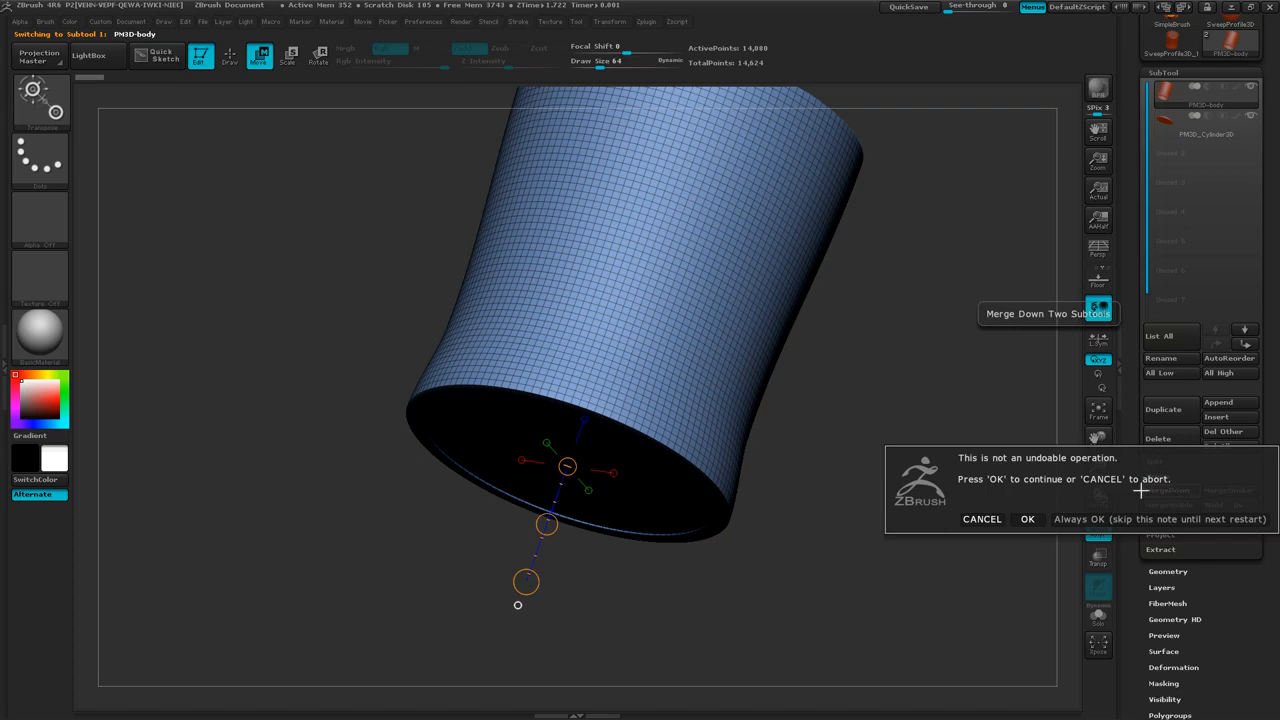
{"action": "left_click", "coordinate": [1033, 520]}
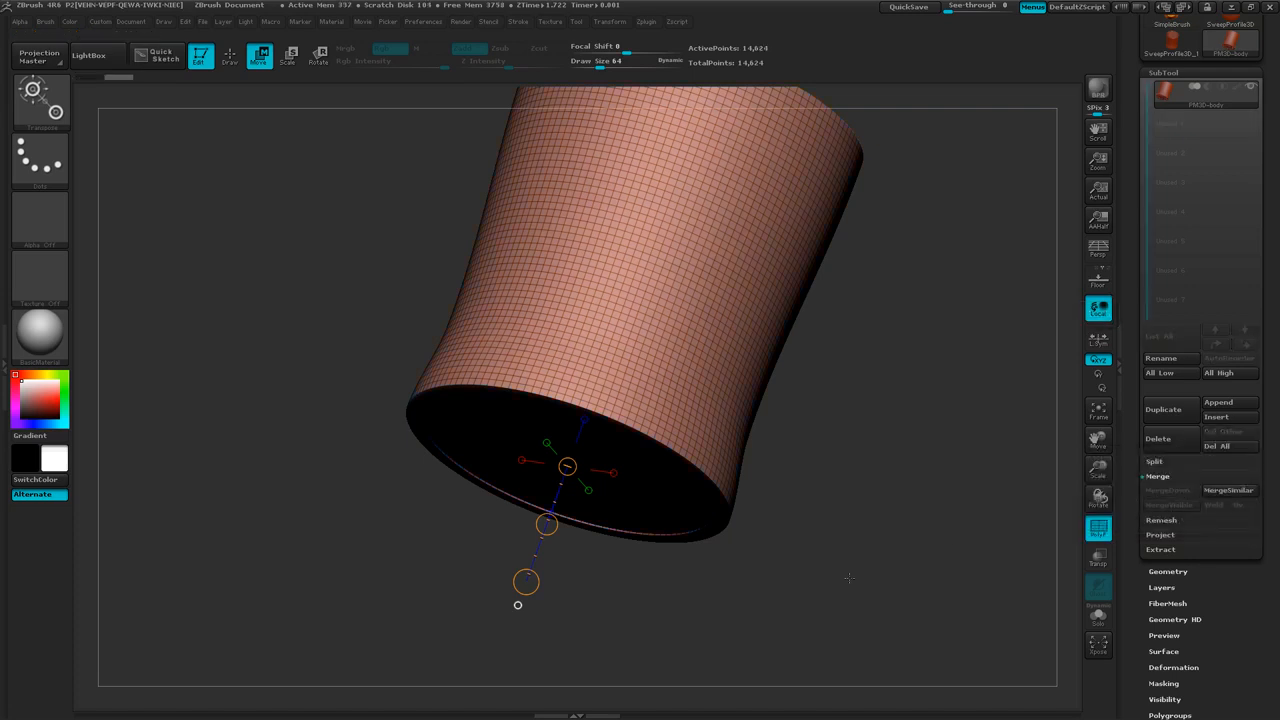
{"action": "left_click_drag", "start_coordinate": [849, 575], "coordinate": [878, 518]}
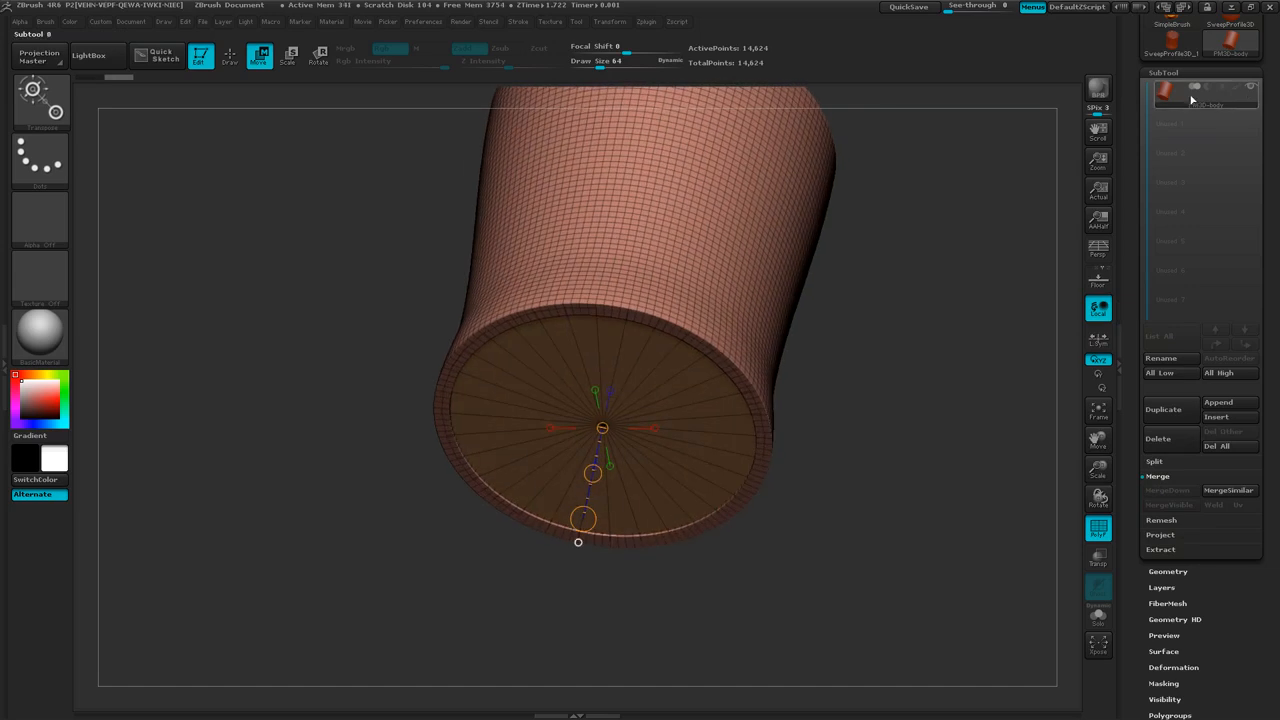
{"action": "left_click_drag", "start_coordinate": [1000, 248], "coordinate": [977, 235]}
Step: DynaMesh the merged cup at resolution 128 with Polish on and Project off, and hide the polyframe
{"action": "left_click_drag", "start_coordinate": [1270, 473], "coordinate": [1277, 373]}
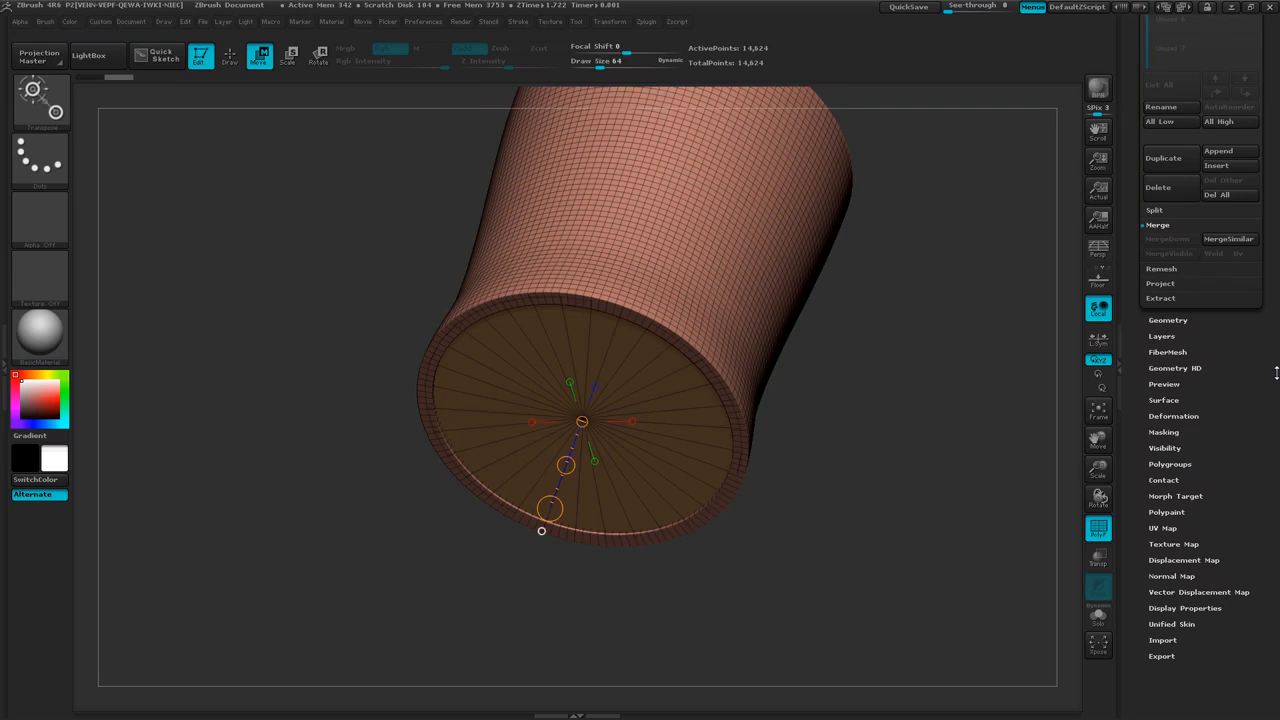
{"action": "left_click", "coordinate": [1170, 320]}
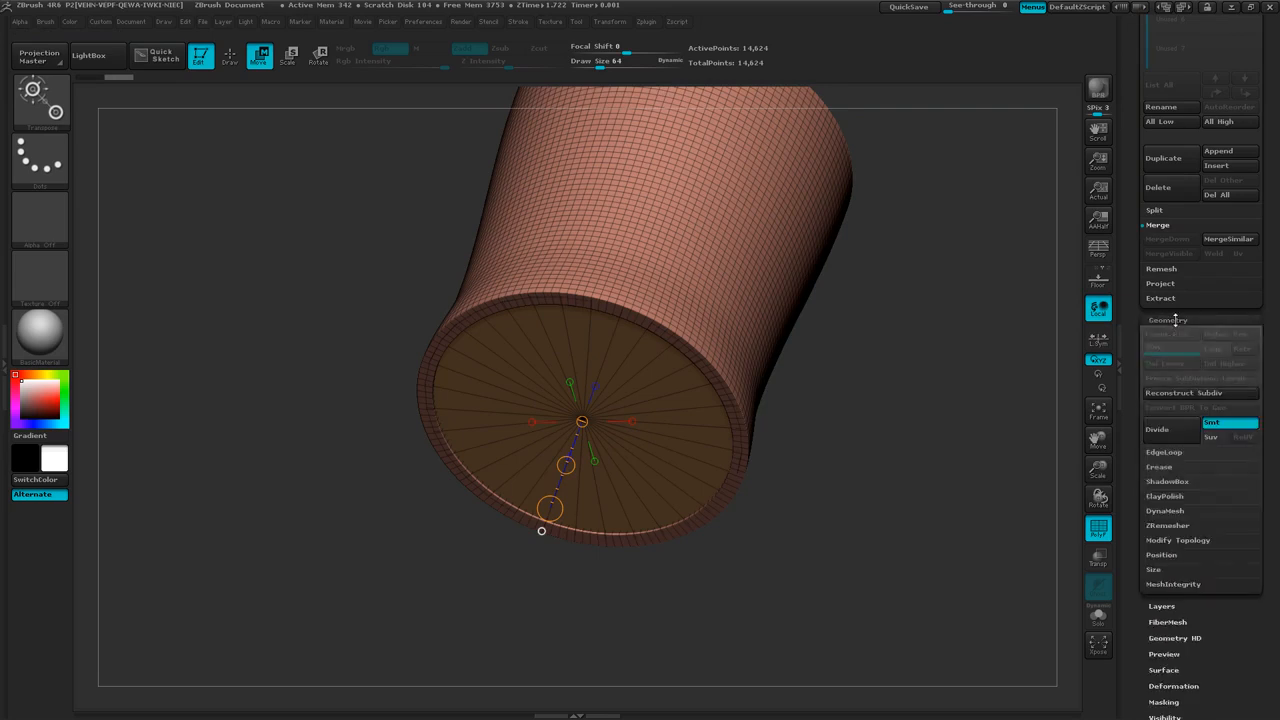
{"action": "left_click", "coordinate": [1166, 511]}
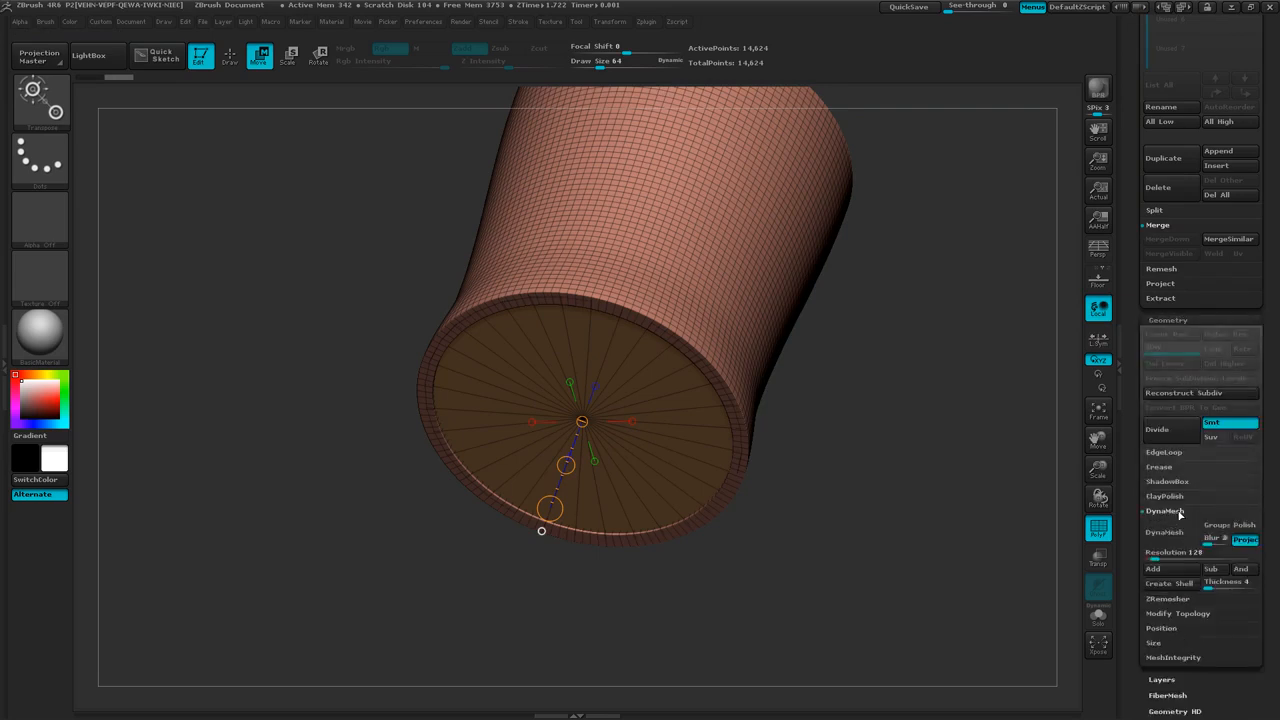
{"action": "left_click", "coordinate": [1246, 541]}
{"action": "left_click", "coordinate": [1245, 525]}
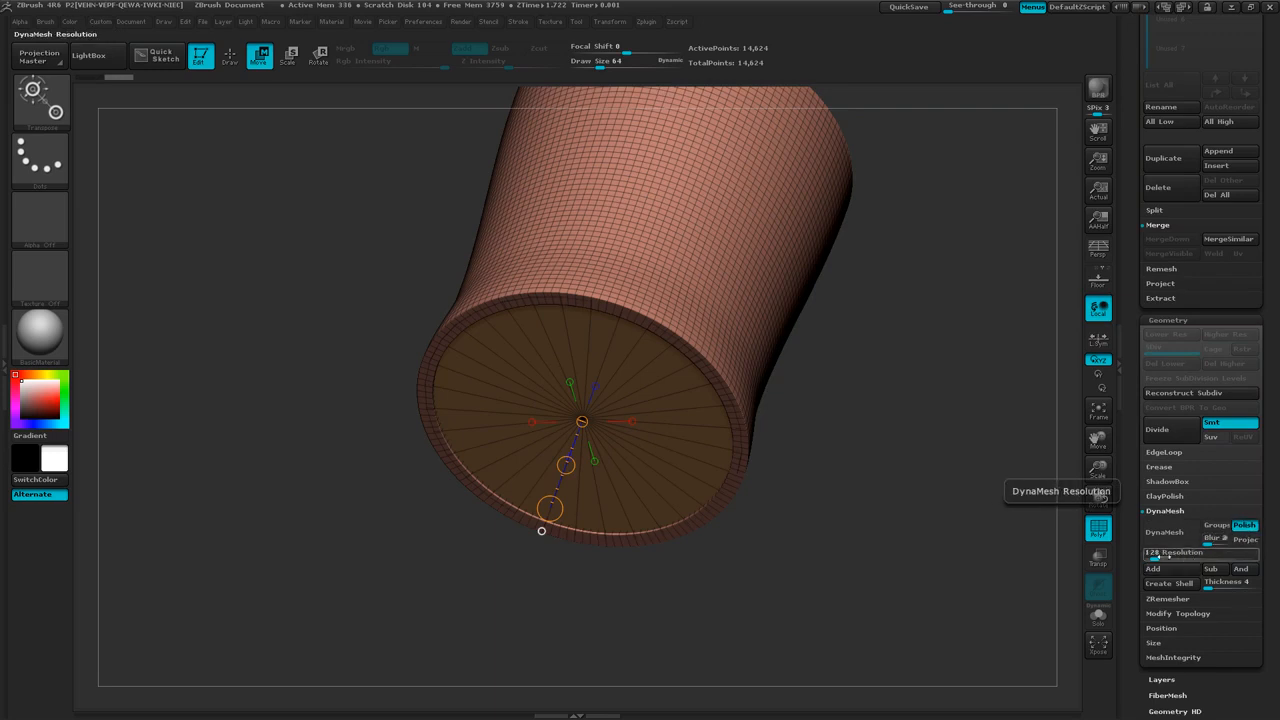
{"action": "left_click", "coordinate": [1170, 536]}
{"action": "left_click_drag", "start_coordinate": [960, 480], "coordinate": [927, 469]}
{"action": "key", "text": "shift+f"}
{"action": "left_click_drag", "start_coordinate": [936, 481], "coordinate": [957, 425]}
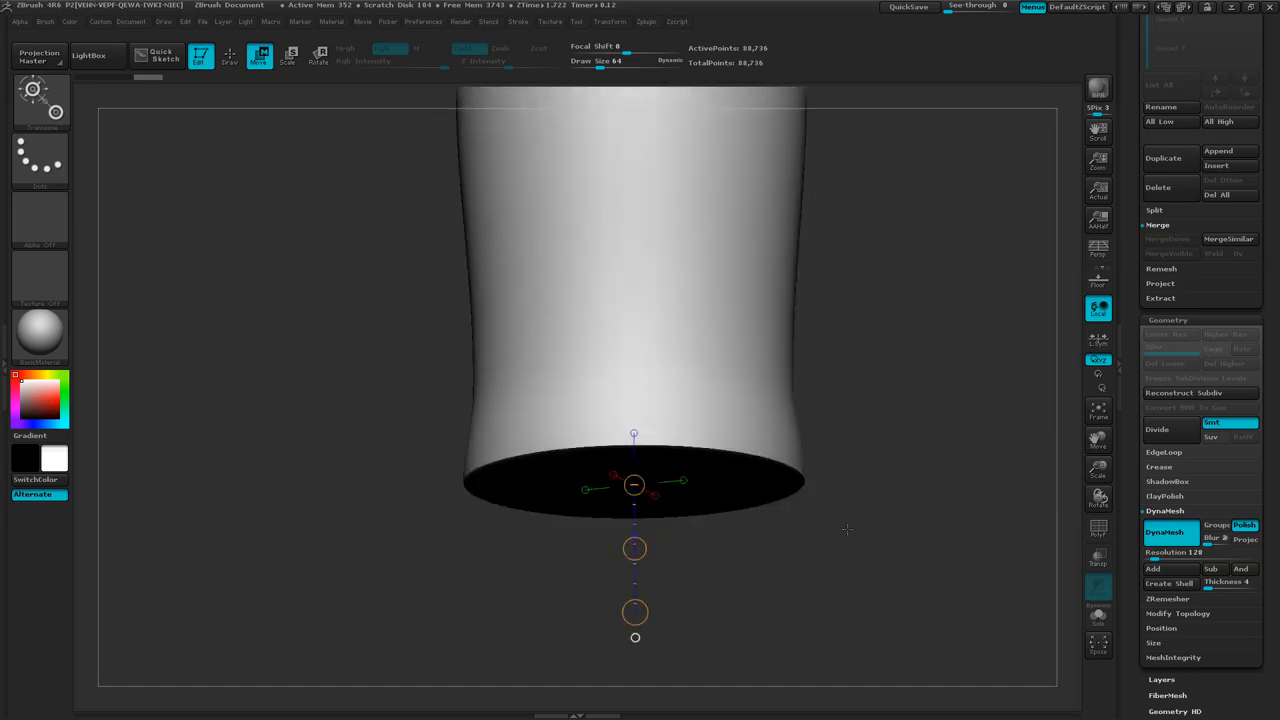
{"action": "key", "text": "alt+Tab"}
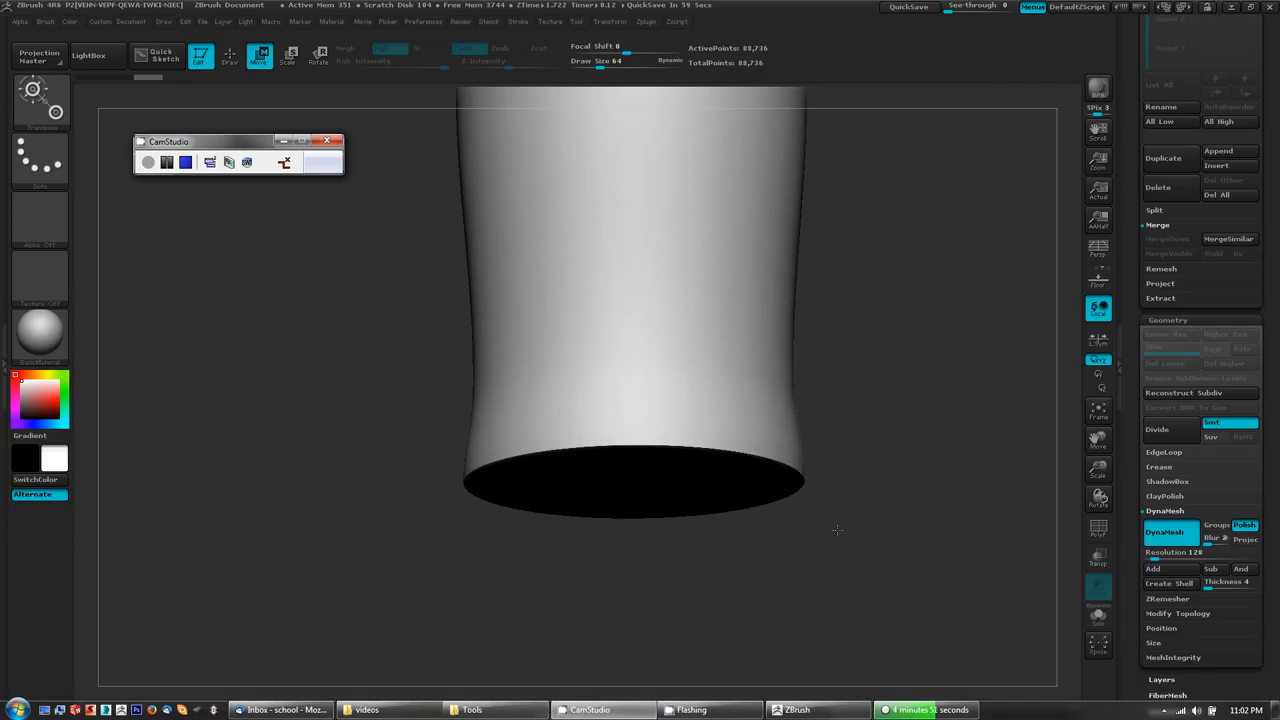
{"action": "key", "text": "alt+Tab"}
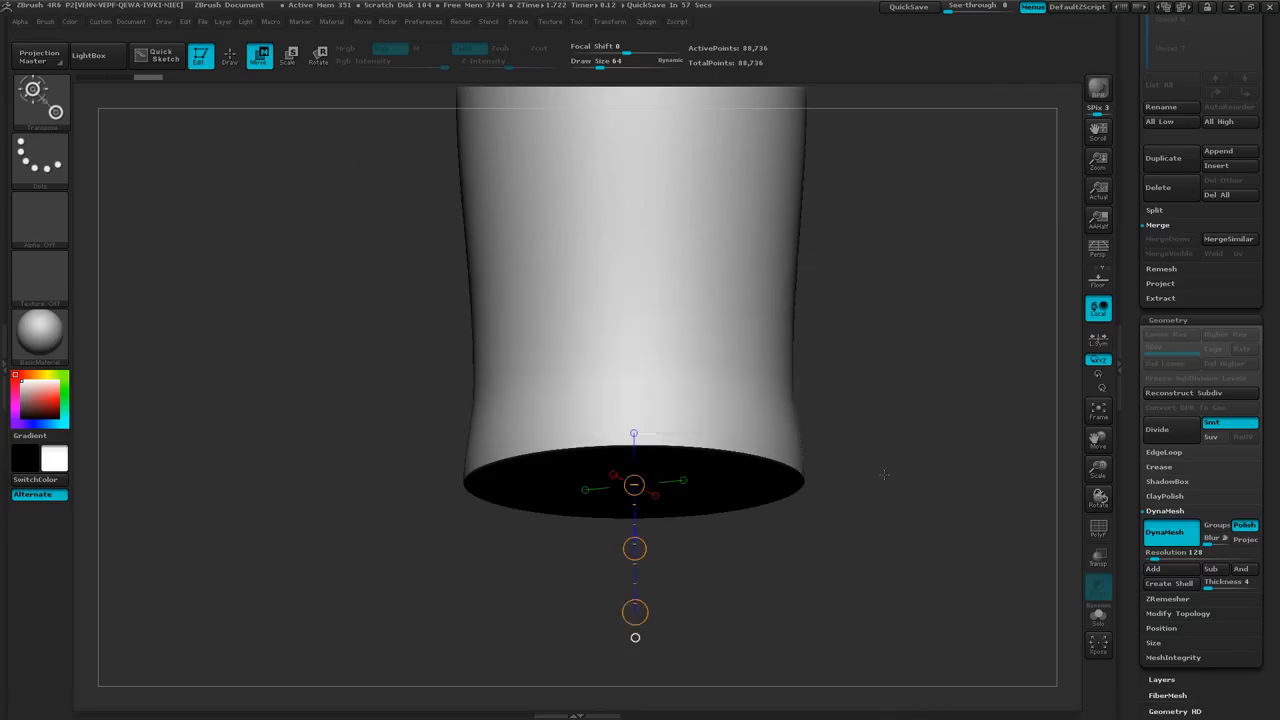
{"action": "left_click_drag", "start_coordinate": [884, 474], "coordinate": [854, 494]}
{"action": "mouse_move", "coordinate": [882, 436]}
{"action": "left_mouse_down", "text": "alt"}
{"action": "mouse_move", "coordinate": [777, 521]}
{"action": "mouse_move", "coordinate": [897, 422]}
{"action": "left_mouse_up", "text": "alt"}
{"action": "left_click_drag", "start_coordinate": [823, 503], "coordinate": [869, 467]}
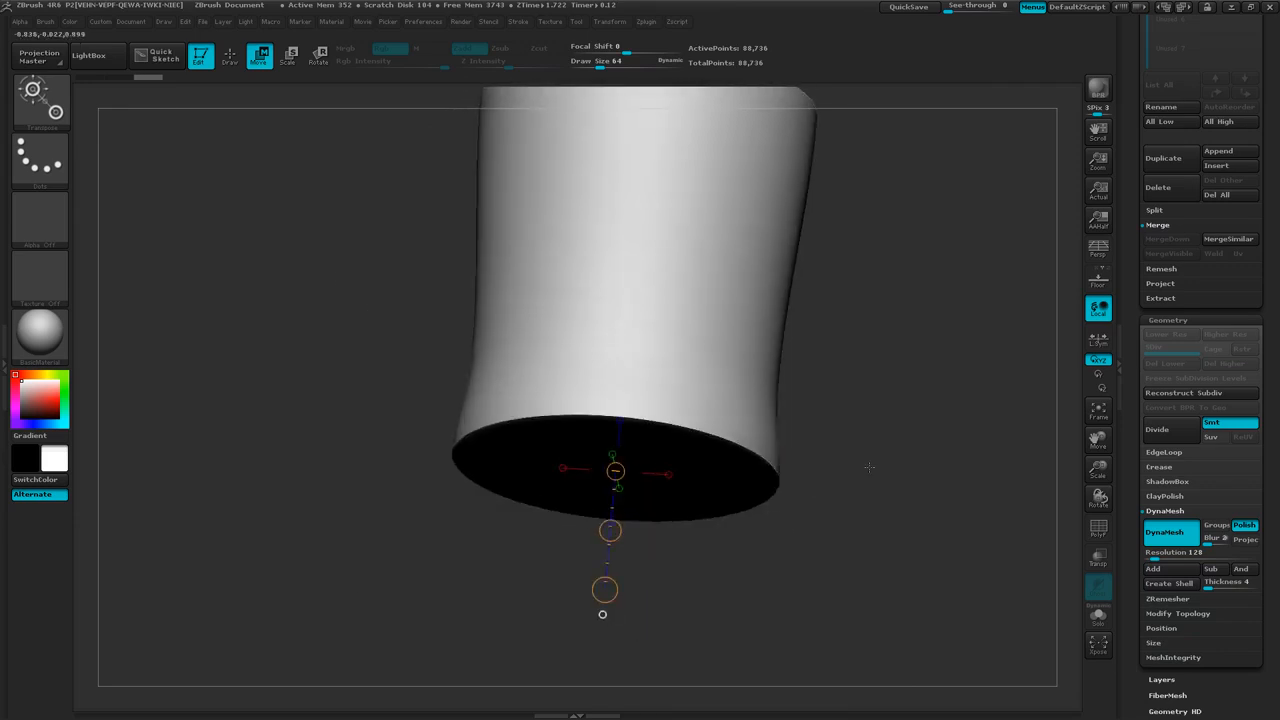
{"action": "right_click_drag", "start_coordinate": [911, 503], "coordinate": [811, 491], "text": "ctrl"}
{"action": "mouse_move", "coordinate": [816, 394]}
{"action": "left_mouse_down"}
{"action": "mouse_move", "coordinate": [825, 437]}
{"action": "mouse_move", "coordinate": [803, 408]}
{"action": "left_mouse_up"}
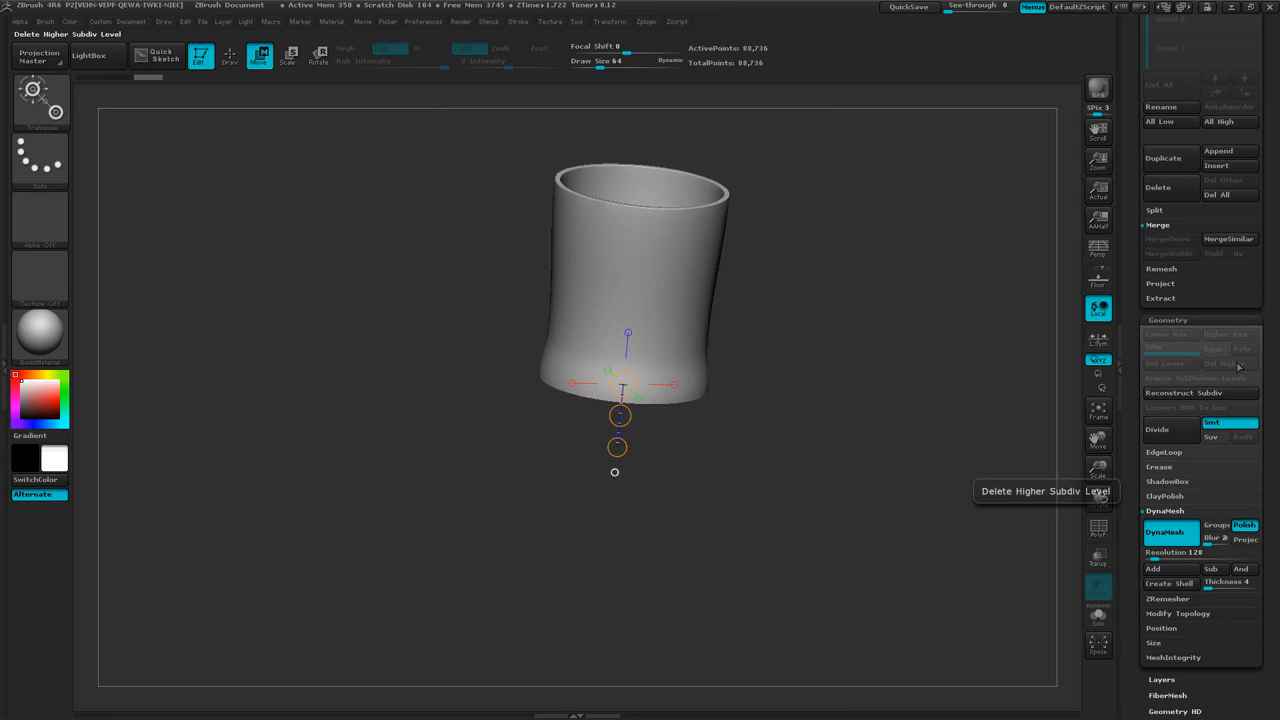
Step: Draw a Cylinder3D primitive on the canvas in edit mode and clear the dropped cup from the document
{"action": "left_click_drag", "start_coordinate": [1272, 350], "coordinate": [1251, 494]}
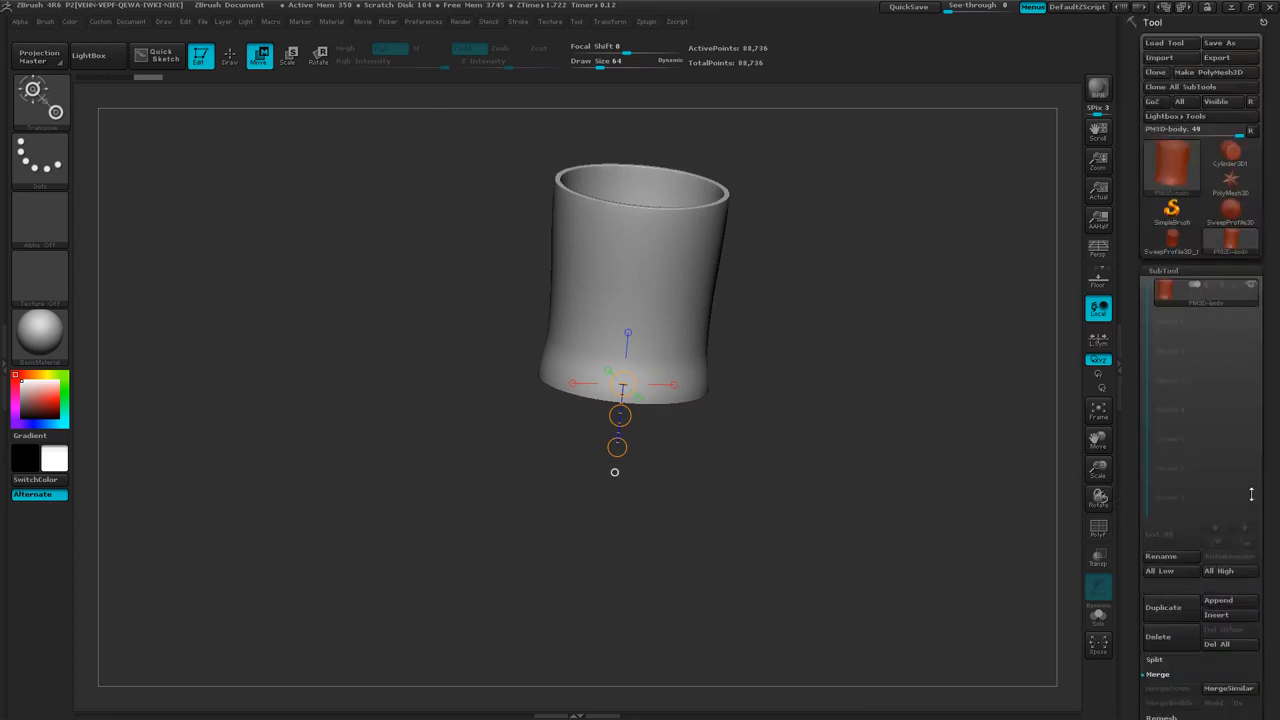
{"action": "left_click", "coordinate": [203, 64]}
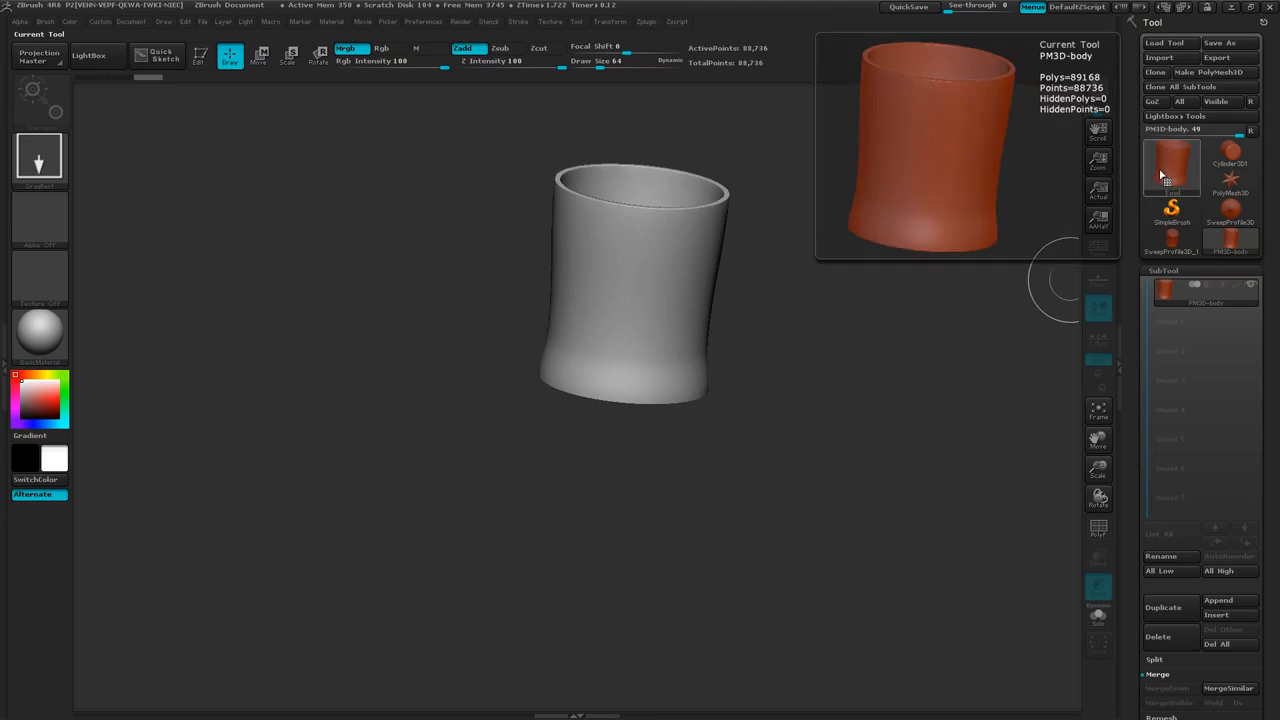
{"action": "left_click", "coordinate": [1161, 176]}
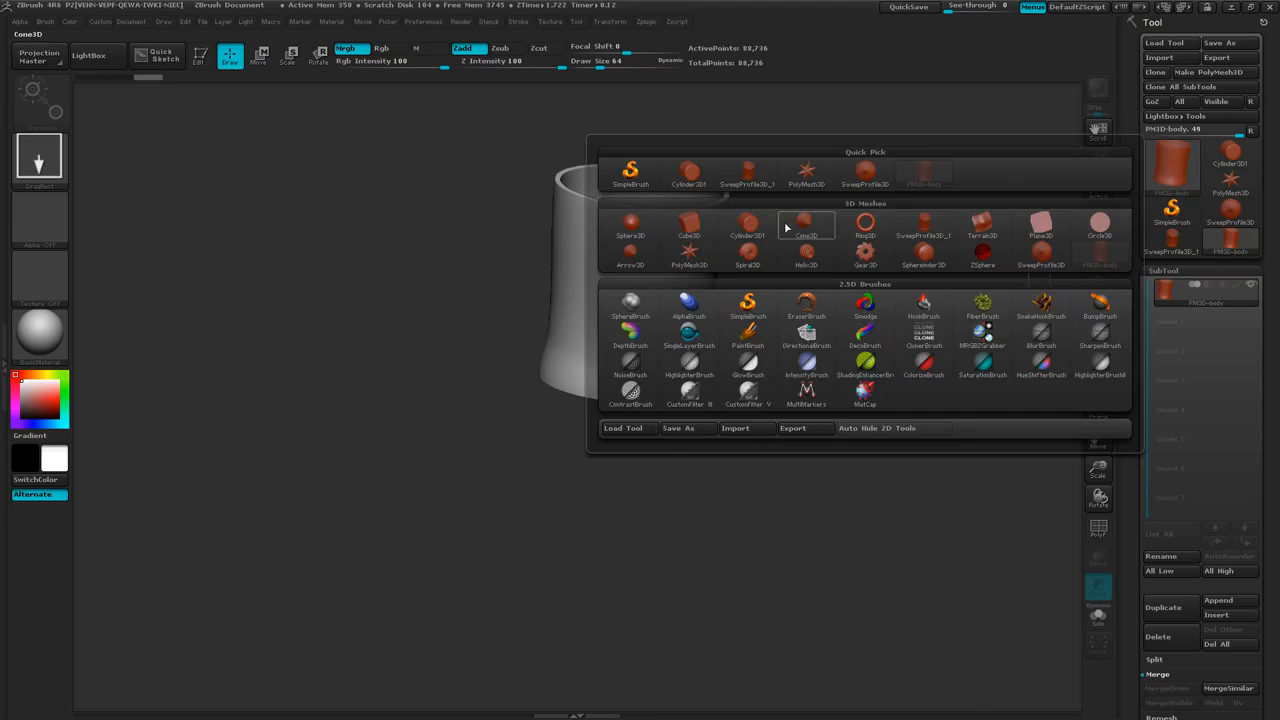
{"action": "mouse_move", "coordinate": [786, 228]}
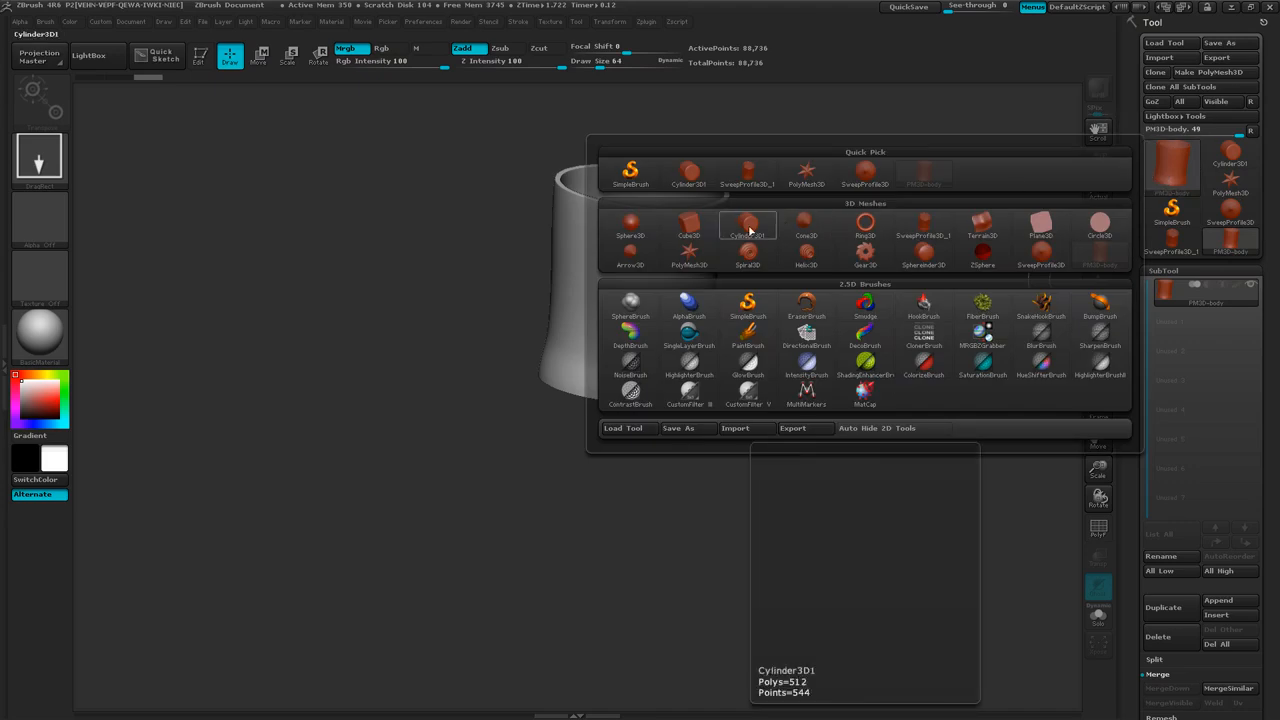
{"action": "left_click", "coordinate": [748, 226]}
{"action": "left_click_drag", "start_coordinate": [497, 385], "coordinate": [632, 385]}
{"action": "key", "text": "t"}
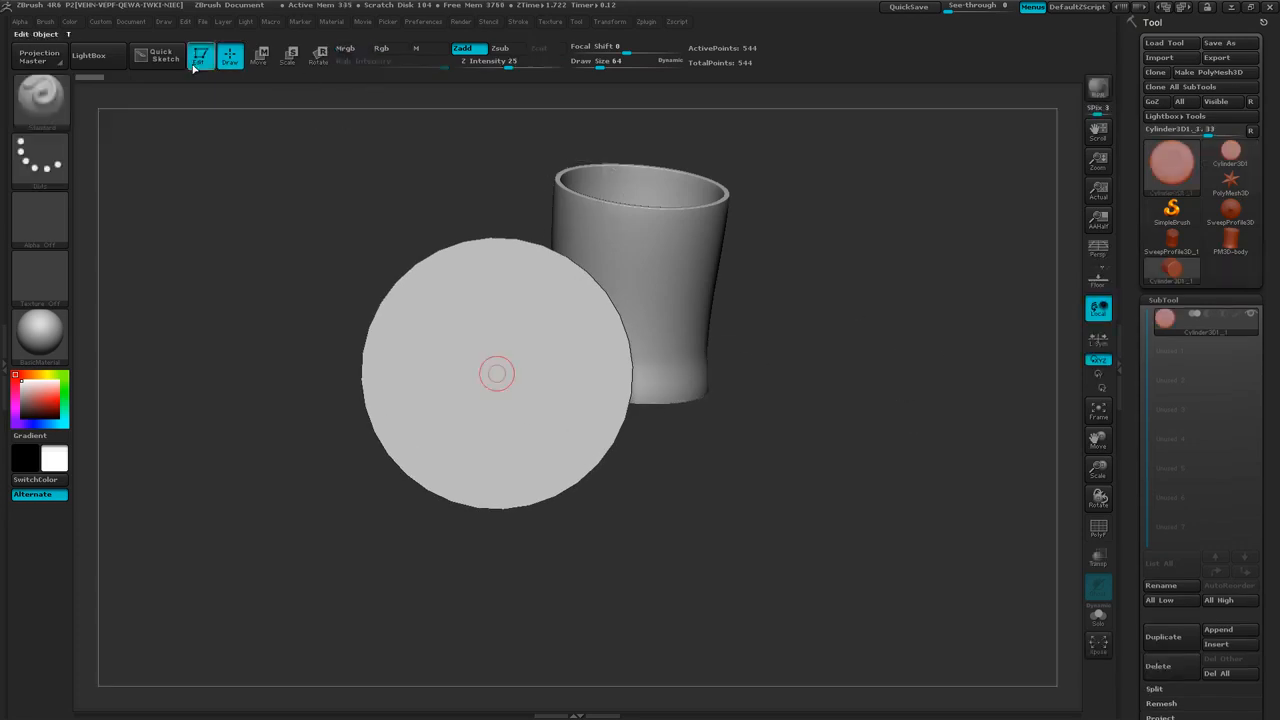
{"action": "key", "text": "ctrl+n"}
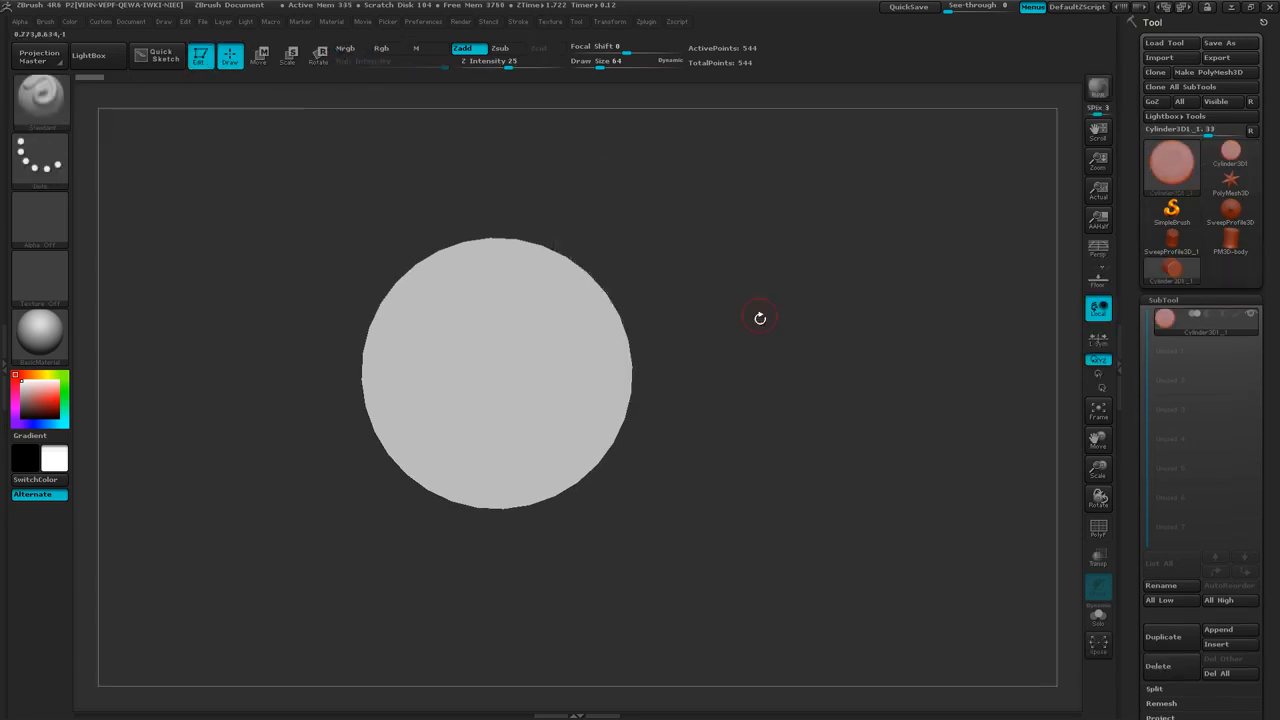
{"action": "left_click_drag", "start_coordinate": [760, 314], "coordinate": [1068, 366]}
Step: Initialize the cylinder as a thin ring with an Inner Radius of 74 and Z Size of 16, and show its polyframe
{"action": "left_click_drag", "start_coordinate": [1269, 471], "coordinate": [1258, 360]}
{"action": "left_click", "coordinate": [1170, 450]}
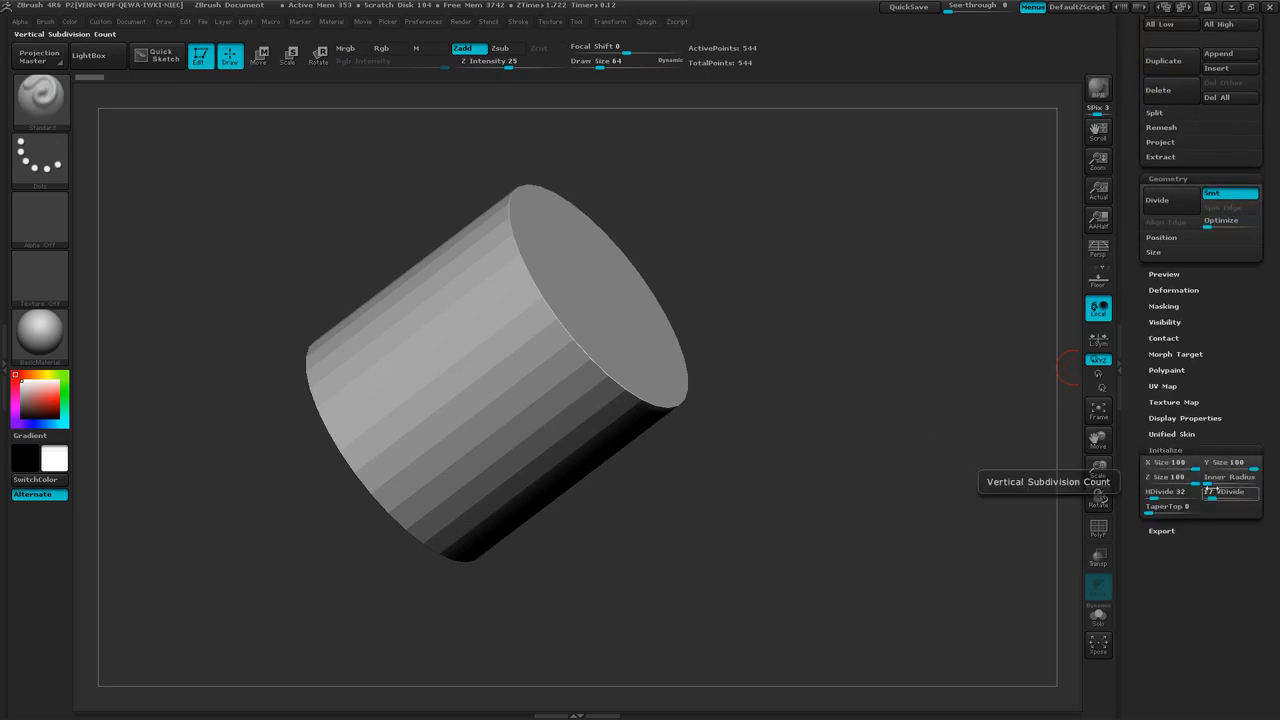
{"action": "left_click_drag", "start_coordinate": [1210, 478], "coordinate": [1241, 482]}
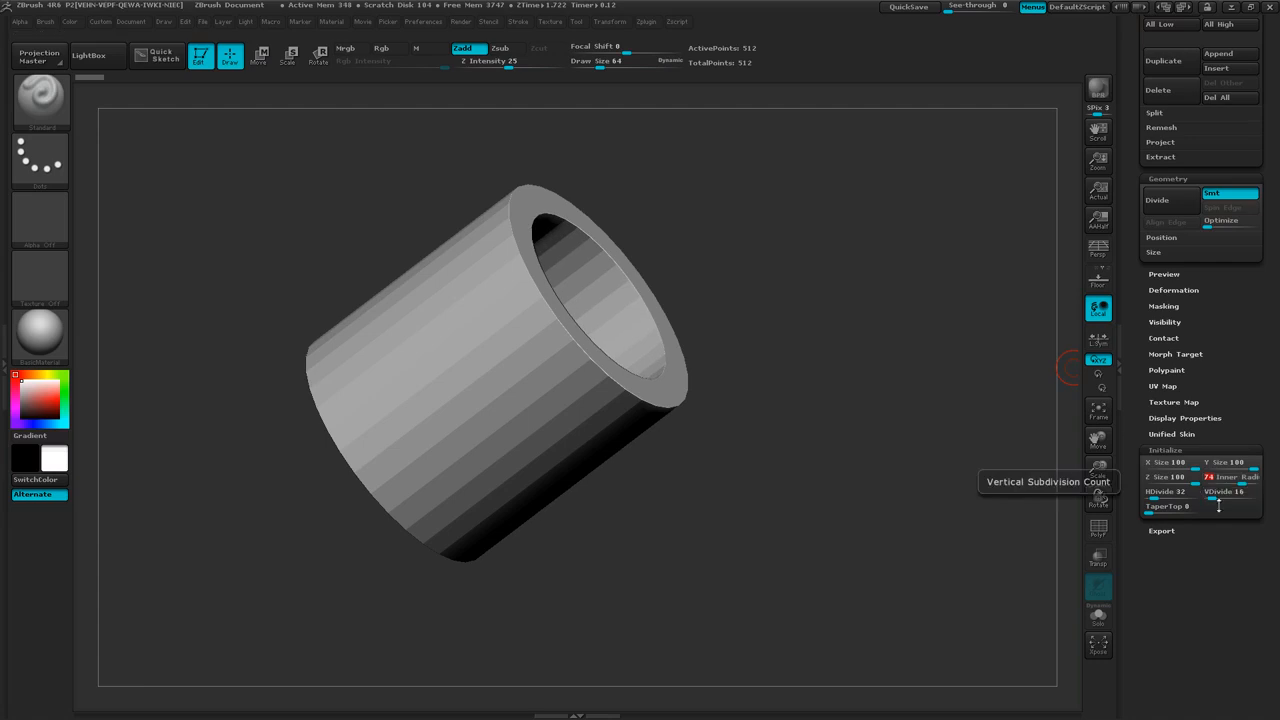
{"action": "left_click_drag", "start_coordinate": [1180, 481], "coordinate": [1155, 483]}
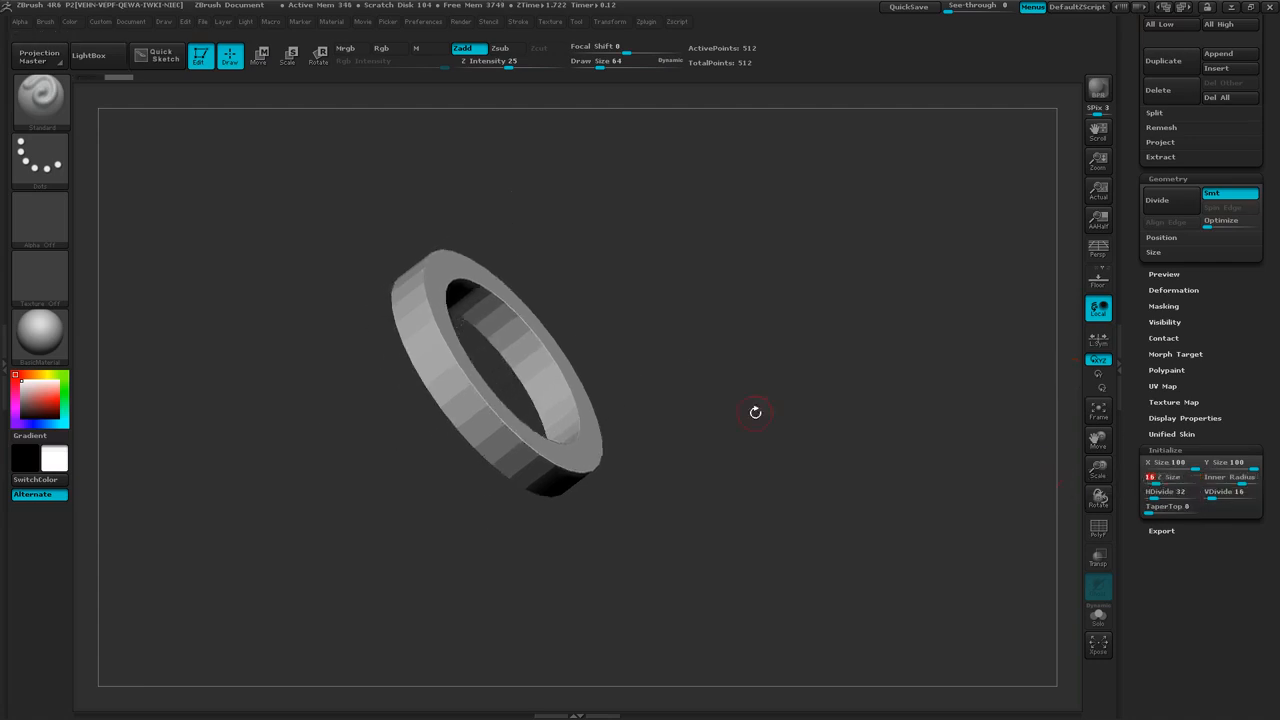
{"action": "left_click_drag", "start_coordinate": [756, 411], "coordinate": [753, 461]}
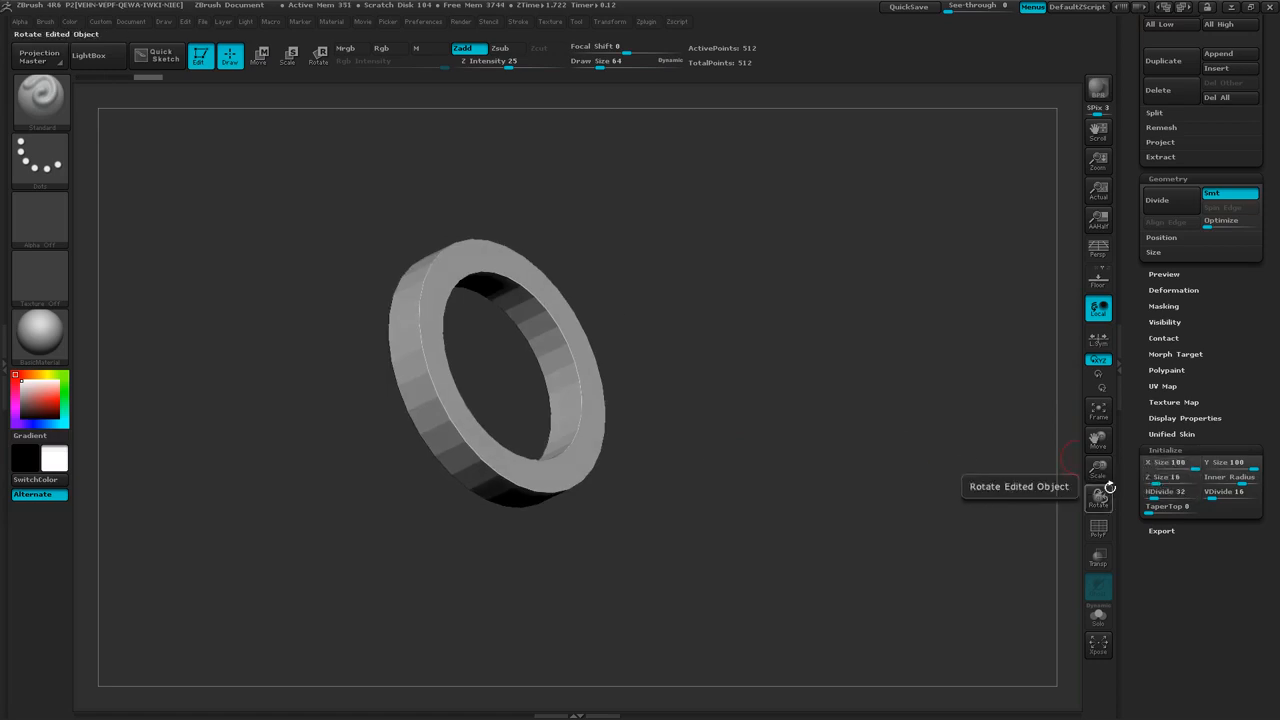
{"action": "key", "text": "shift"}
{"action": "key", "text": "shift+f"}
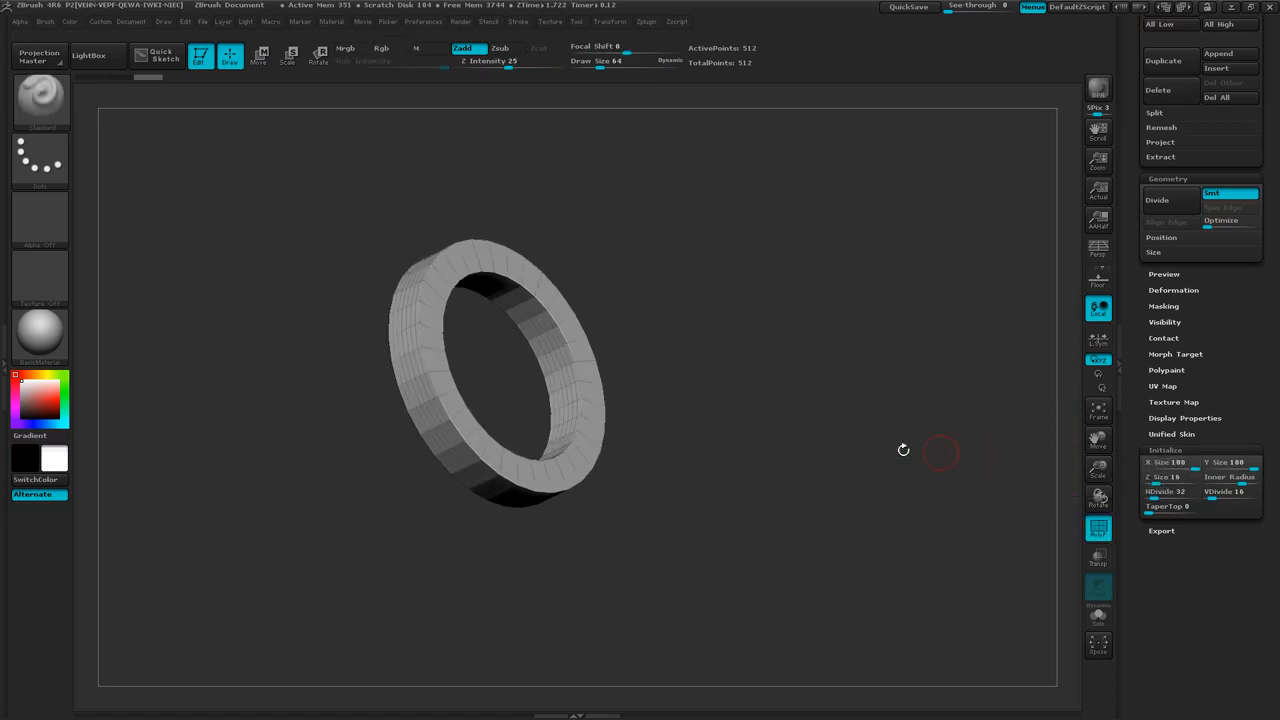
Step: Reduce the ring primitive's divisions to a VDivide of 4 and an HDivide of 16
{"action": "mouse_move", "coordinate": [748, 434]}
{"action": "left_mouse_down"}
{"action": "mouse_move", "coordinate": [779, 432]}
{"action": "mouse_move", "coordinate": [762, 430]}
{"action": "left_mouse_up"}
{"action": "right_click_drag", "start_coordinate": [684, 427], "coordinate": [862, 370], "text": "ctrl"}
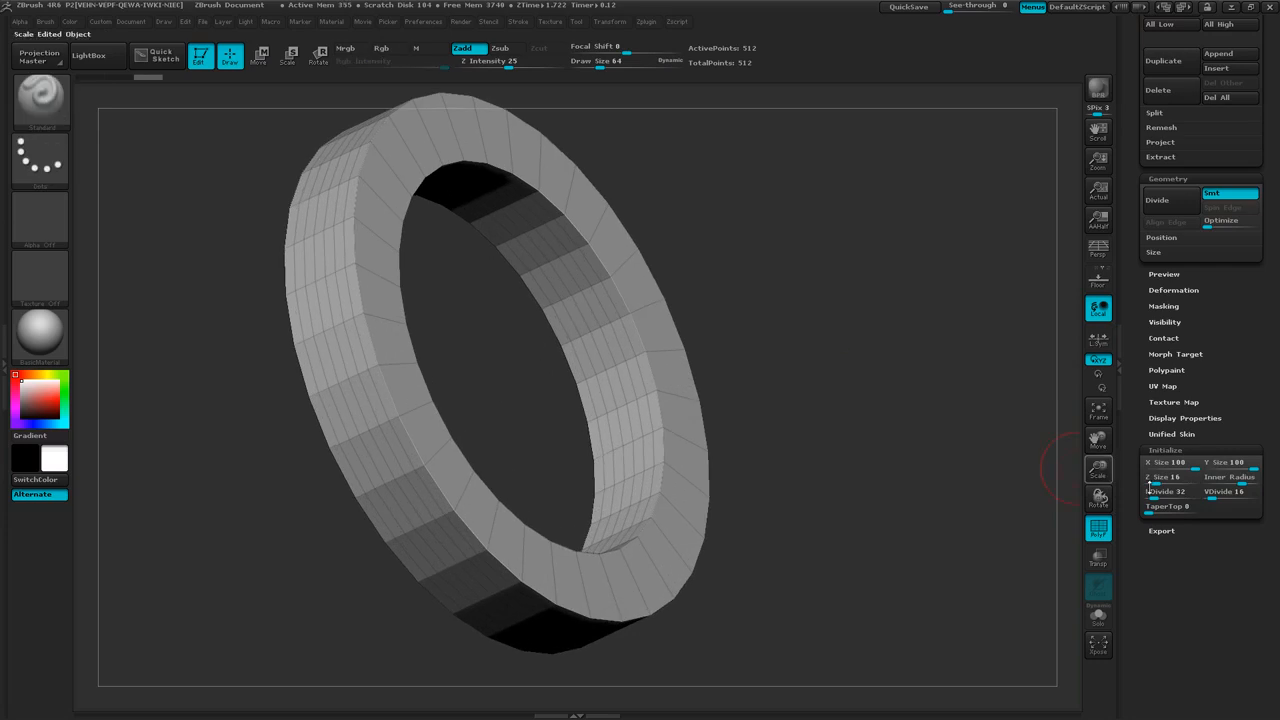
{"action": "left_click_drag", "start_coordinate": [1224, 497], "coordinate": [1203, 499]}
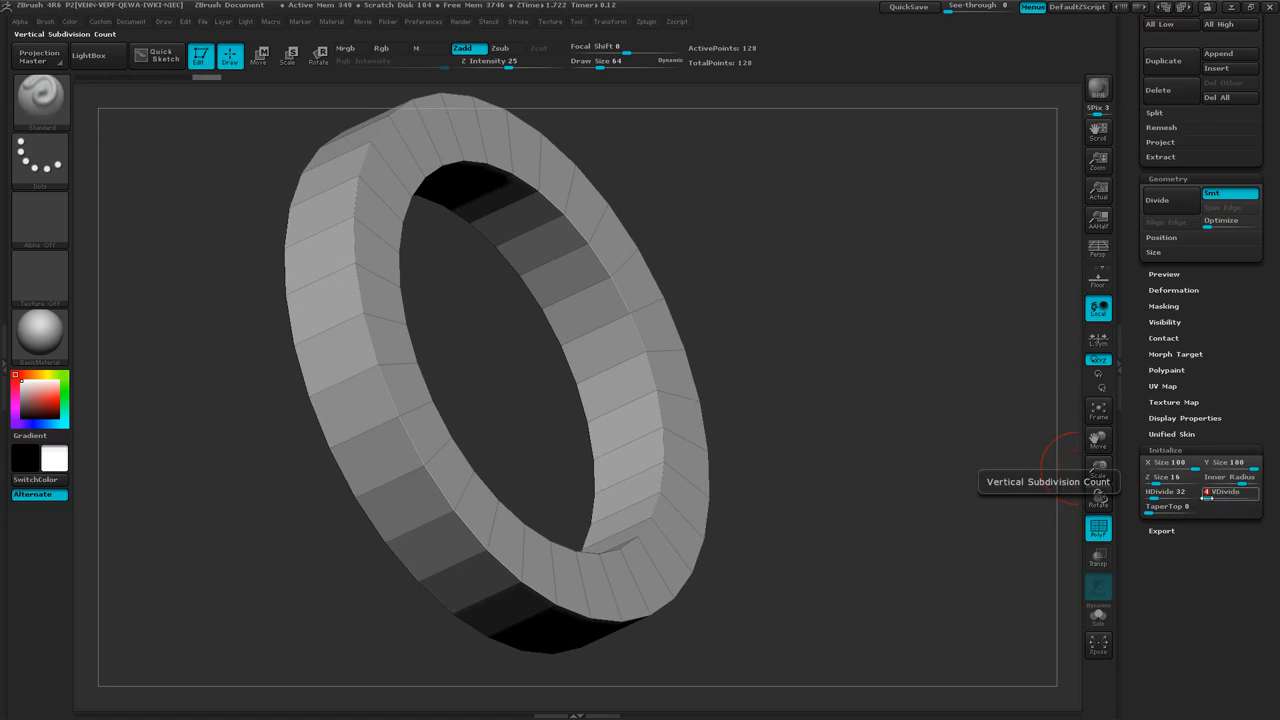
{"action": "left_click_drag", "start_coordinate": [1153, 498], "coordinate": [1149, 492]}
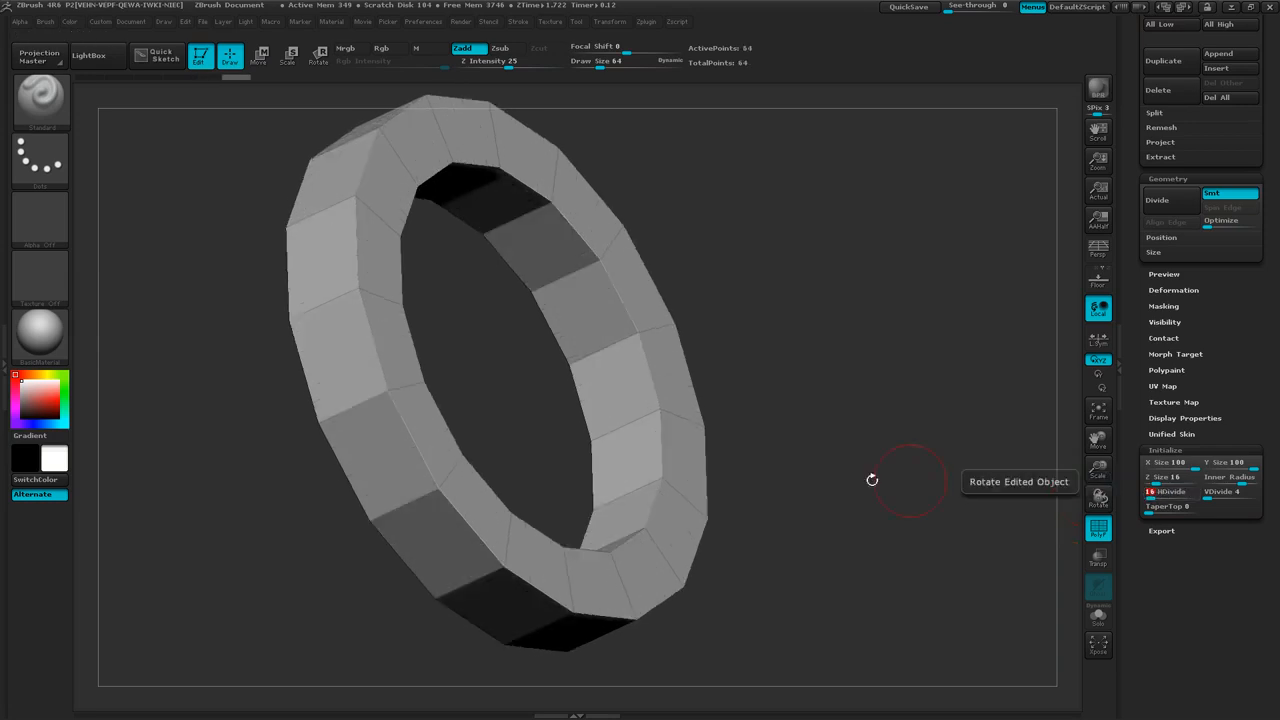
{"action": "left_click_drag", "start_coordinate": [874, 480], "coordinate": [808, 459]}
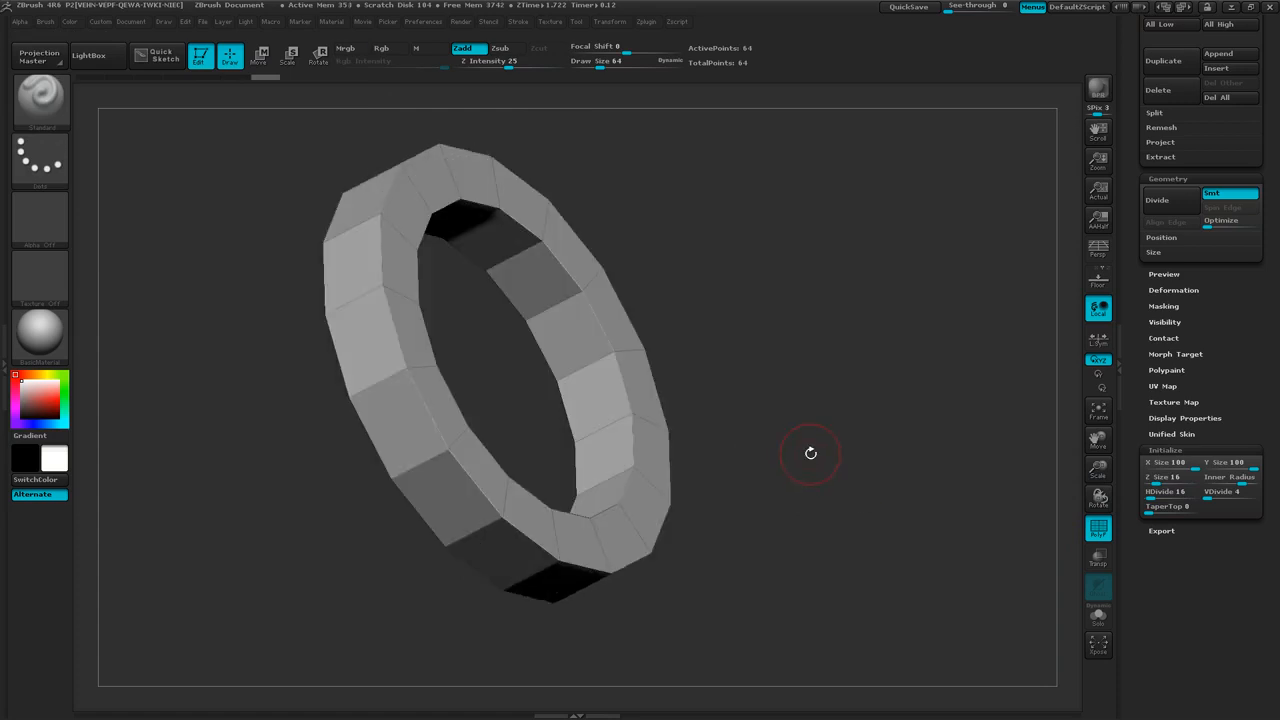
Step: Convert the ring primitive to a PolyMesh3D and subdivide it three times into a smooth torus
{"action": "left_click_drag", "start_coordinate": [1254, 307], "coordinate": [1255, 464]}
{"action": "left_click", "coordinate": [1226, 73]}
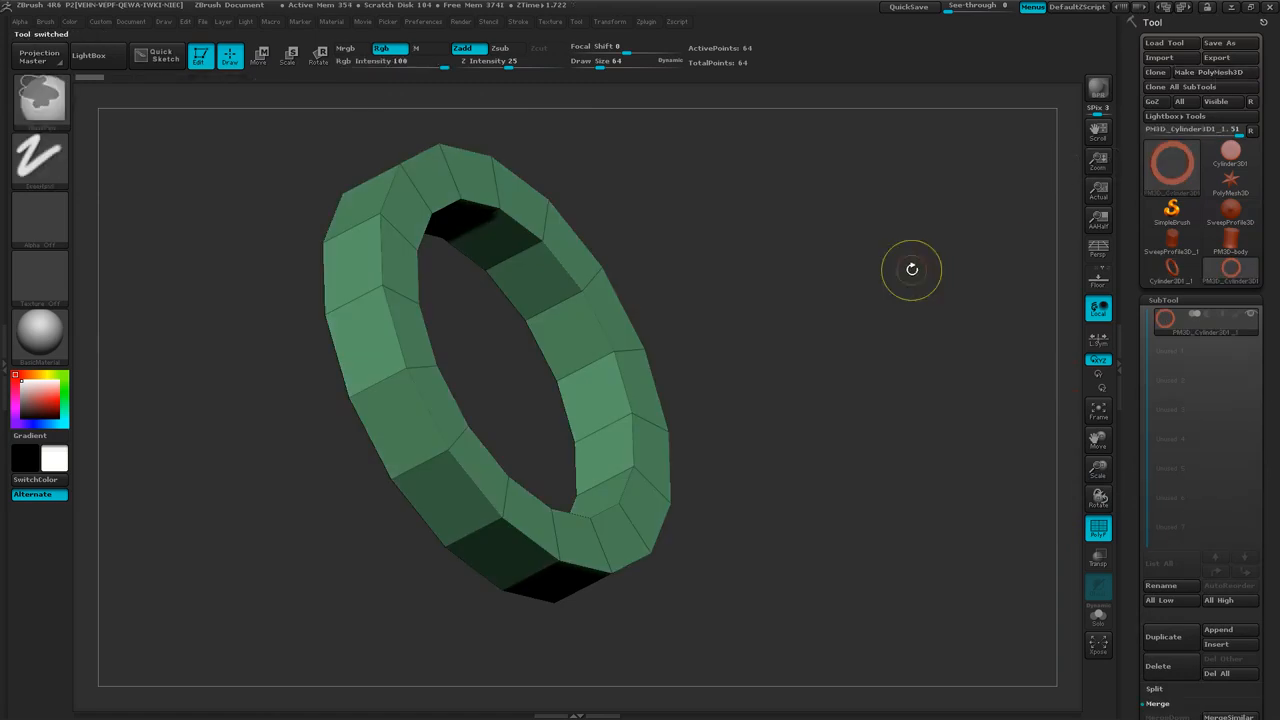
{"action": "key", "text": "ctrl+d"}
{"action": "key", "text": "ctrl+d"}
{"action": "key", "text": "ctrl+d"}
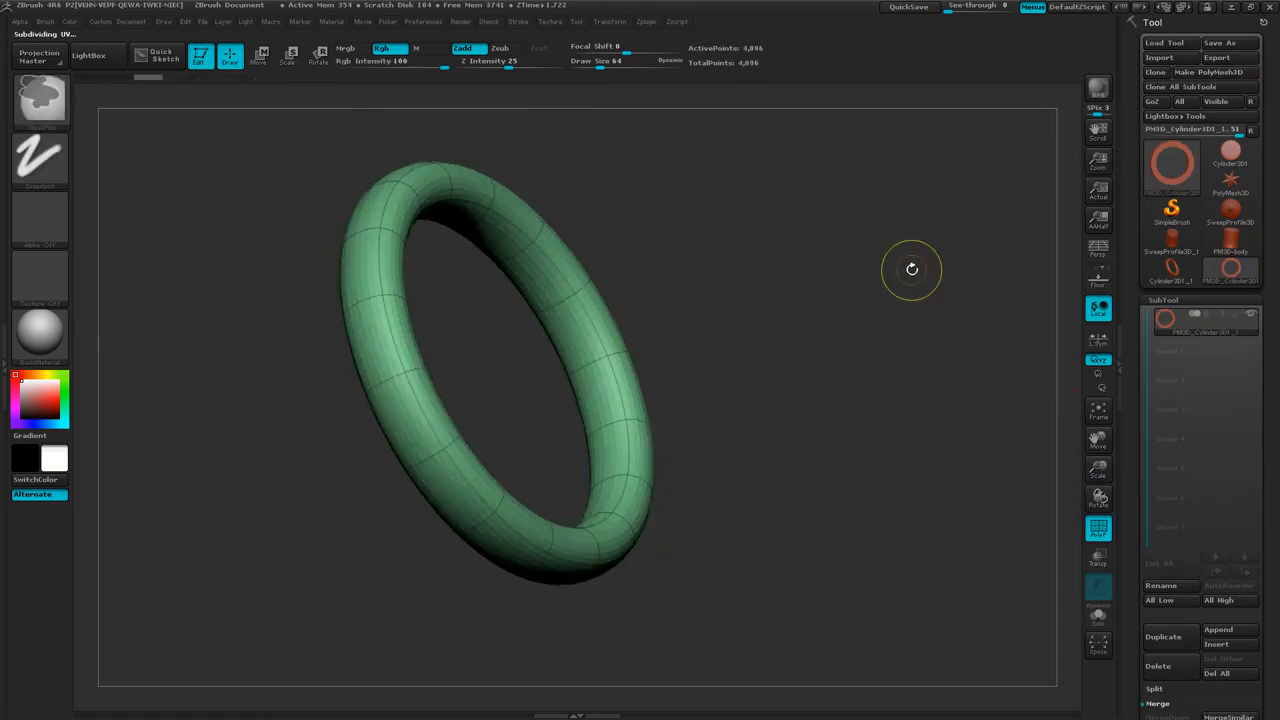
Step: Inflate the smoothed ring slightly on all axes to thicken its tube, and view it straight from the front
{"action": "mouse_move", "coordinate": [912, 269]}
{"action": "left_mouse_down", "text": "shift"}
{"action": "mouse_move", "coordinate": [820, 340]}
{"action": "mouse_move", "coordinate": [830, 366]}
{"action": "left_mouse_up", "text": "shift"}
{"action": "right_click_drag", "start_coordinate": [831, 366], "coordinate": [857, 383]}
{"action": "left_click_drag", "start_coordinate": [1275, 466], "coordinate": [1279, 289]}
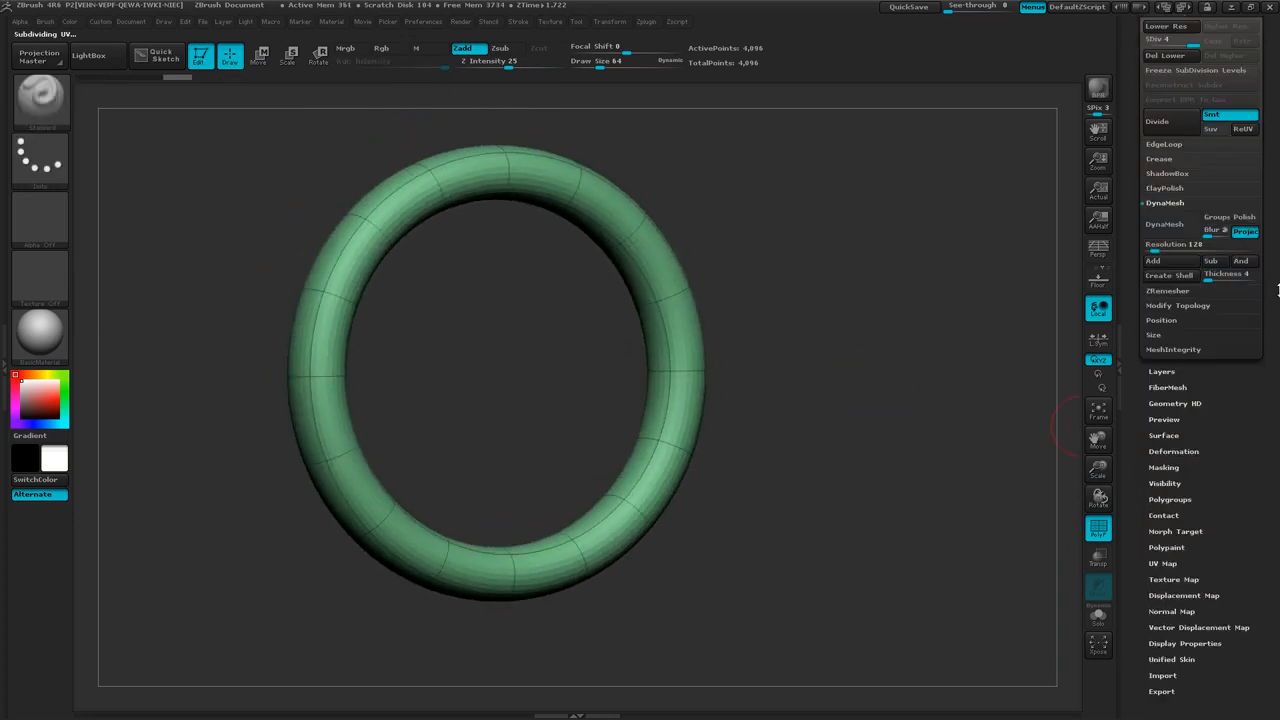
{"action": "left_click", "coordinate": [1173, 451]}
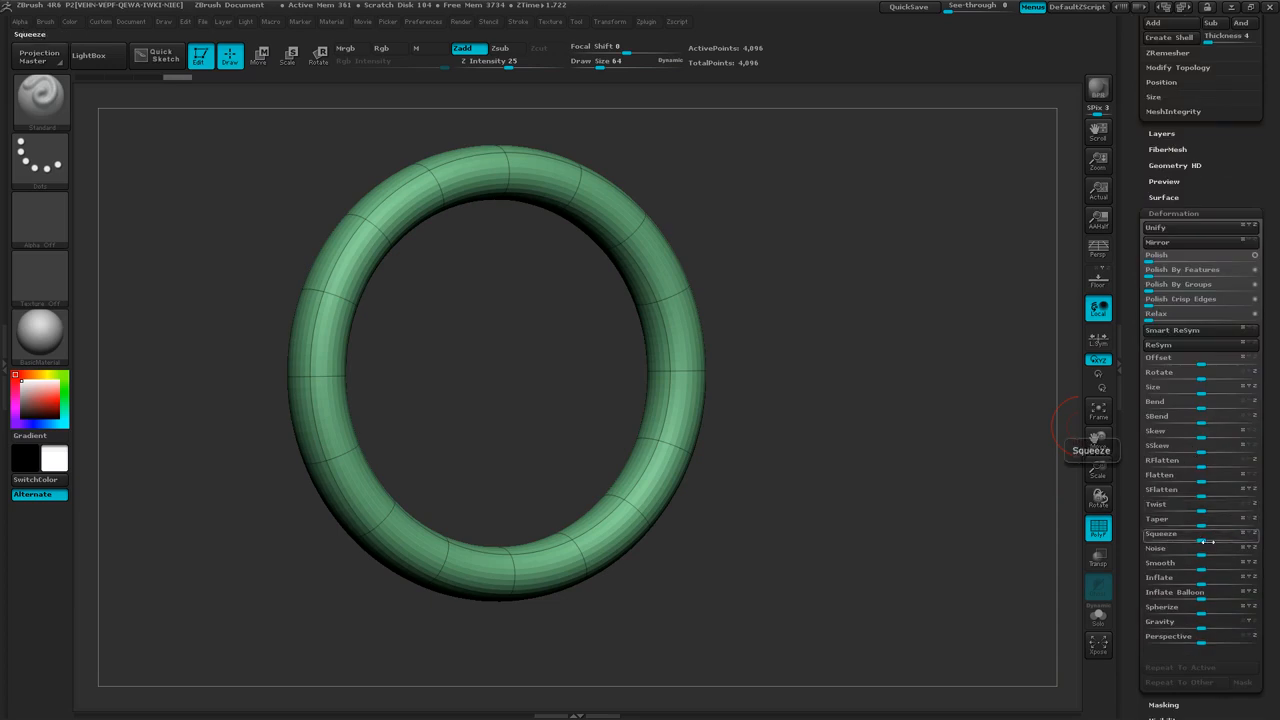
{"action": "left_click", "coordinate": [1201, 579]}
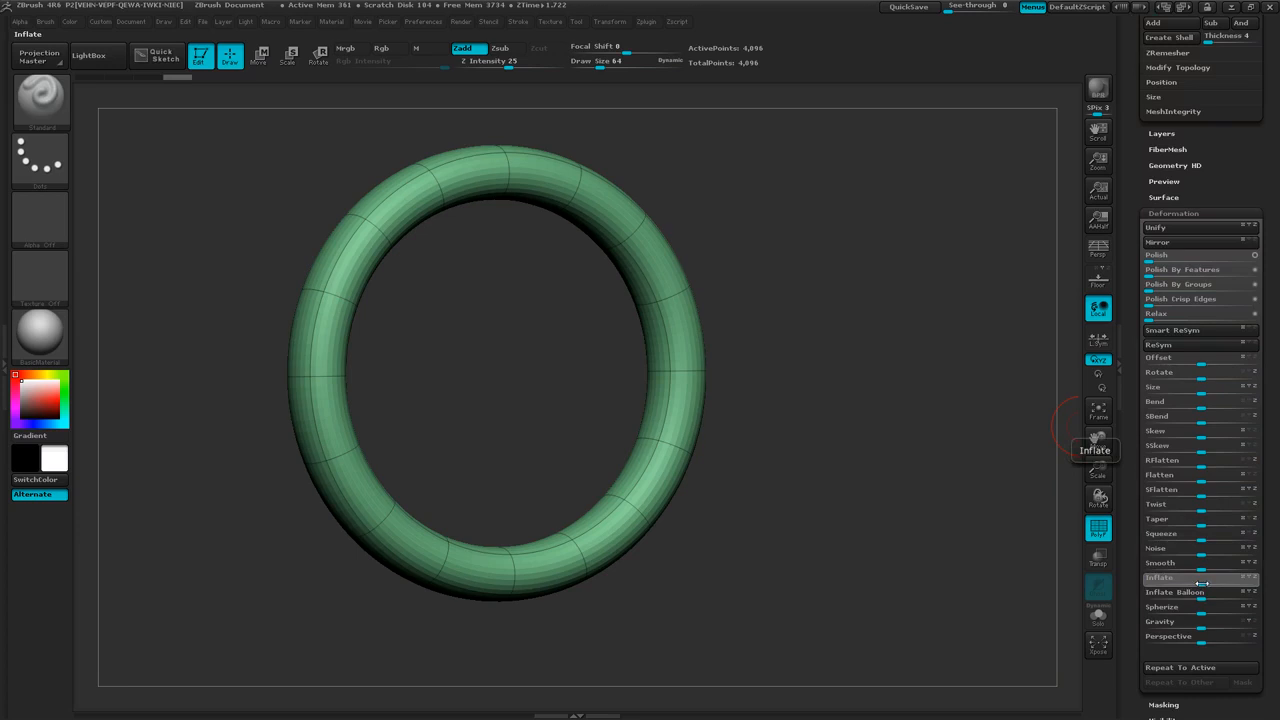
{"action": "left_click_drag", "start_coordinate": [1210, 579], "coordinate": [1229, 578]}
{"action": "left_click_drag", "start_coordinate": [920, 472], "coordinate": [903, 477]}
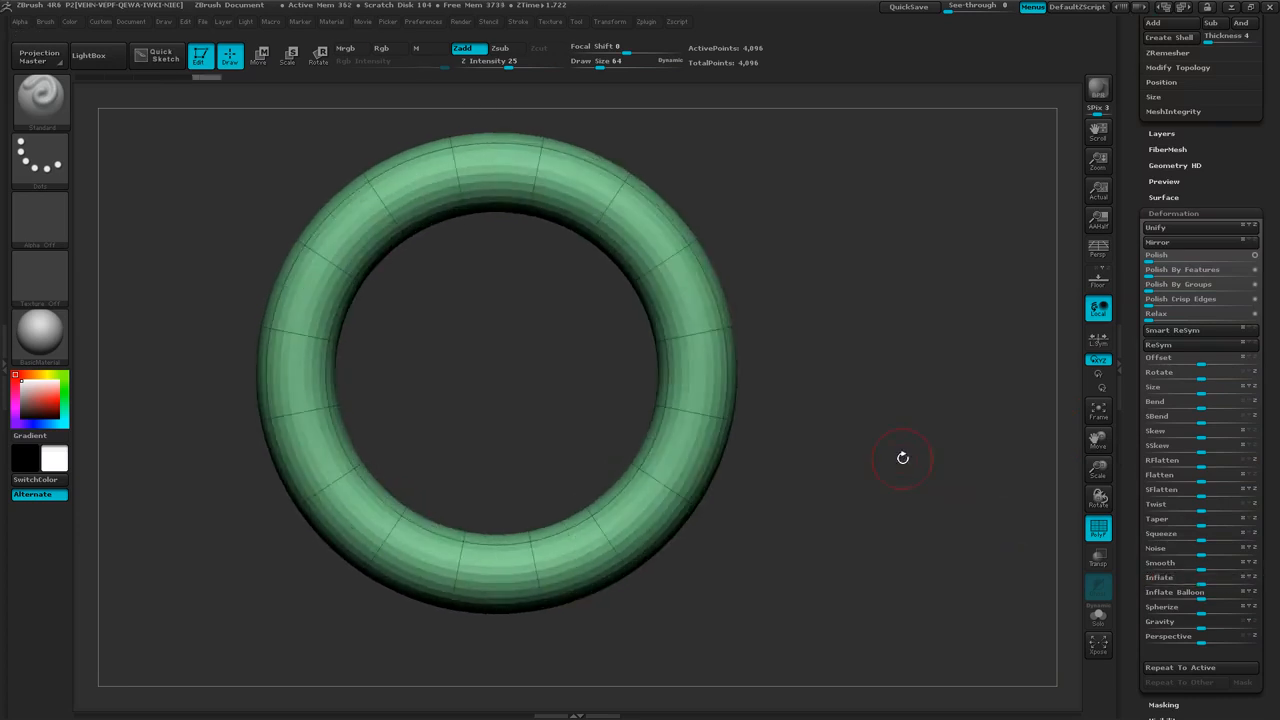
{"action": "right_click_drag", "start_coordinate": [903, 457], "coordinate": [863, 457], "text": "ctrl"}
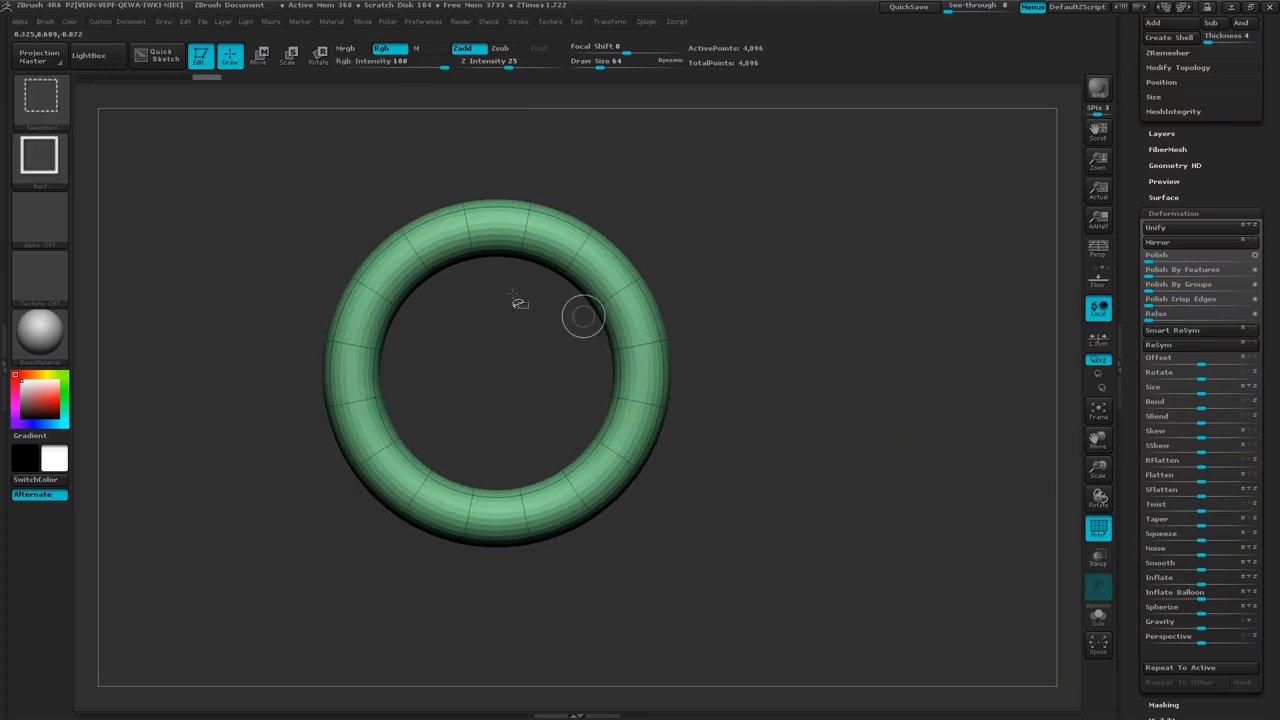
Step: Choose TrimCurve as the active trimming brush in place of SelectRect
{"action": "key", "text": "ctrl+shift"}
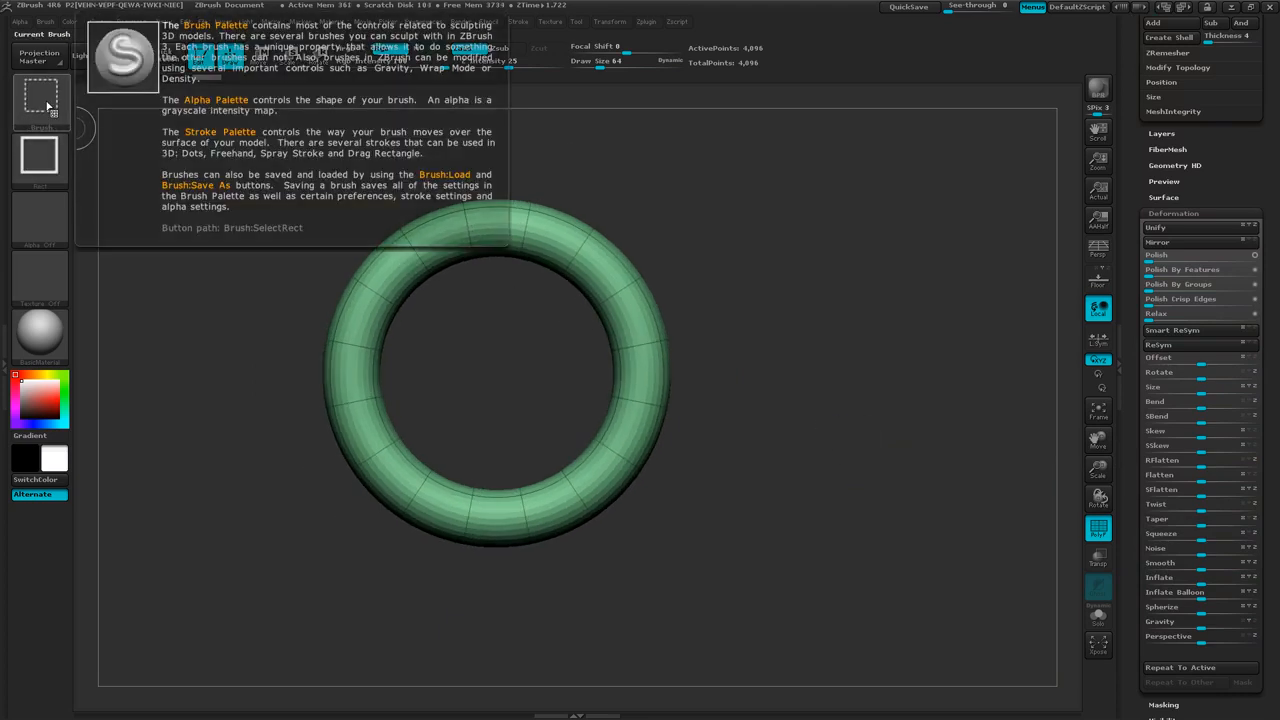
{"action": "left_click", "coordinate": [47, 106]}
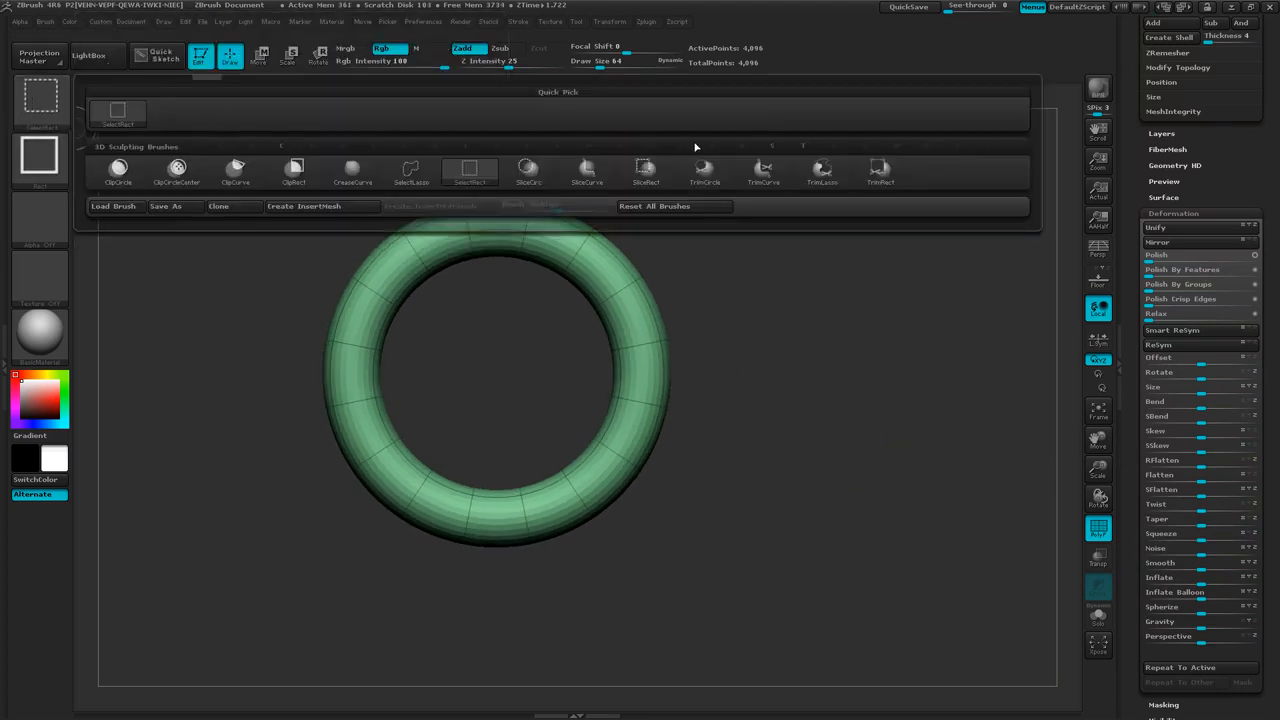
{"action": "left_click", "coordinate": [760, 170]}
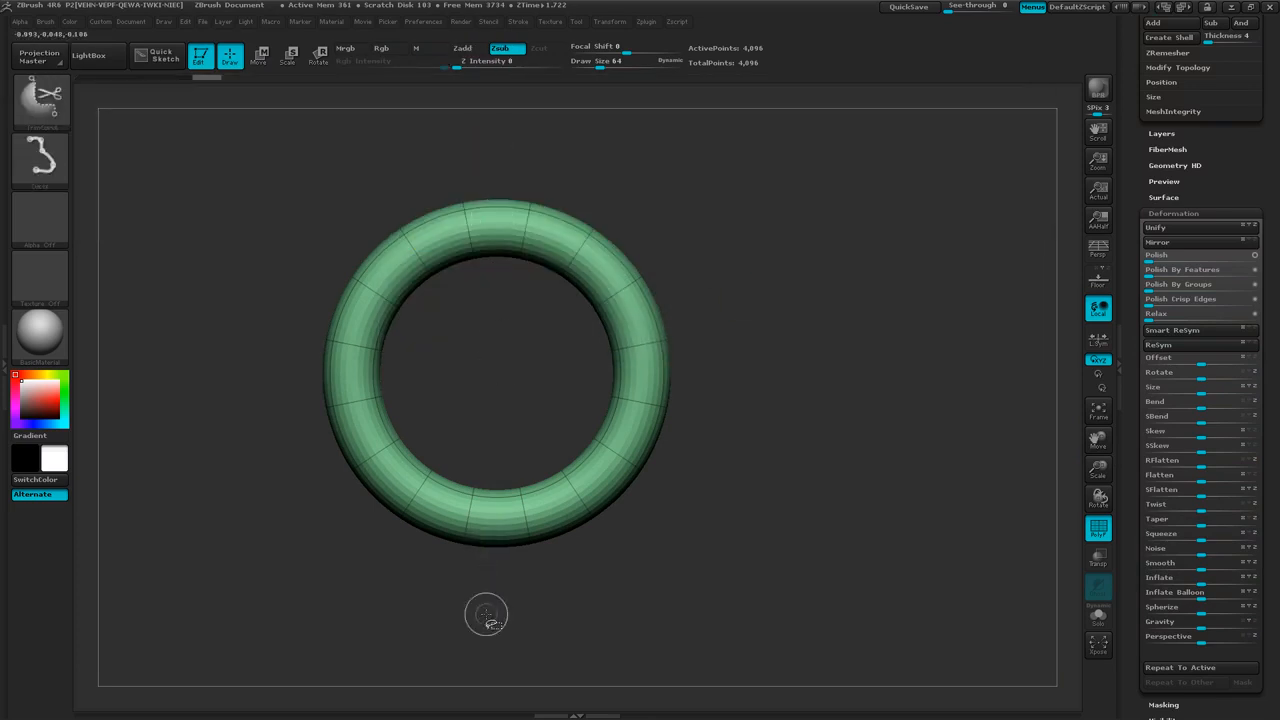
Step: Try to trim away the left half of the subdivided ring with a straight vertical curve through its centre
{"action": "left_click_drag", "start_coordinate": [486, 612], "coordinate": [486, 402], "text": "ctrl+shift"}
{"action": "left_click_drag", "start_coordinate": [488, 358], "coordinate": [492, 146], "text": "ctrl+shift"}
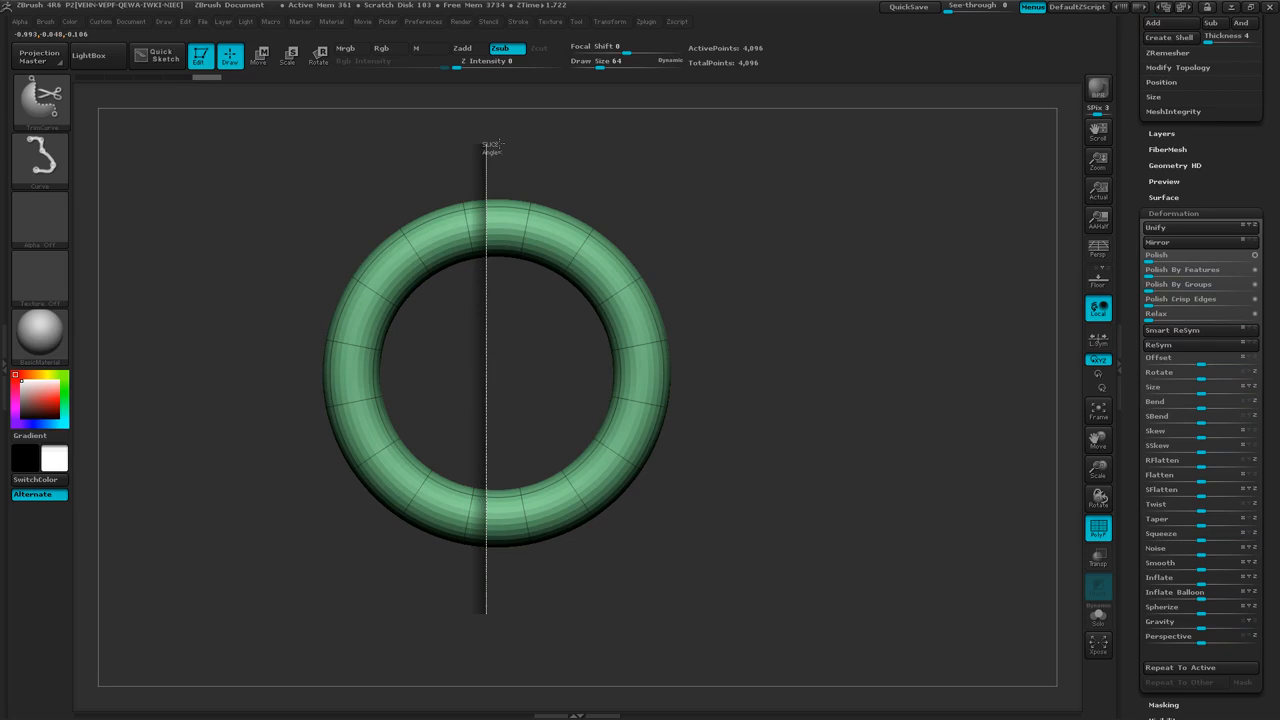
{"action": "left_click_drag", "start_coordinate": [499, 143], "coordinate": [510, 142], "text": "ctrl+shift"}
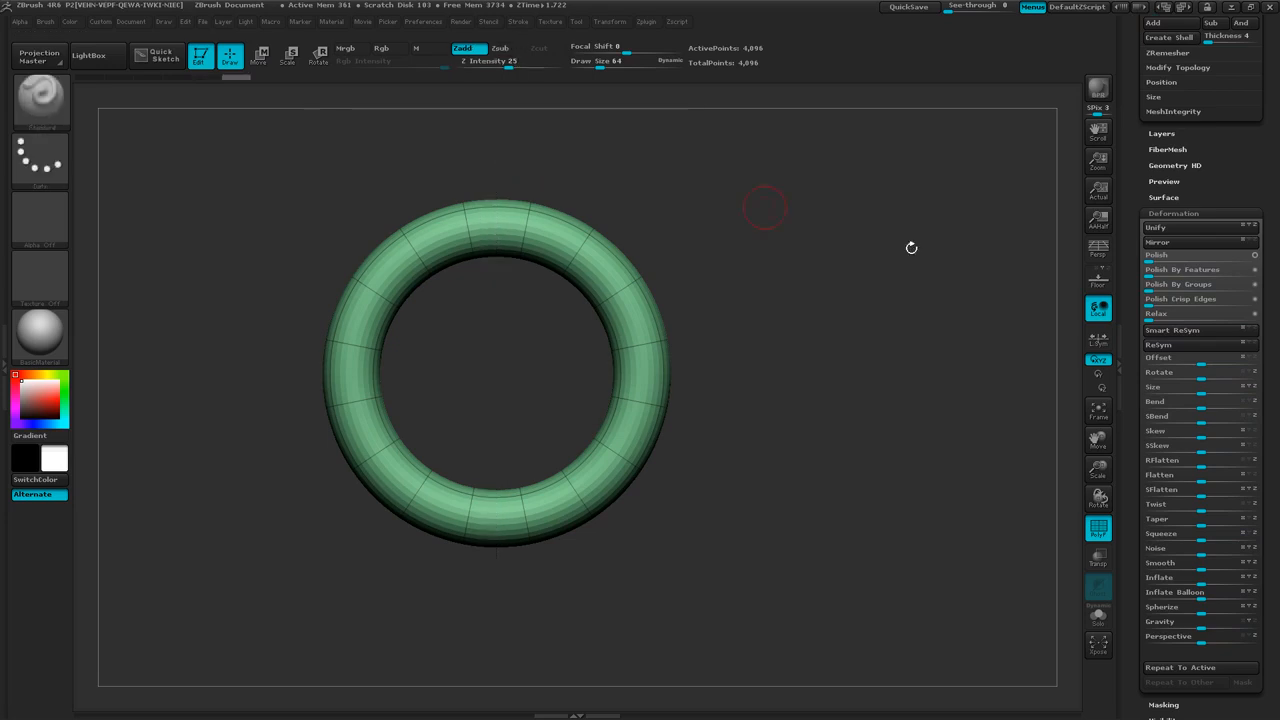
Step: Delete the ring's lower subdivision levels and trim away its left half with a vertical TrimCurve cut through the centre
{"action": "left_click_drag", "start_coordinate": [1275, 318], "coordinate": [1277, 456]}
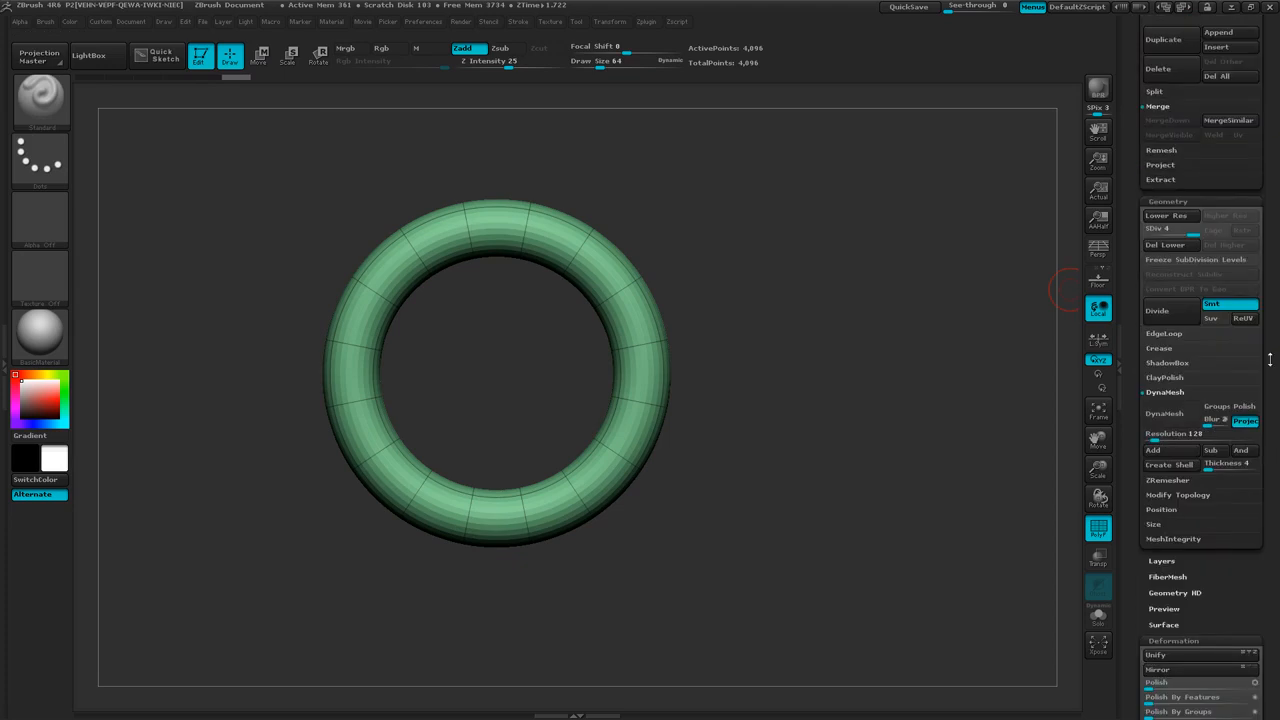
{"action": "left_click", "coordinate": [1168, 201]}
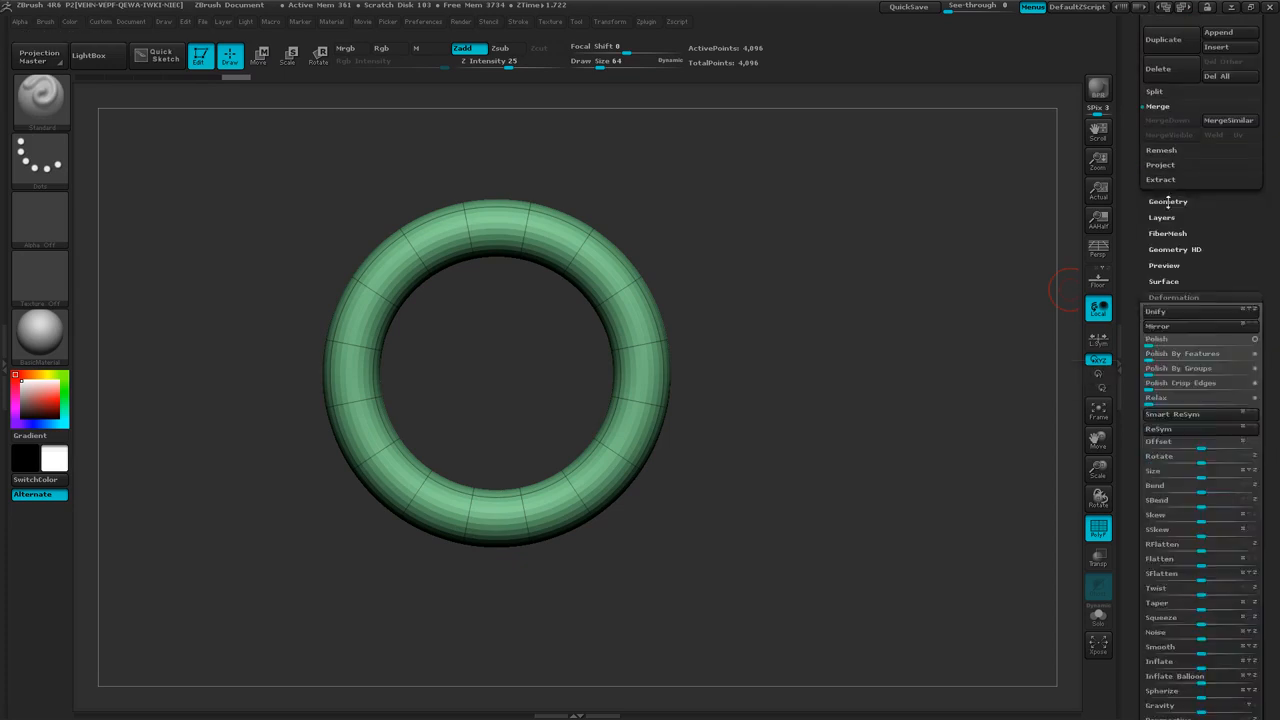
{"action": "left_click", "coordinate": [1168, 201]}
{"action": "left_click", "coordinate": [1165, 244]}
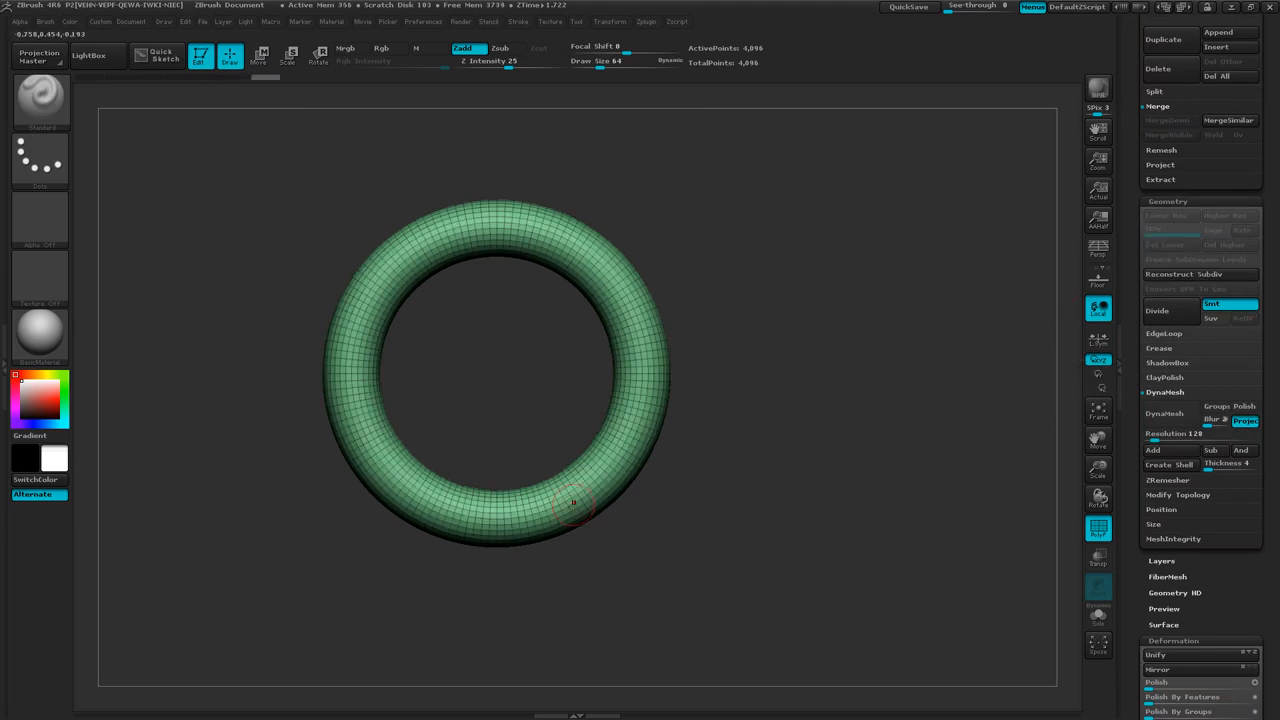
{"action": "mouse_move", "coordinate": [492, 585]}
{"action": "left_mouse_down", "text": "ctrl+shift"}
{"action": "mouse_move", "coordinate": [486, 447]}
{"action": "mouse_move", "coordinate": [500, 325]}
{"action": "mouse_move", "coordinate": [488, 157]}
{"action": "left_mouse_up", "text": "ctrl+shift"}
{"action": "mouse_move", "coordinate": [686, 403]}
{"action": "left_mouse_down"}
{"action": "mouse_move", "coordinate": [724, 409]}
{"action": "mouse_move", "coordinate": [694, 430]}
{"action": "left_mouse_up"}
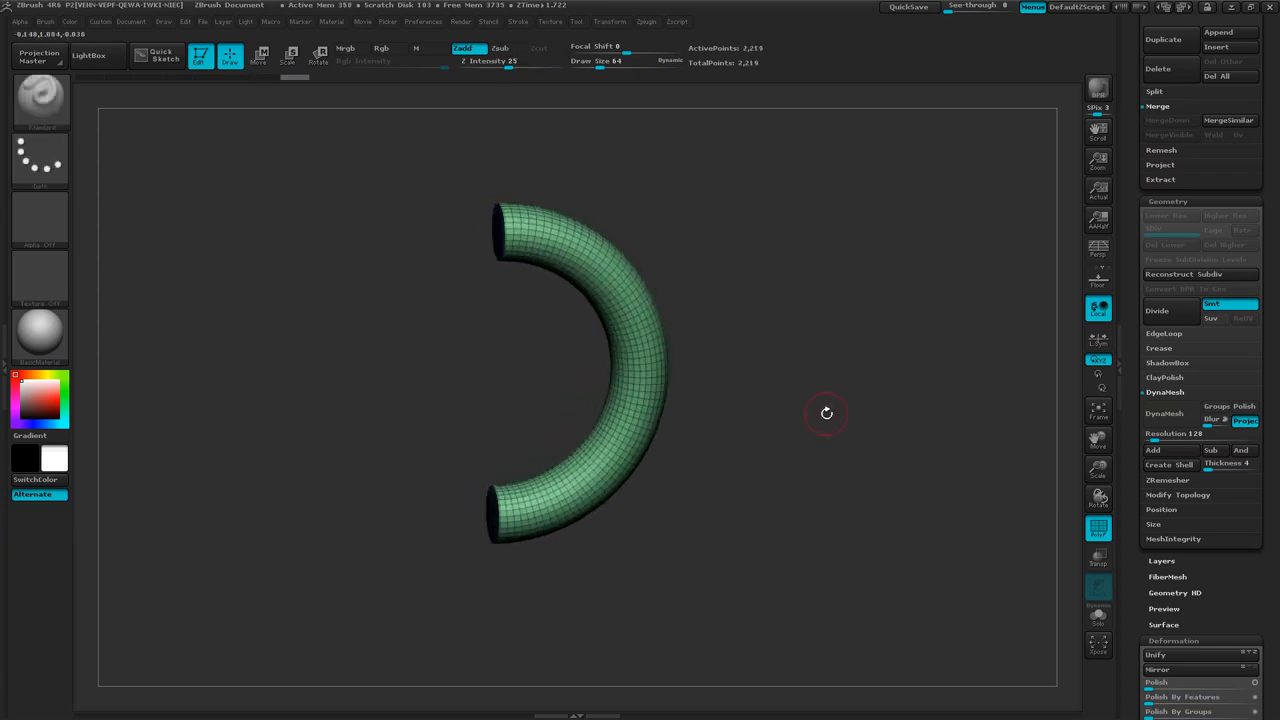
Step: Rename the half-ring subtool as Handle
{"action": "scroll", "coordinate": [1275, 286], "scroll_direction": "up", "scroll_amount": 10}
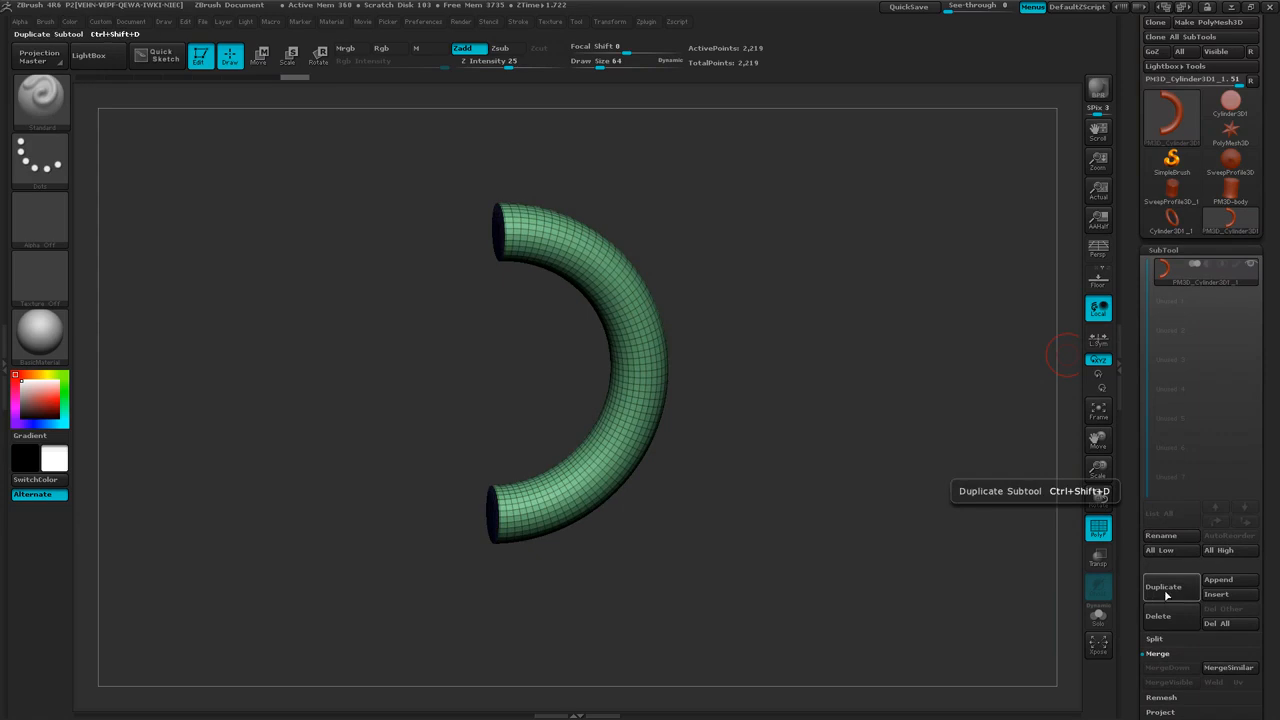
{"action": "left_click", "coordinate": [1170, 537]}
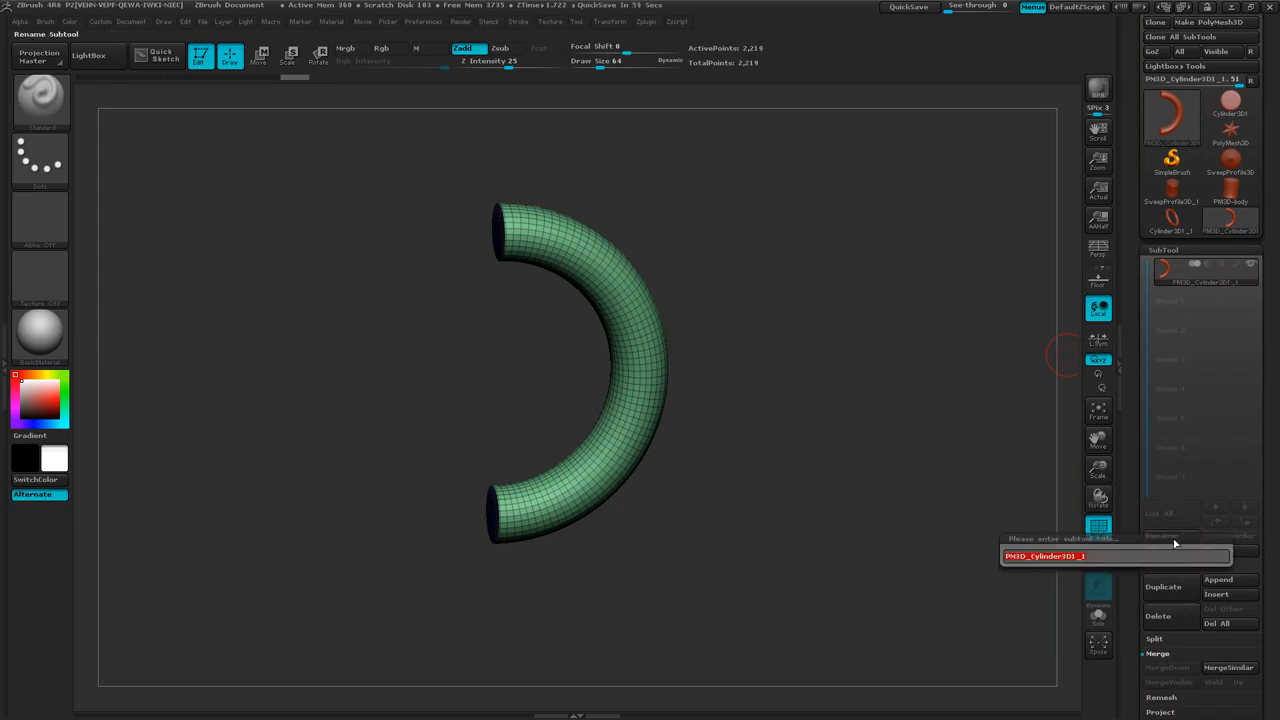
{"action": "type", "text": "handle"}
{"action": "key", "text": "Return"}
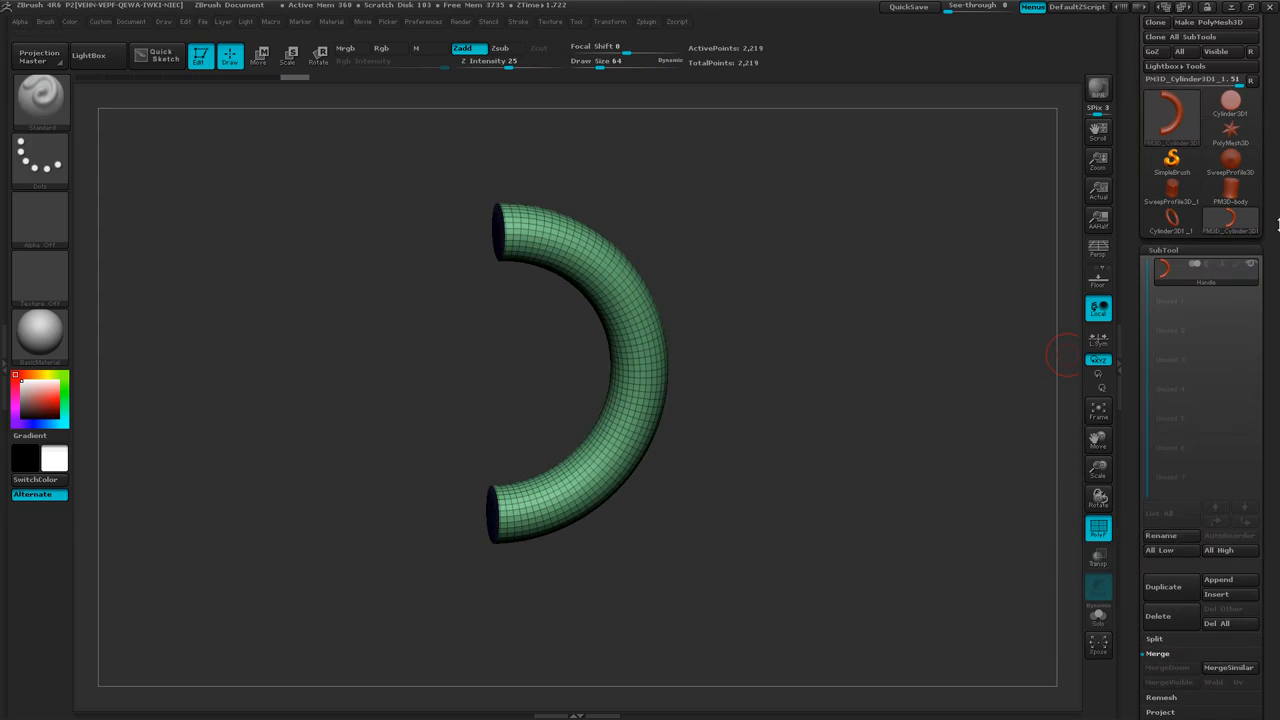
Step: Switch to the PM3D-body cup tool and append the Handle mesh to it as a subtool
{"action": "left_click", "coordinate": [1231, 190]}
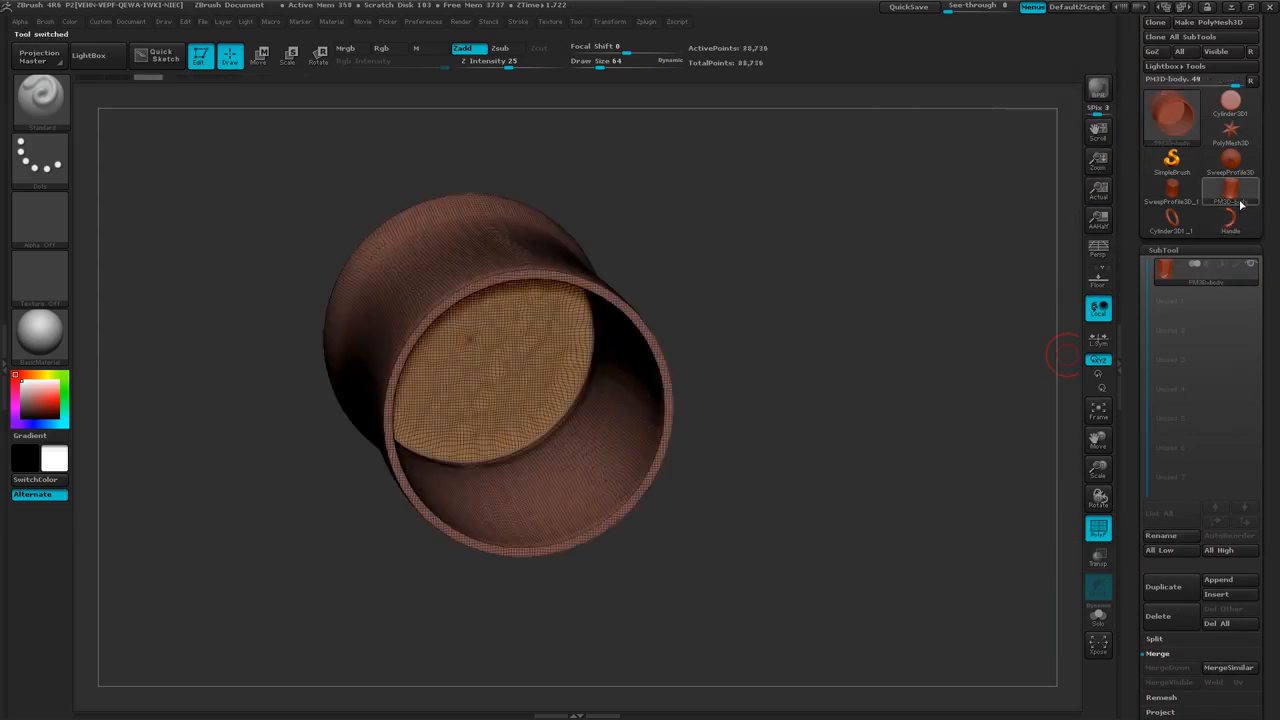
{"action": "left_click_drag", "start_coordinate": [916, 421], "coordinate": [935, 291]}
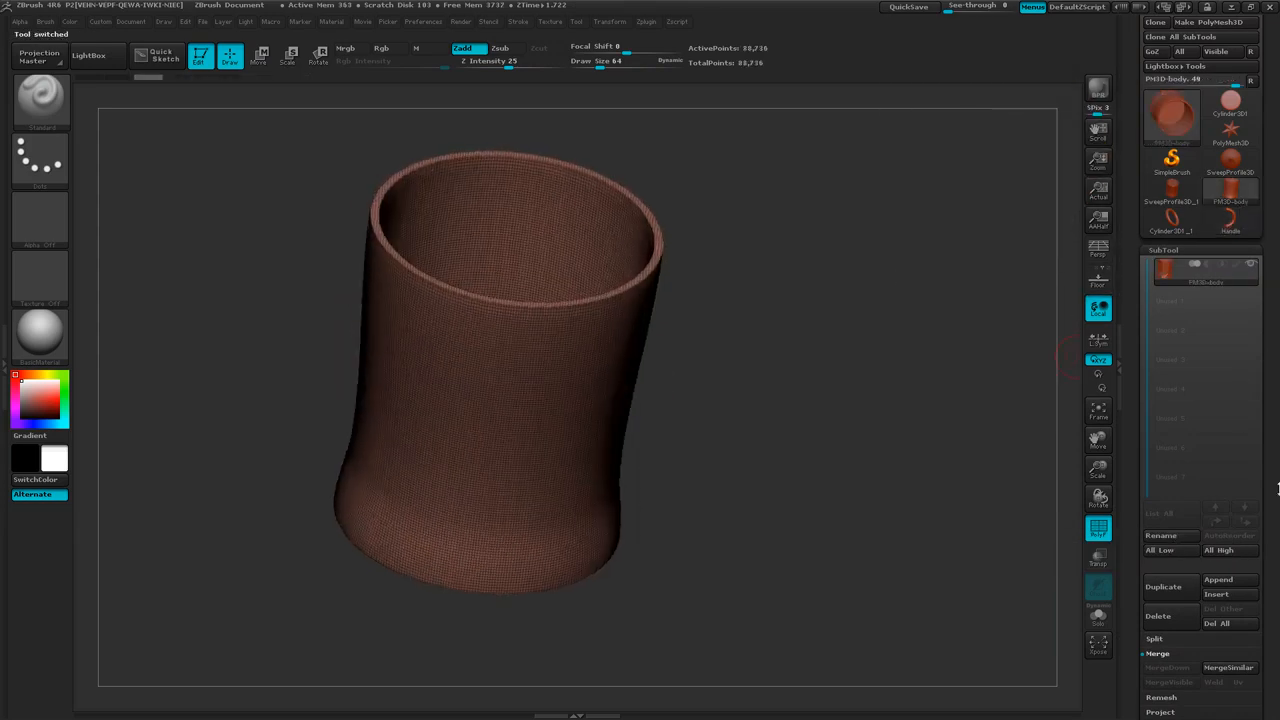
{"action": "left_click_drag", "start_coordinate": [1271, 497], "coordinate": [1258, 355]}
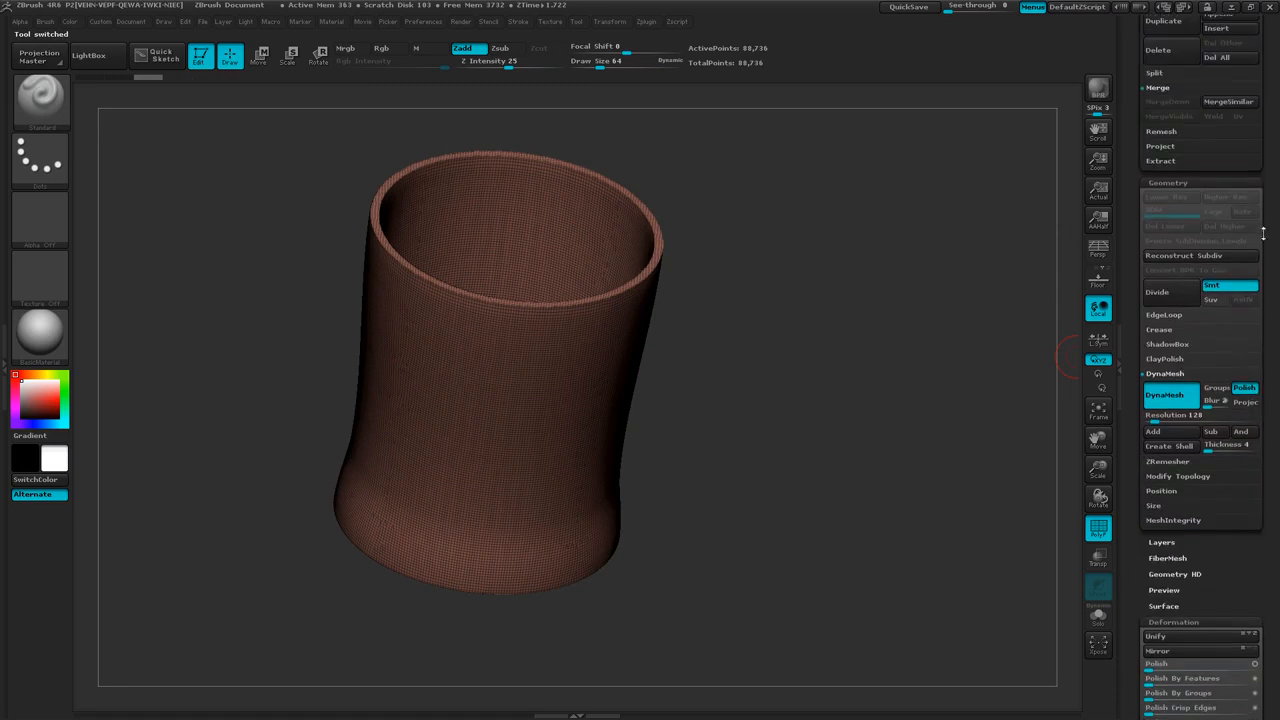
{"action": "left_click_drag", "start_coordinate": [1270, 222], "coordinate": [1273, 348]}
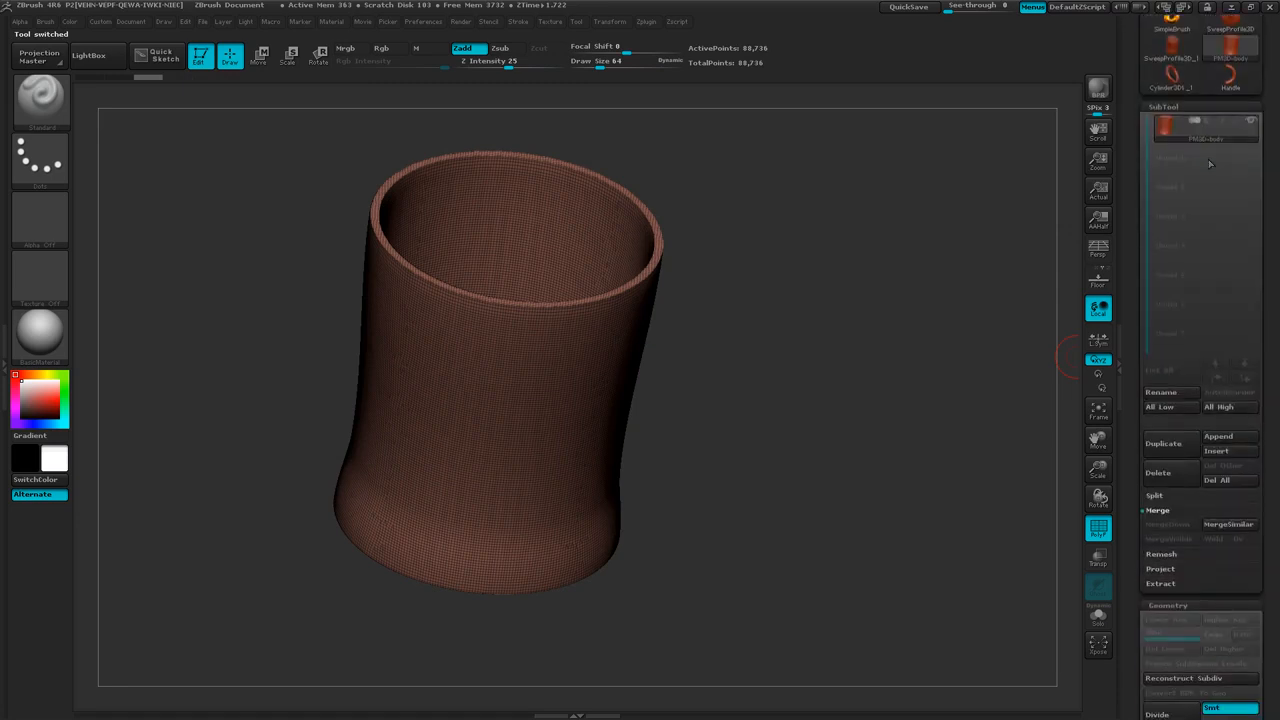
{"action": "left_click", "coordinate": [1220, 437]}
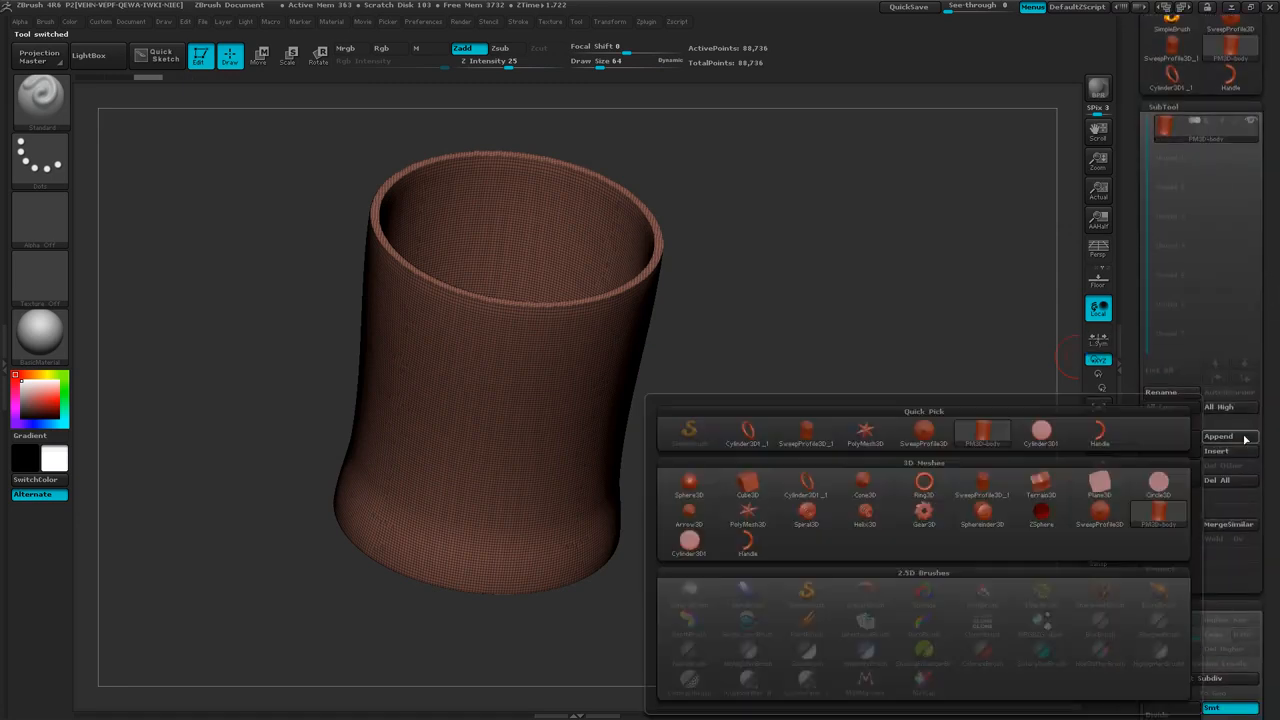
{"action": "left_click", "coordinate": [752, 546]}
Step: In a straight-on view, lay a horizontal Transpose line from the half-ring's centre out past the cup's right side
{"action": "left_click_drag", "start_coordinate": [741, 465], "coordinate": [707, 438]}
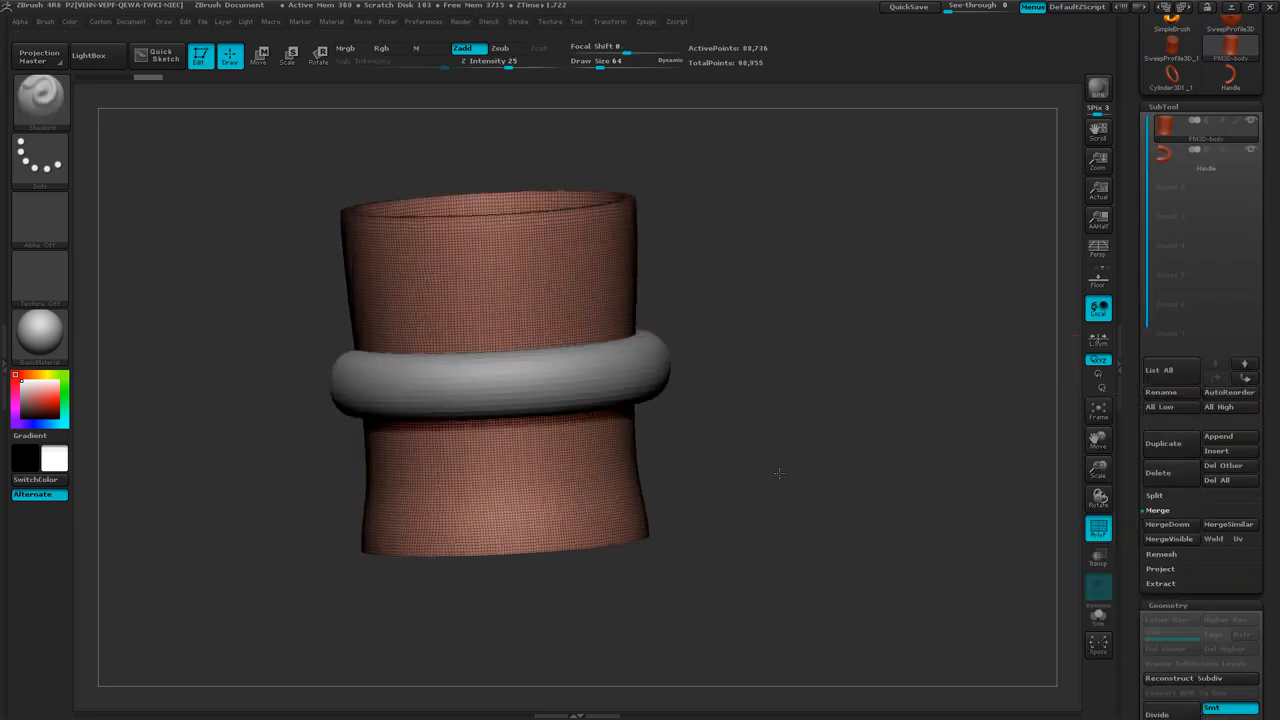
{"action": "left_click_drag", "start_coordinate": [775, 430], "coordinate": [760, 468]}
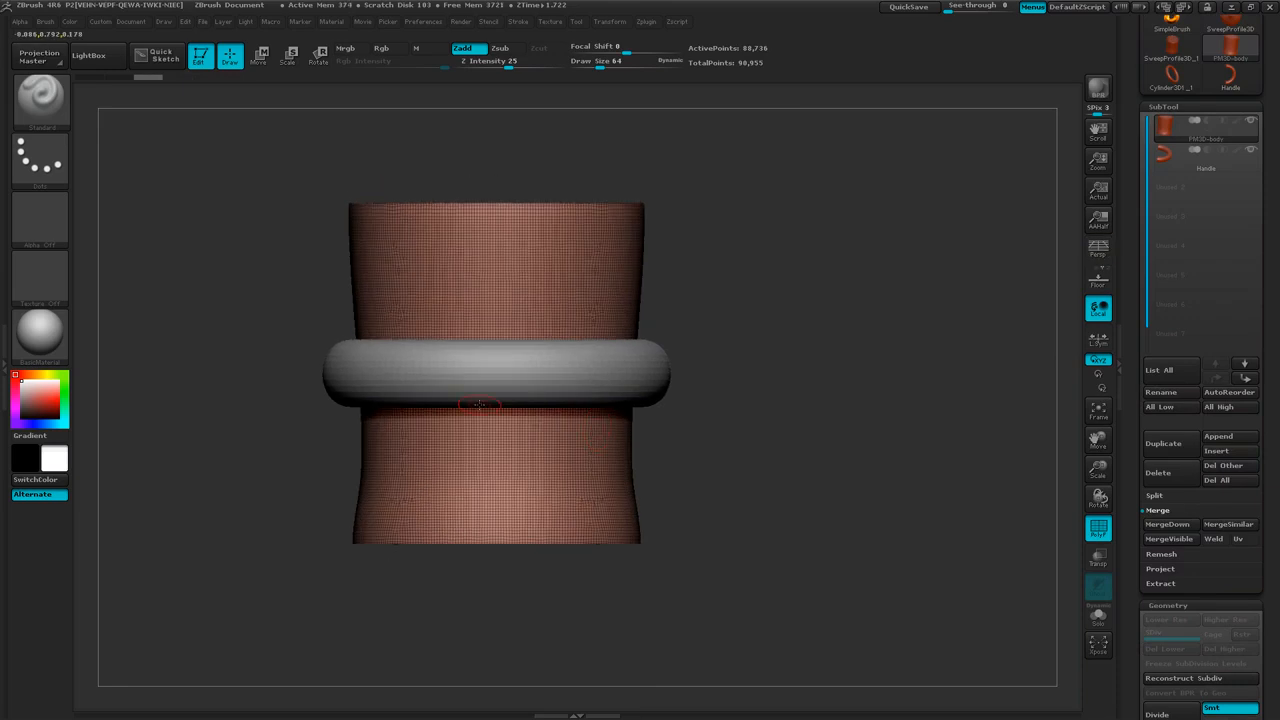
{"action": "key", "text": "w"}
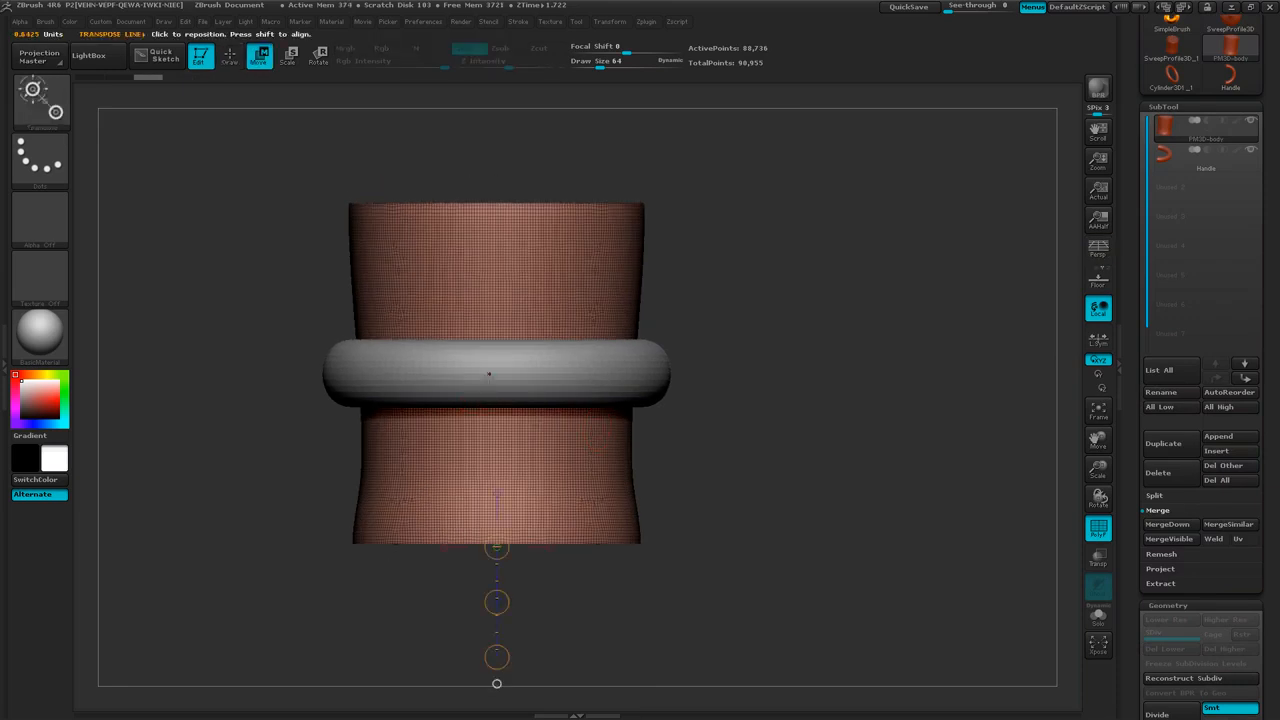
{"action": "left_click_drag", "start_coordinate": [489, 374], "coordinate": [743, 374]}
{"action": "left_click_drag", "start_coordinate": [821, 374], "coordinate": [824, 374]}
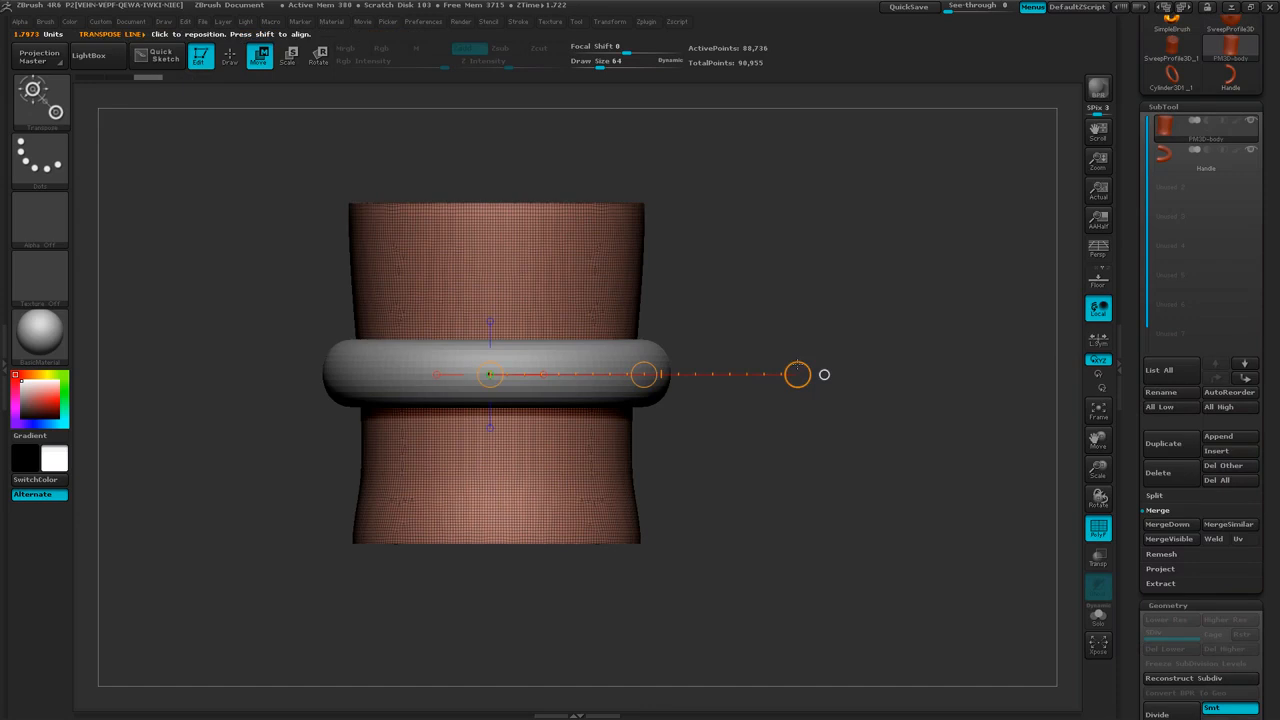
Step: Switch to Transpose Rotate, undo the trial rotation of the cup body, and make the Handle subtool active
{"action": "key", "text": "r"}
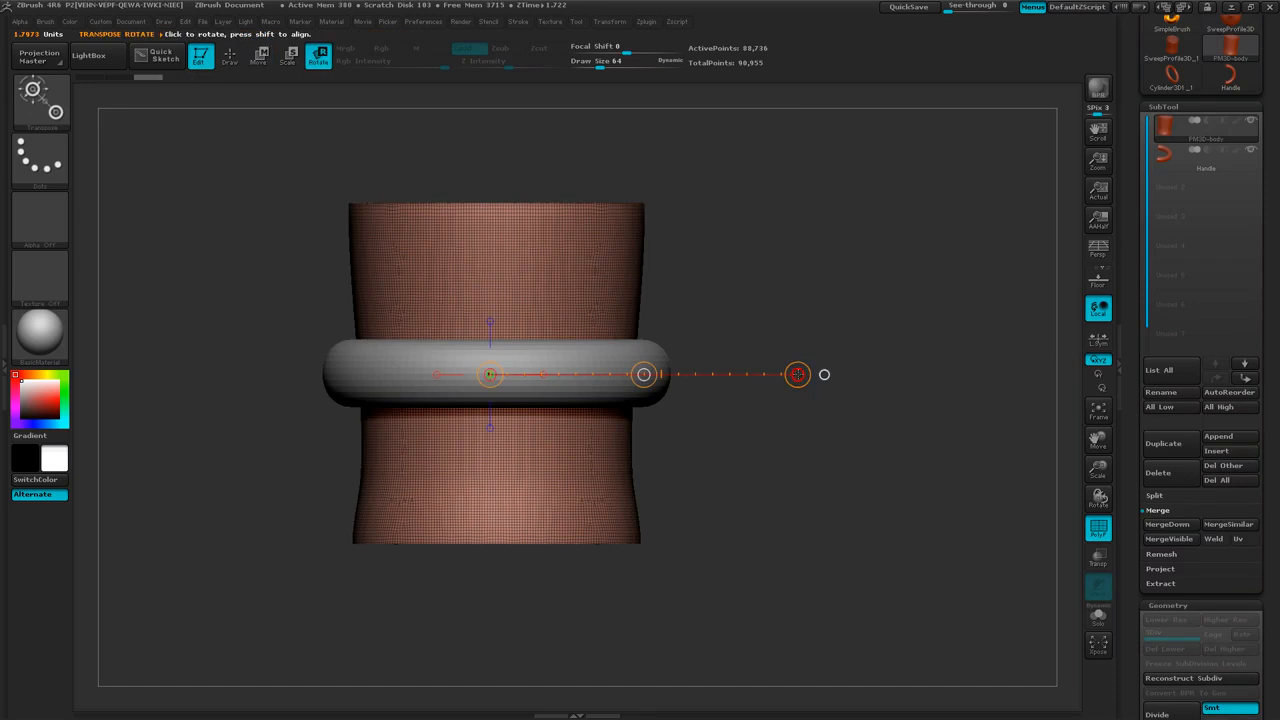
{"action": "left_click_drag", "start_coordinate": [797, 374], "coordinate": [797, 390]}
{"action": "key", "text": "ctrl+z"}
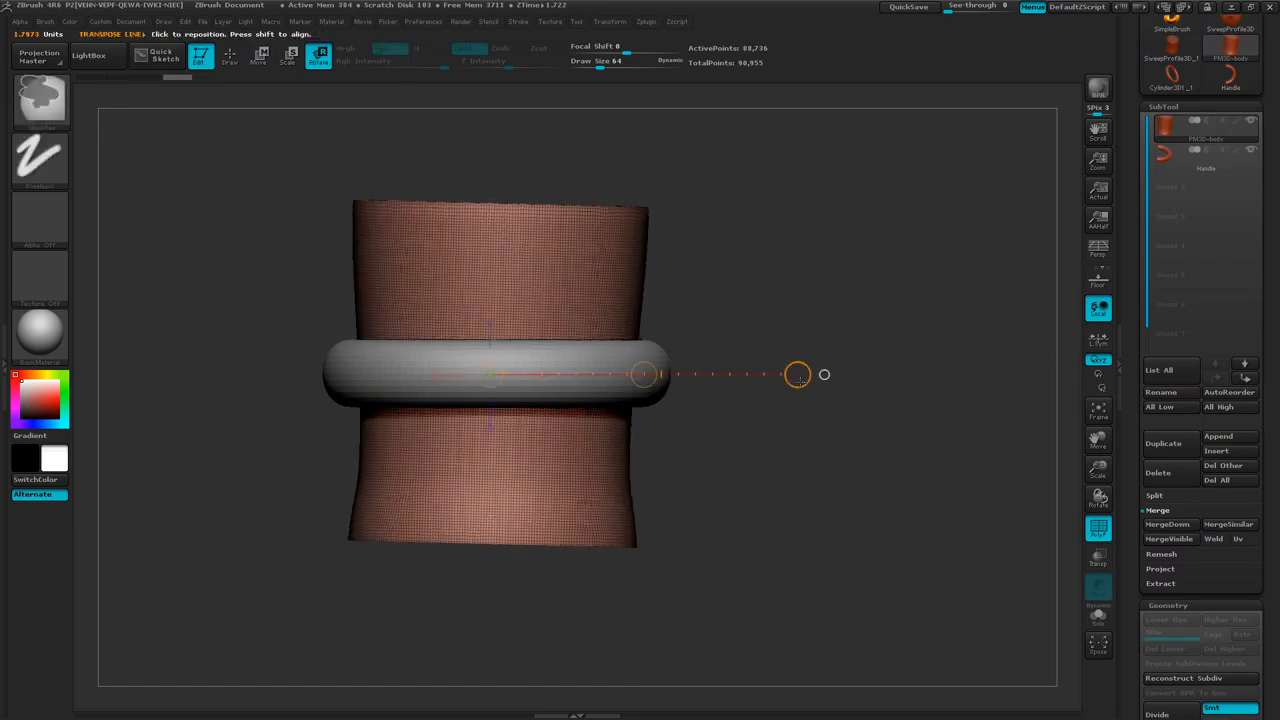
{"action": "left_click", "coordinate": [1208, 166]}
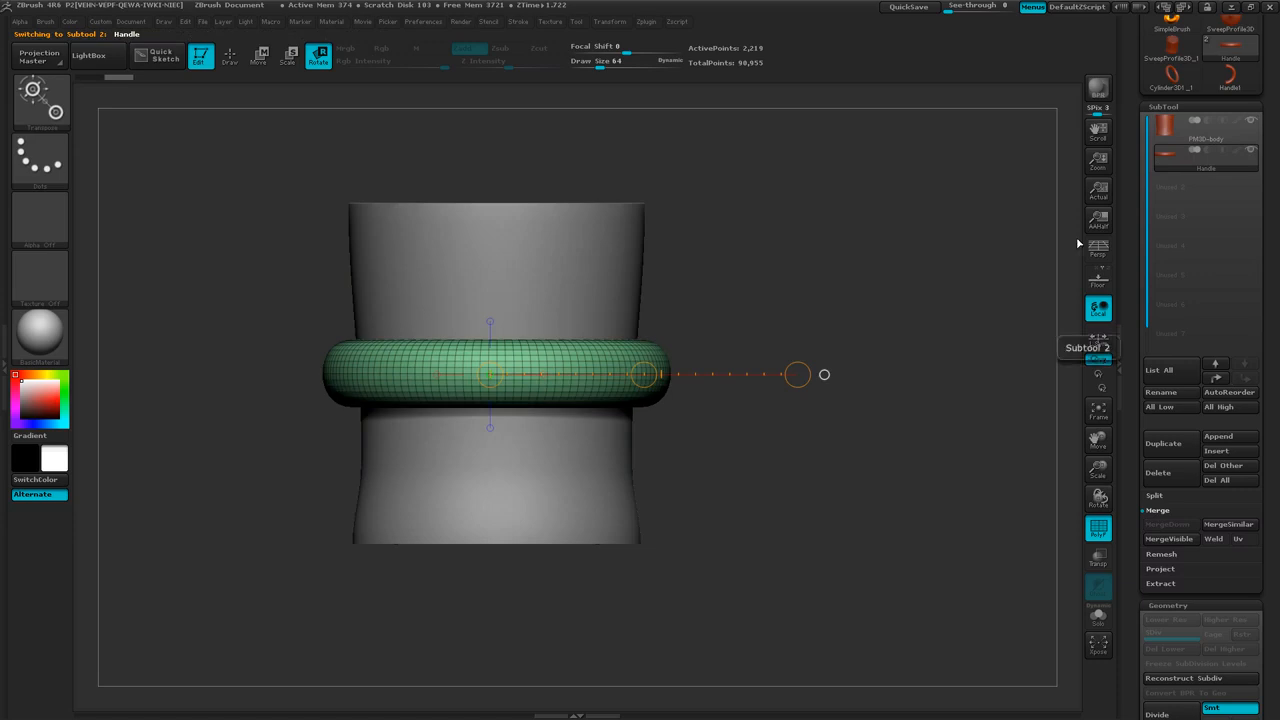
Step: Rotate the handle with Transpose Rotate so the half ring stands upright, and undo the extra trial rotation
{"action": "left_click_drag", "start_coordinate": [797, 374], "coordinate": [506, 596]}
{"action": "left_click_drag", "start_coordinate": [762, 347], "coordinate": [748, 376]}
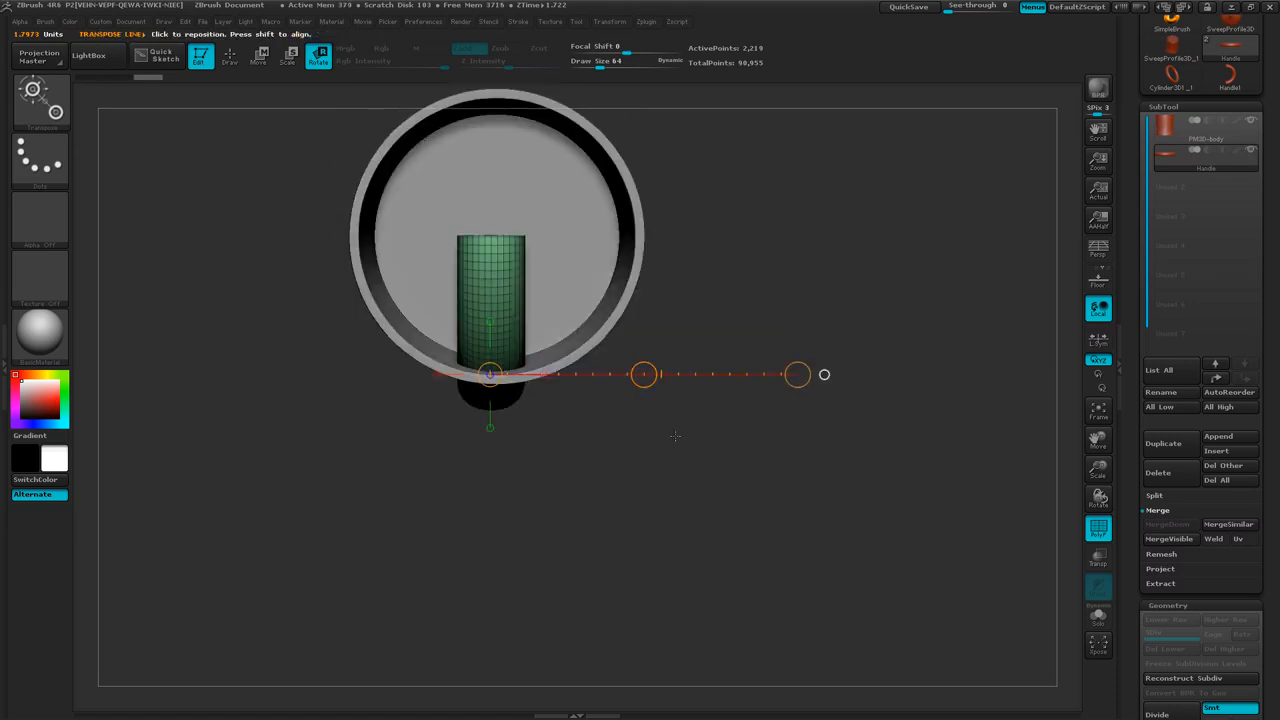
{"action": "left_click_drag", "start_coordinate": [643, 374], "coordinate": [728, 357]}
{"action": "key", "text": "ctrl+z"}
{"action": "key", "text": "w"}
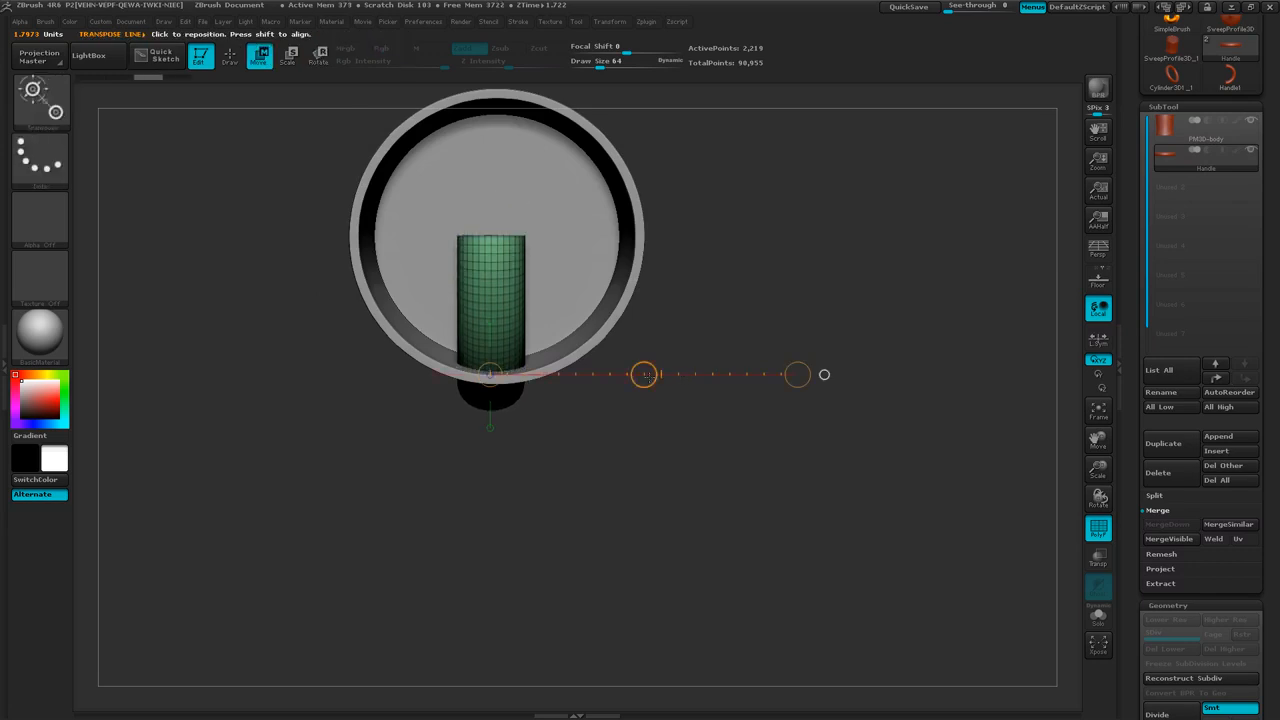
Step: Centre the upright handle on the cup's axis with Transpose Move, and move it out past the cup's wall
{"action": "left_click_drag", "start_coordinate": [645, 374], "coordinate": [653, 375]}
{"action": "left_click_drag", "start_coordinate": [674, 432], "coordinate": [690, 292]}
{"action": "left_click_drag", "start_coordinate": [772, 491], "coordinate": [910, 477]}
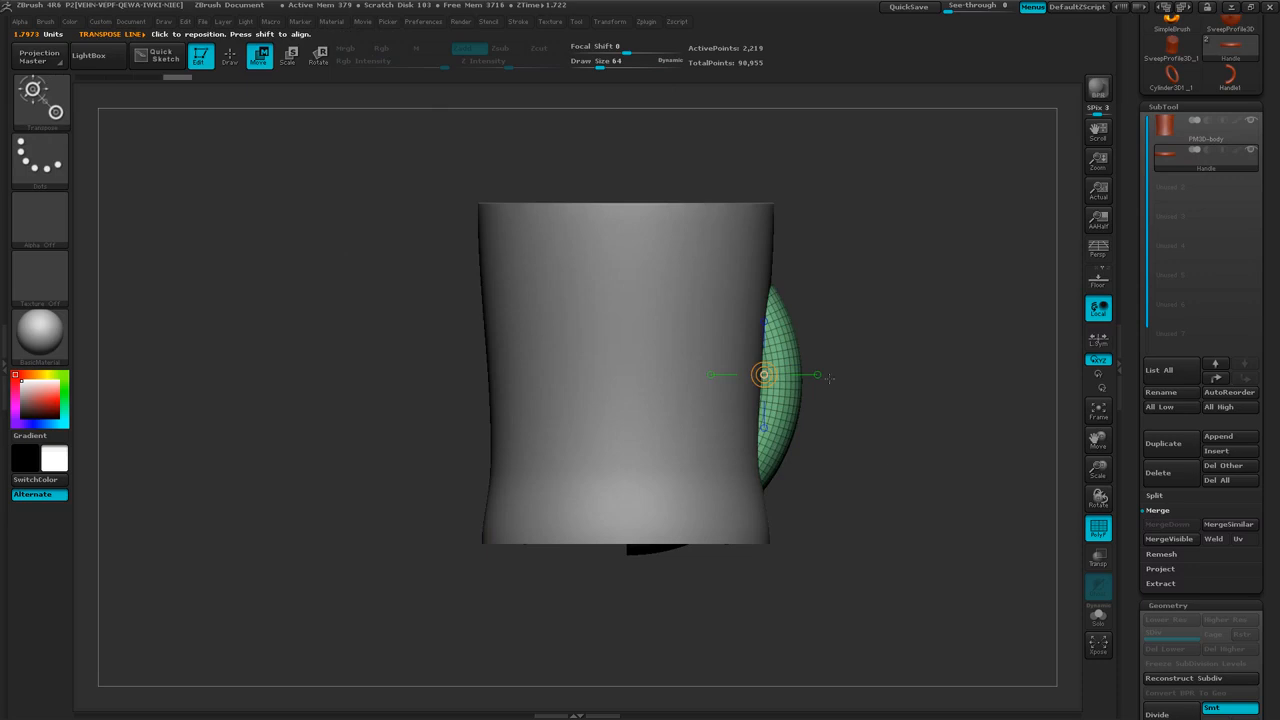
{"action": "left_click_drag", "start_coordinate": [817, 376], "coordinate": [1068, 375]}
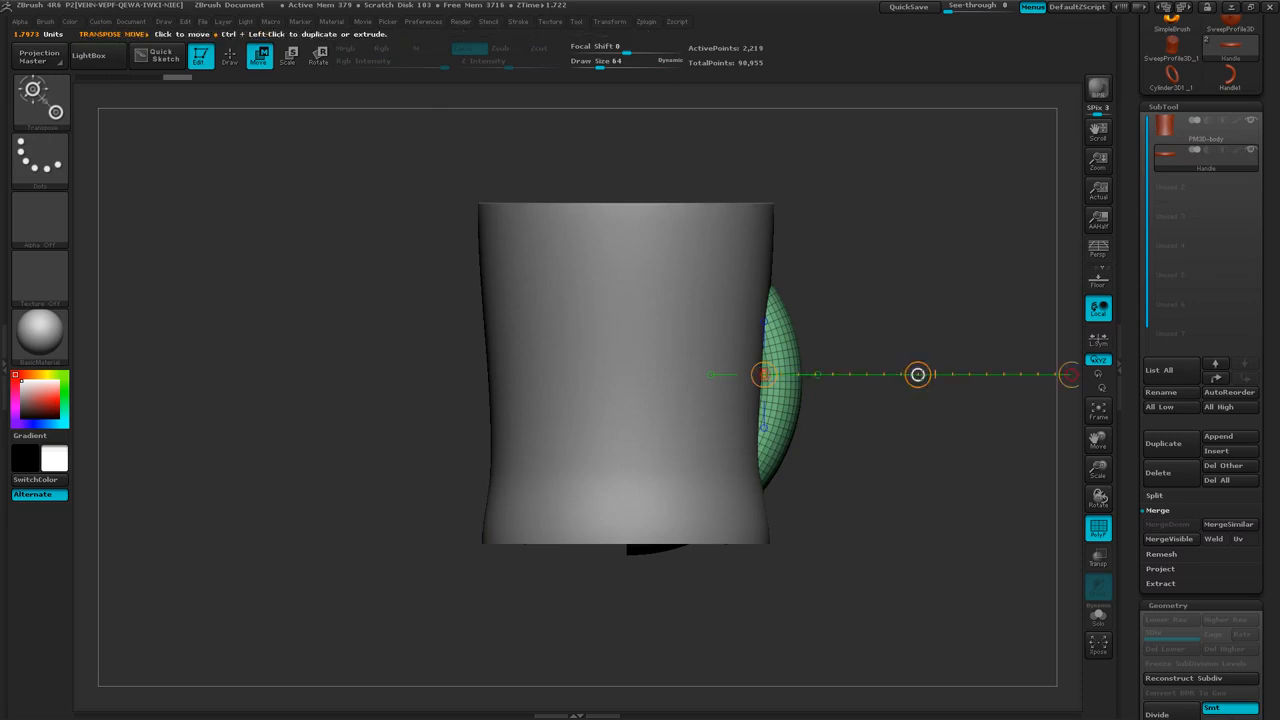
{"action": "left_click_drag", "start_coordinate": [918, 375], "coordinate": [1069, 373]}
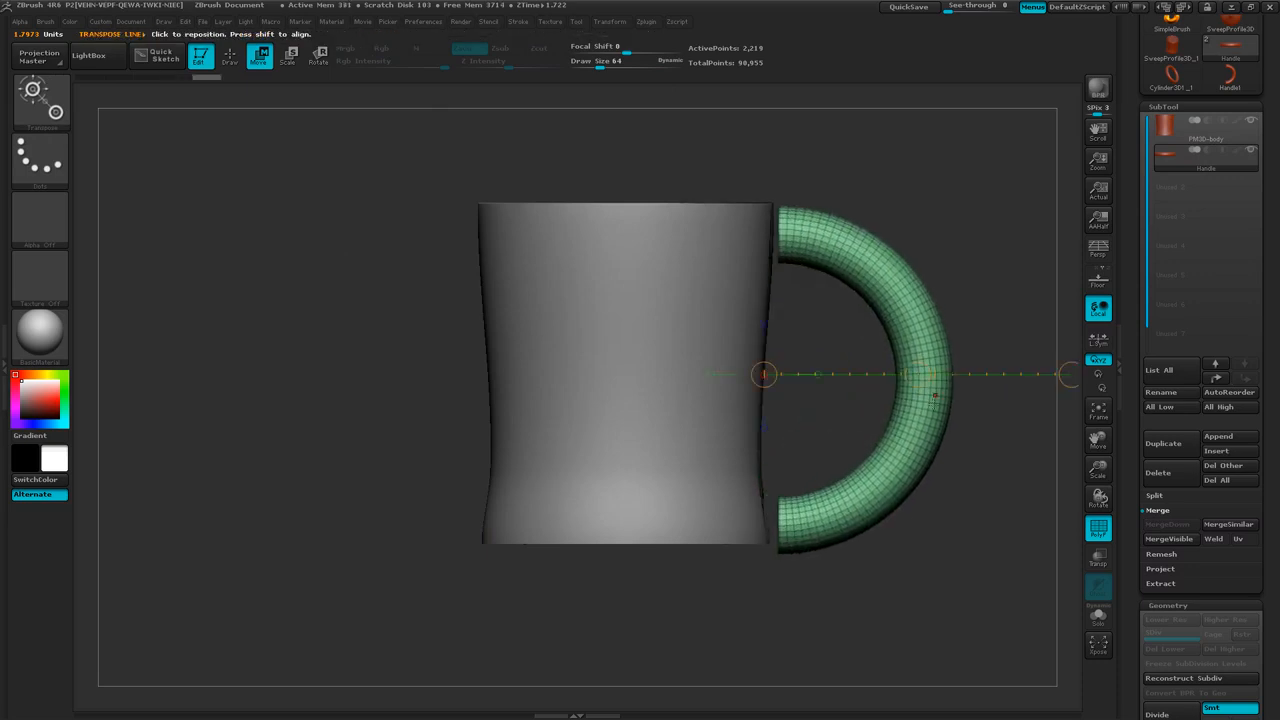
Step: Scale the handle down slightly and move it back against the cup's side wall
{"action": "right_click_drag", "start_coordinate": [977, 514], "coordinate": [934, 522], "text": "ctrl"}
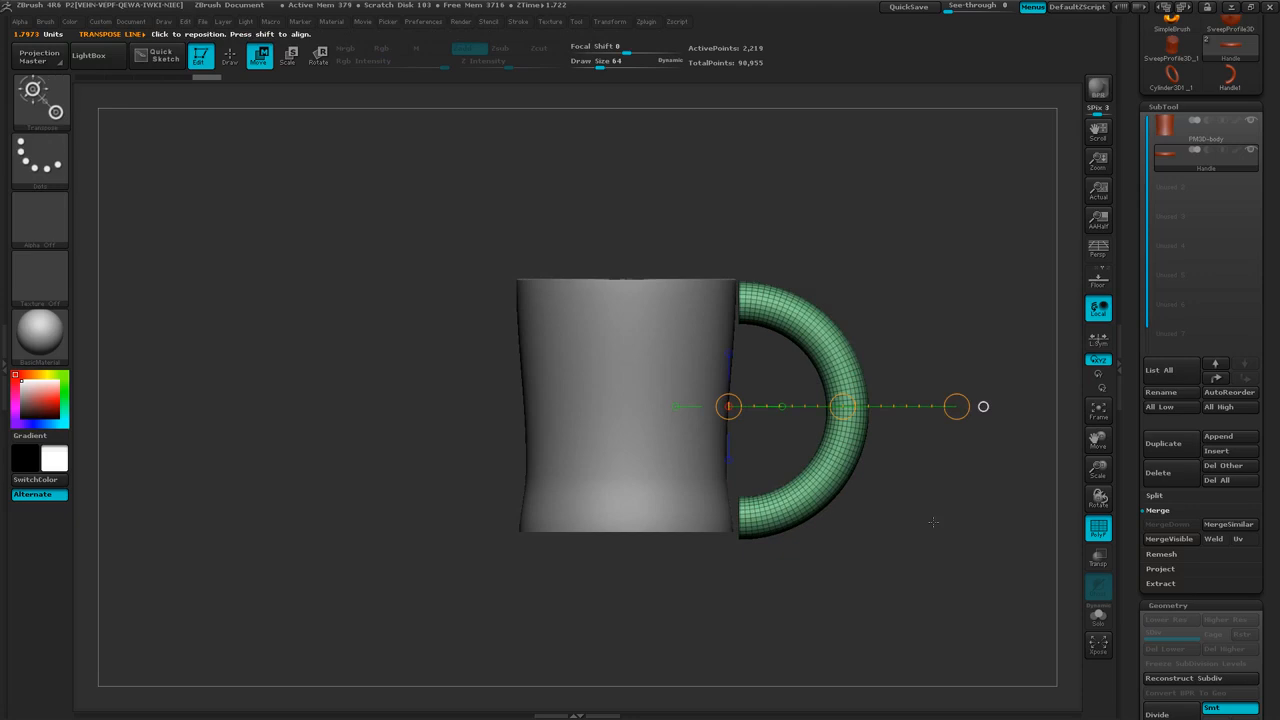
{"action": "key", "text": "e"}
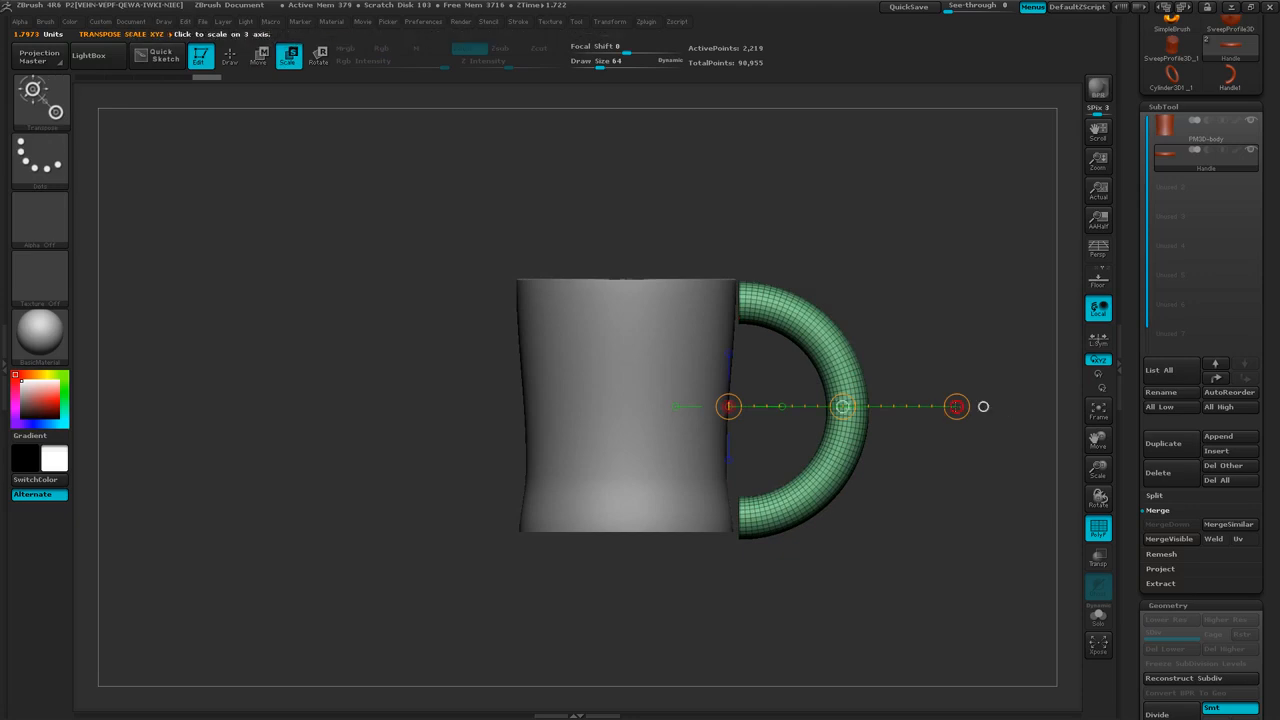
{"action": "left_click_drag", "start_coordinate": [957, 406], "coordinate": [835, 423]}
{"action": "left_click_drag", "start_coordinate": [896, 542], "coordinate": [811, 526]}
{"action": "right_click_drag", "start_coordinate": [846, 534], "coordinate": [943, 517], "text": "ctrl"}
{"action": "key", "text": "w"}
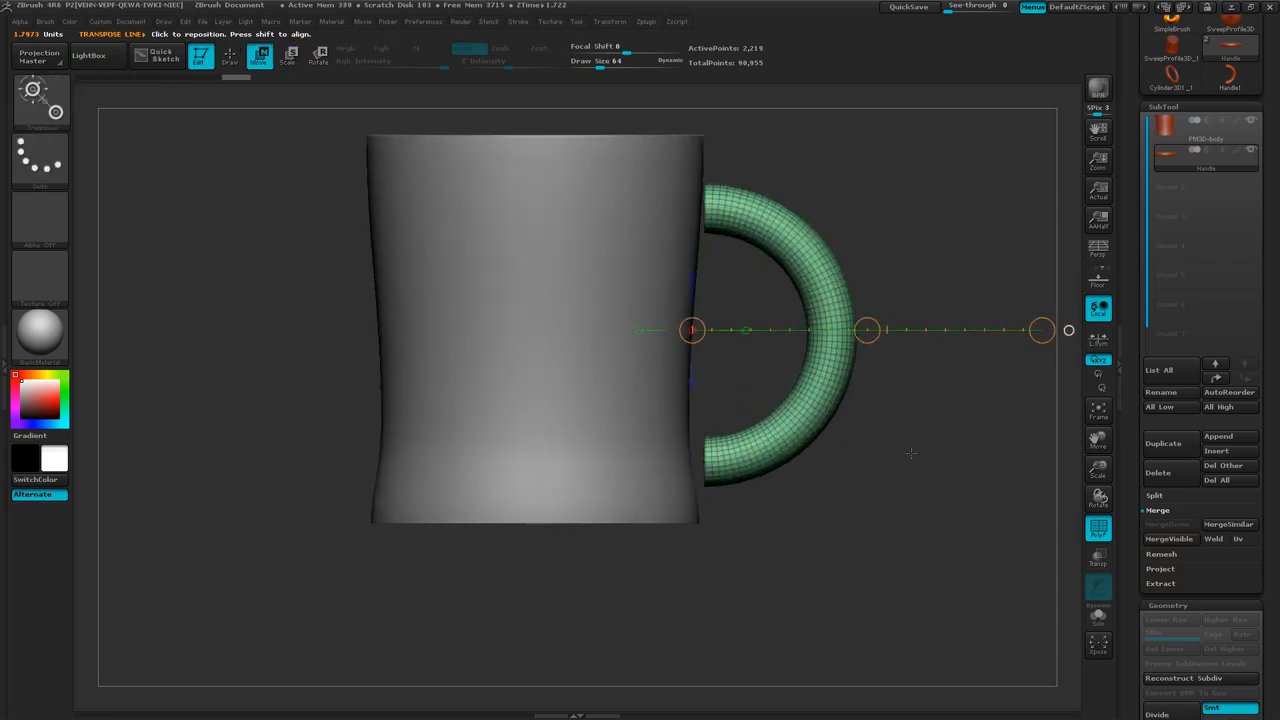
{"action": "left_click_drag", "start_coordinate": [866, 330], "coordinate": [857, 316]}
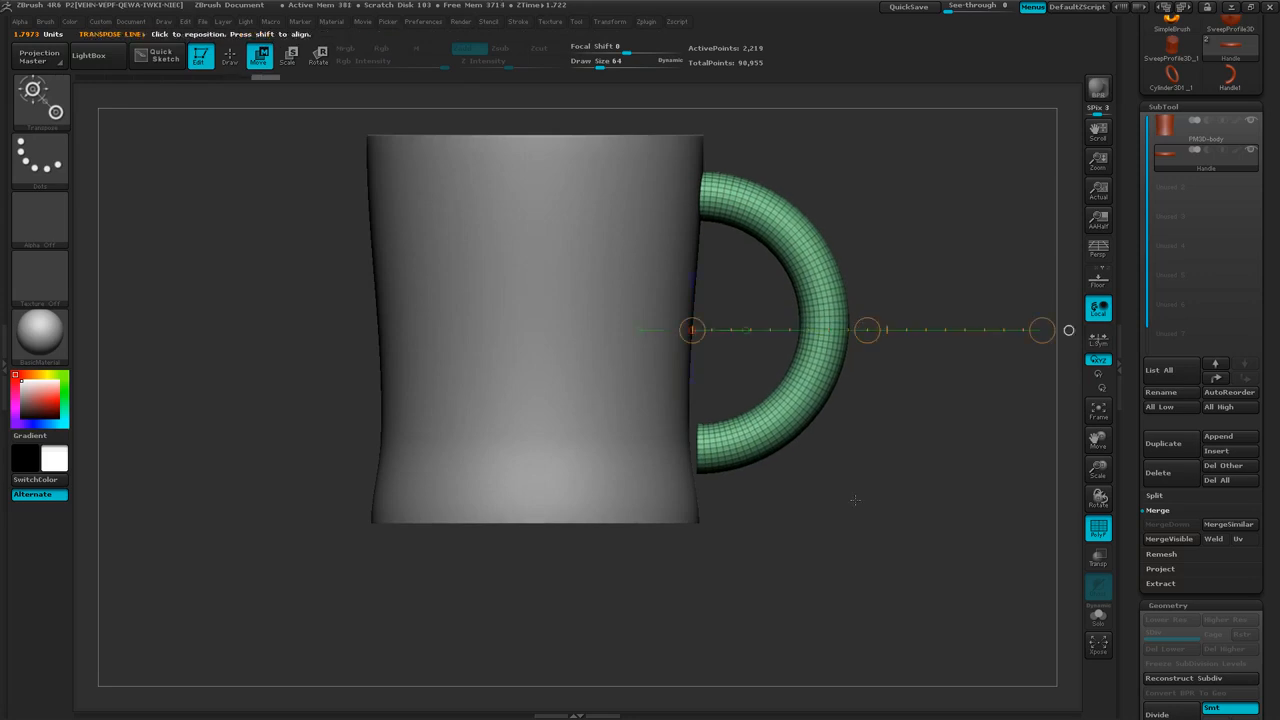
Step: With the Move brush at draw size 539, pull the handle's lower end into the cup wall and nudge its outer curve upward
{"action": "key", "text": "q"}
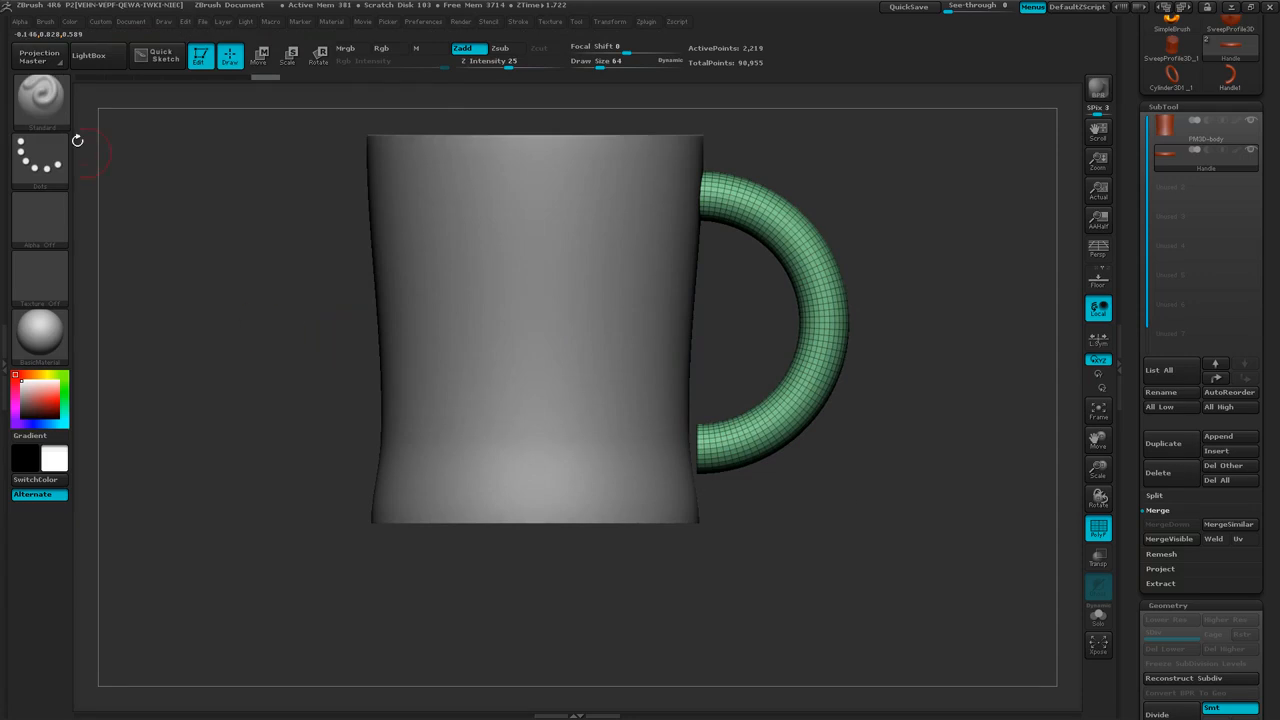
{"action": "left_click", "coordinate": [58, 110]}
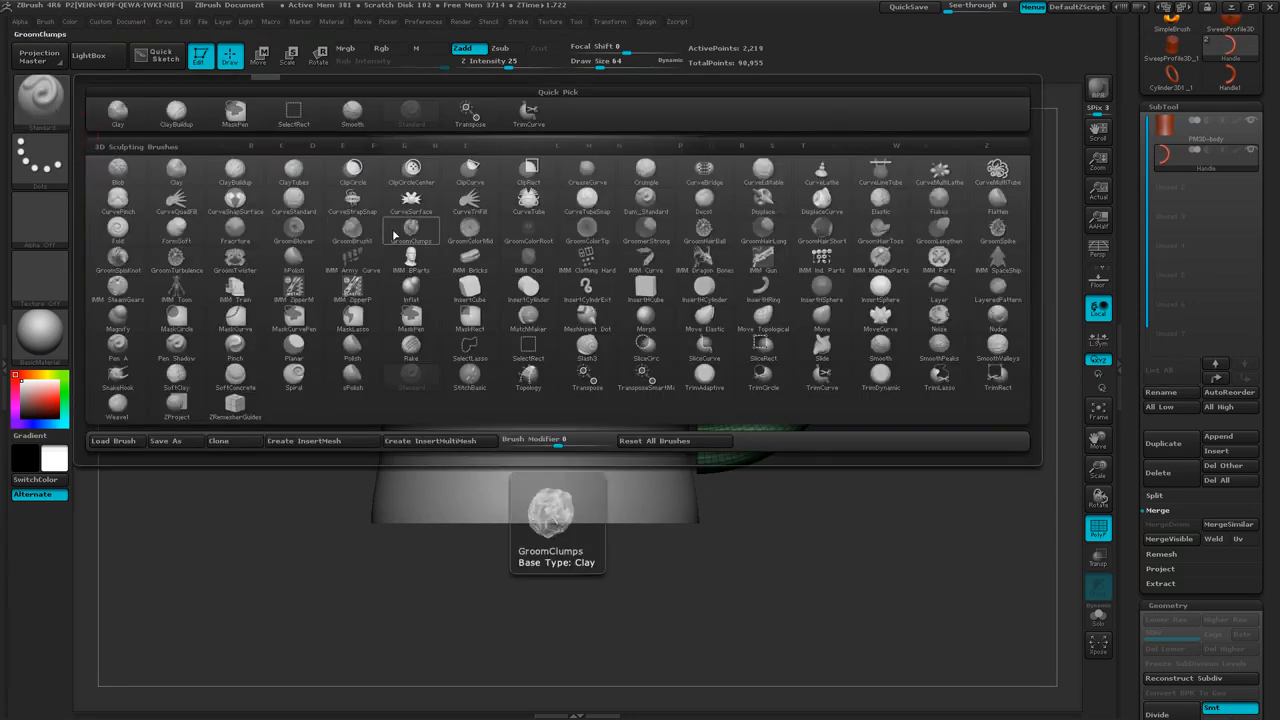
{"action": "key", "text": "m"}
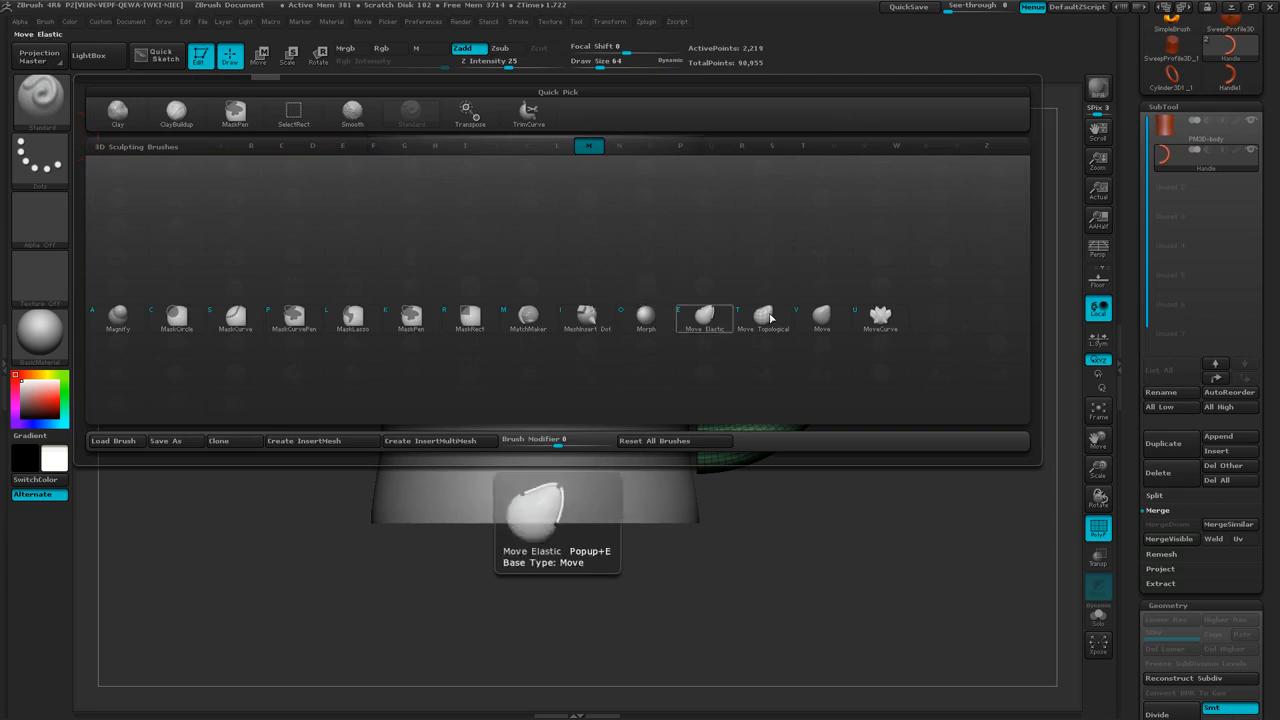
{"action": "left_click", "coordinate": [822, 318]}
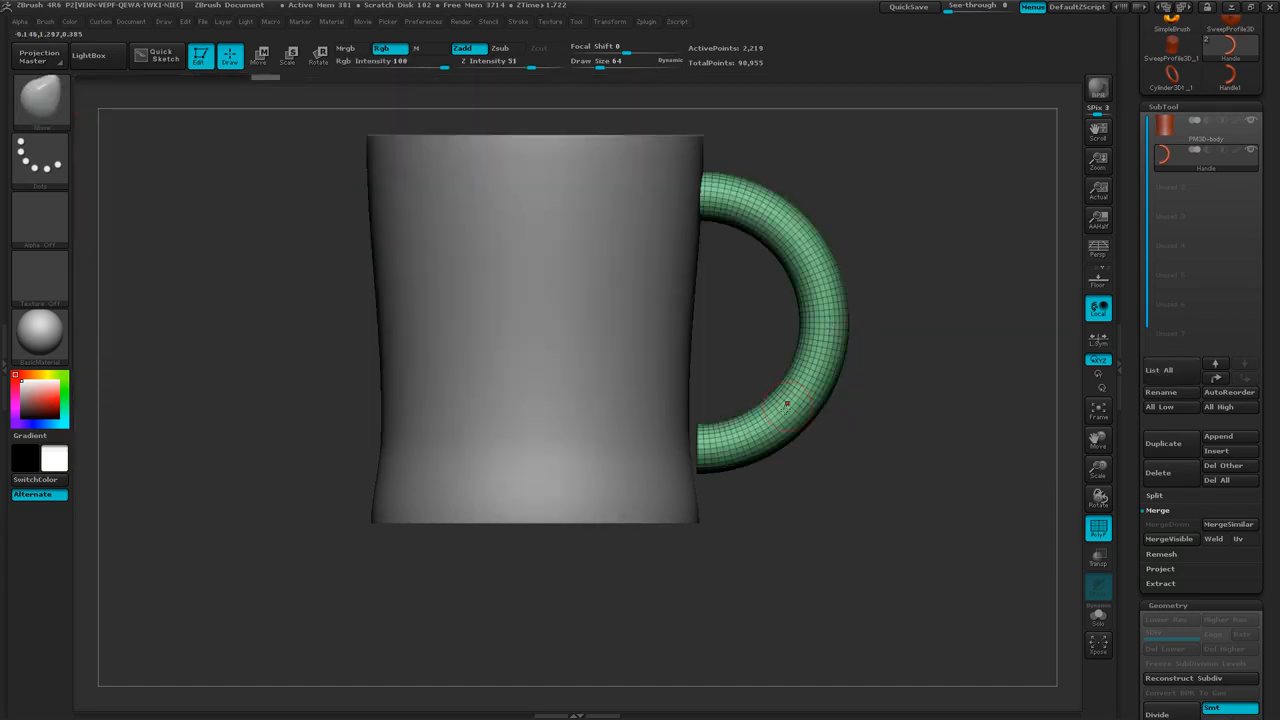
{"action": "left_click_drag", "start_coordinate": [746, 443], "coordinate": [797, 436]}
{"action": "left_click_drag", "start_coordinate": [712, 440], "coordinate": [686, 432]}
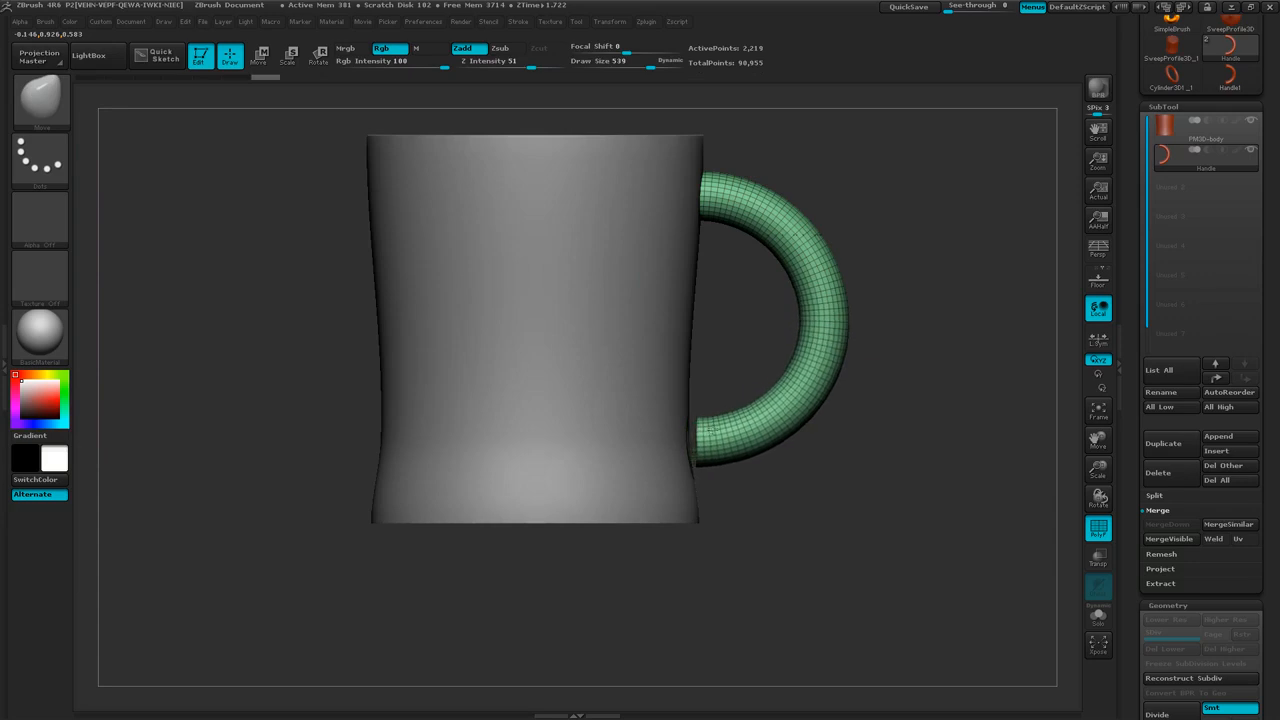
{"action": "mouse_move", "coordinate": [858, 470]}
{"action": "left_mouse_down"}
{"action": "mouse_move", "coordinate": [862, 640]}
{"action": "mouse_move", "coordinate": [858, 495]}
{"action": "mouse_move", "coordinate": [833, 508]}
{"action": "left_mouse_up"}
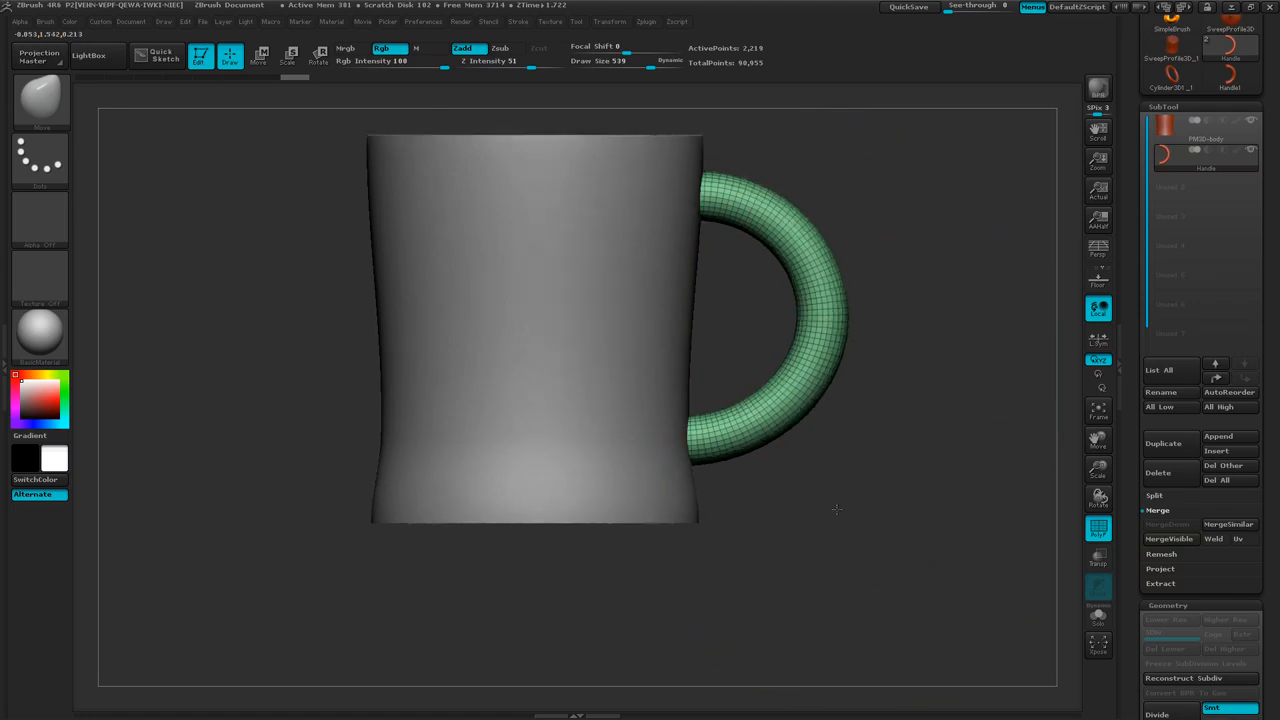
{"action": "mouse_move", "coordinate": [816, 322]}
{"action": "left_mouse_down"}
{"action": "mouse_move", "coordinate": [794, 319]}
{"action": "mouse_move", "coordinate": [807, 287]}
{"action": "left_mouse_up"}
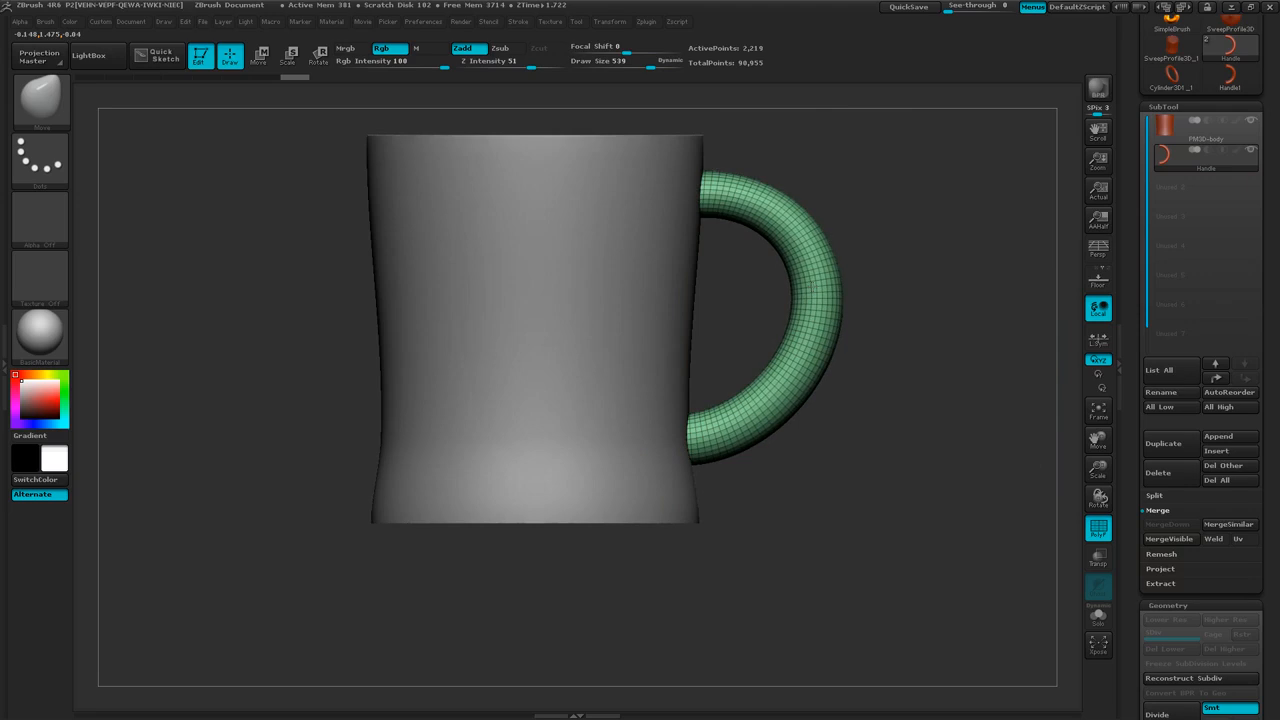
{"action": "left_click_drag", "start_coordinate": [847, 479], "coordinate": [968, 455]}
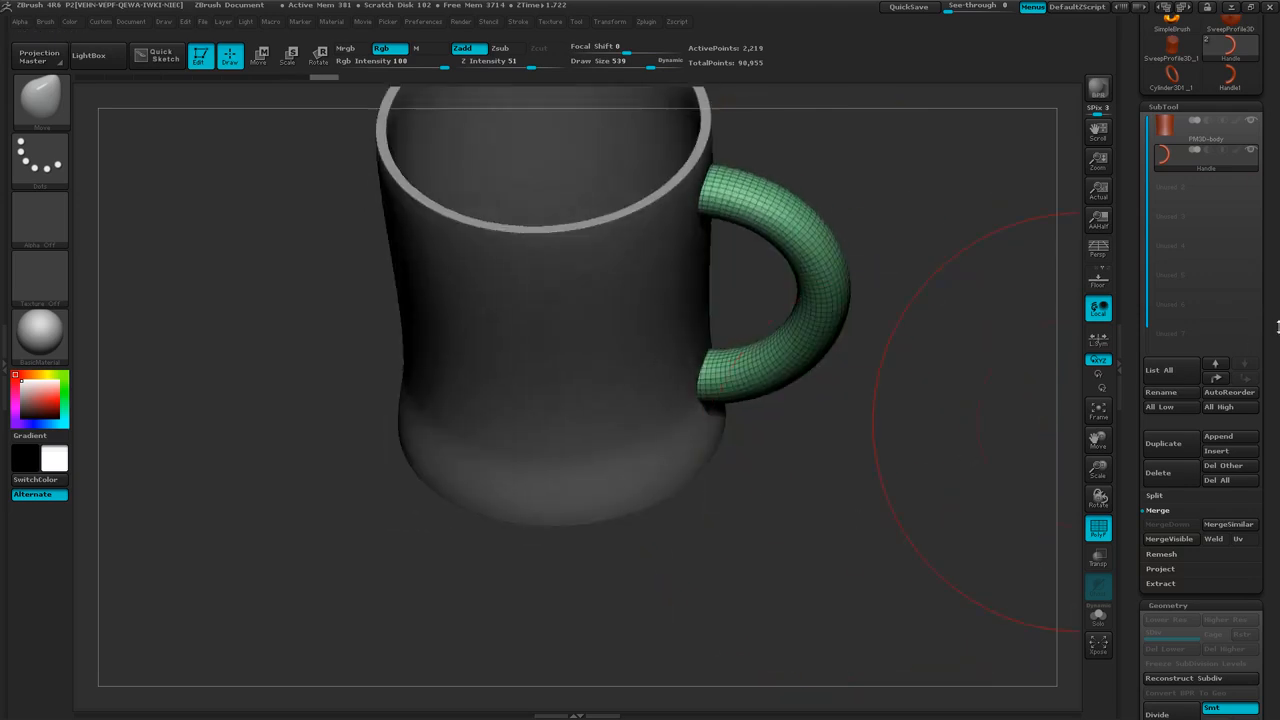
Step: Merge the Handle subtool down into PM3D-body and re-DynaMesh the combined mug
{"action": "left_click", "coordinate": [1193, 136]}
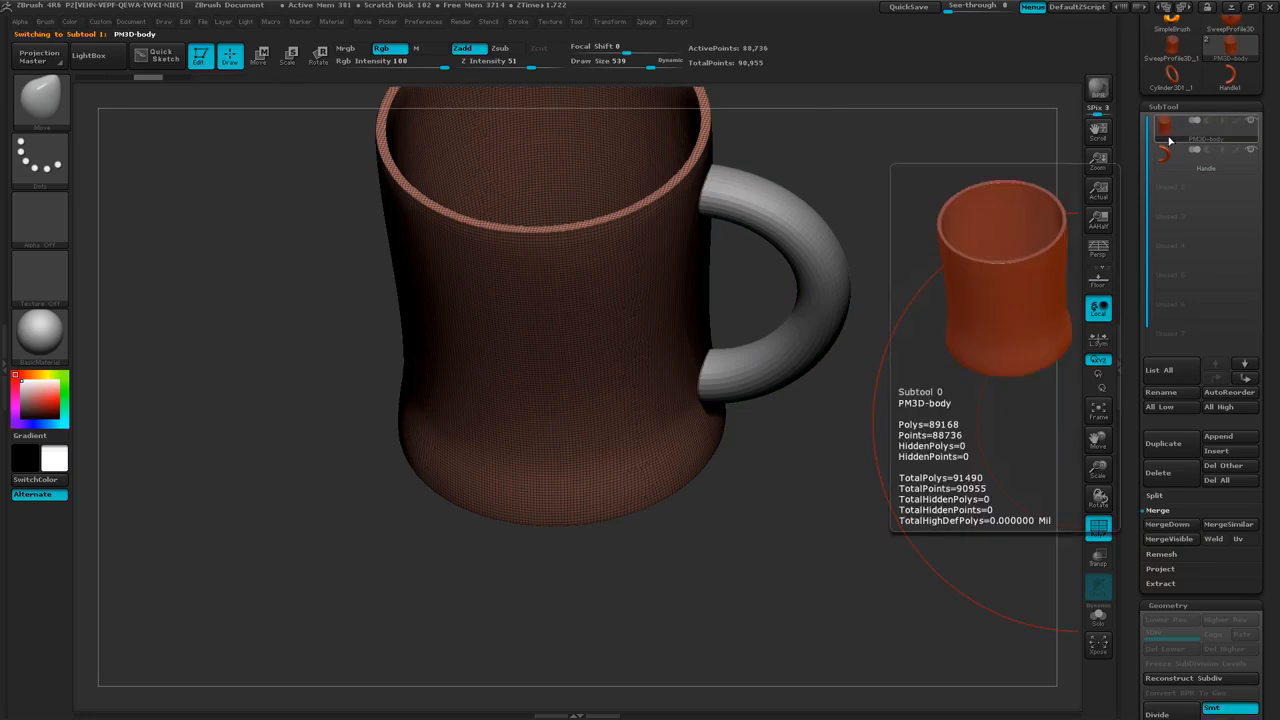
{"action": "left_click", "coordinate": [1188, 527]}
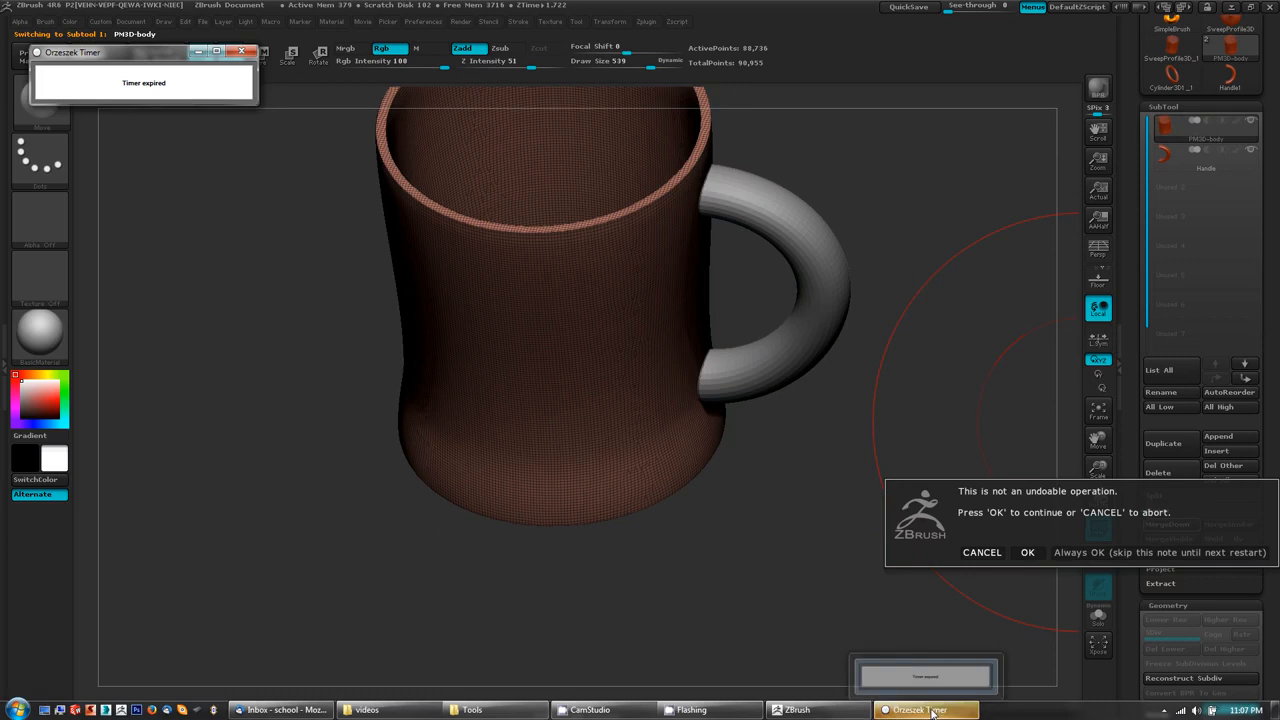
{"action": "left_click", "coordinate": [1028, 552]}
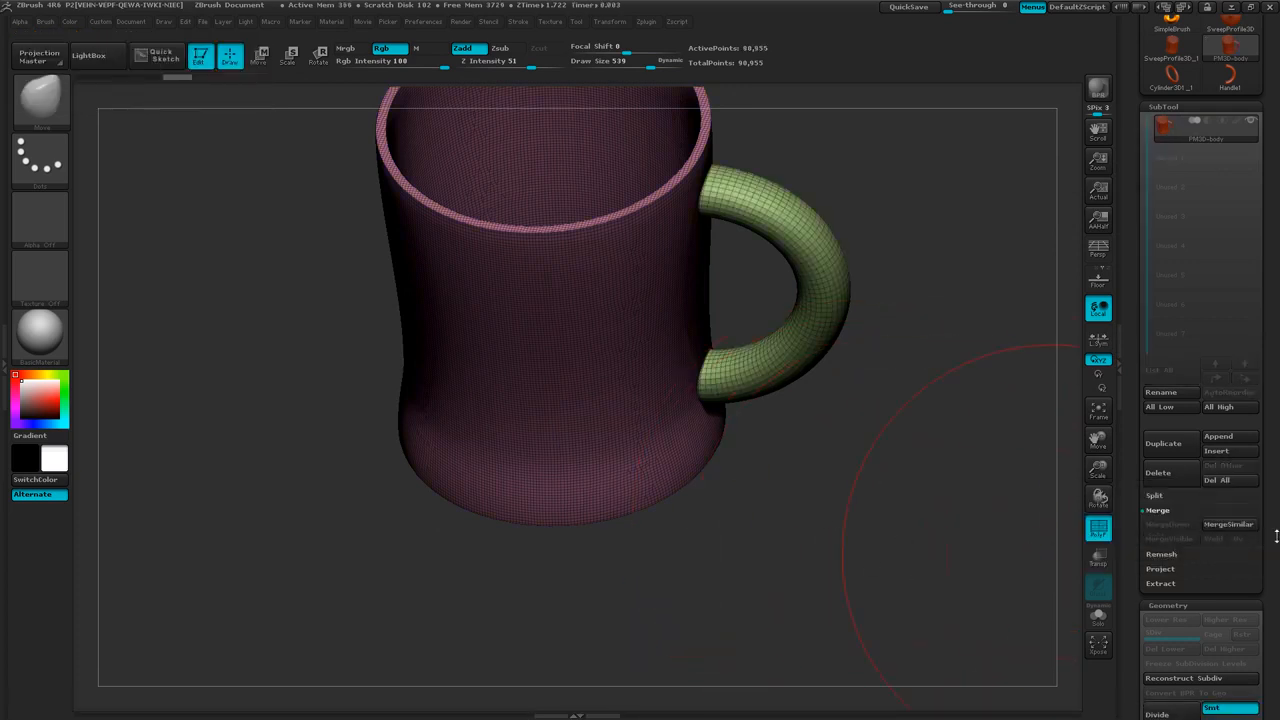
{"action": "left_click_drag", "start_coordinate": [1272, 541], "coordinate": [1266, 387]}
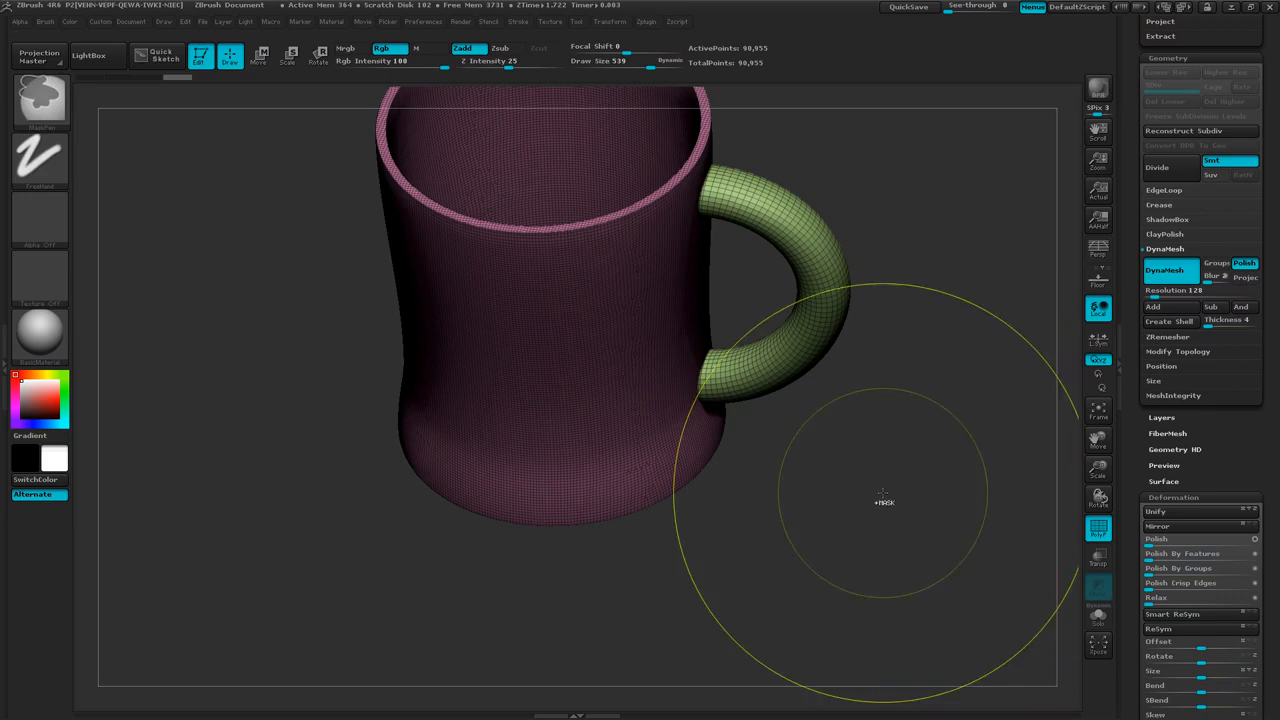
{"action": "mouse_move", "coordinate": [883, 495]}
{"action": "left_mouse_down", "text": "ctrl"}
{"action": "mouse_move", "coordinate": [941, 536]}
{"action": "mouse_move", "coordinate": [900, 490]}
{"action": "left_mouse_up", "text": "ctrl"}
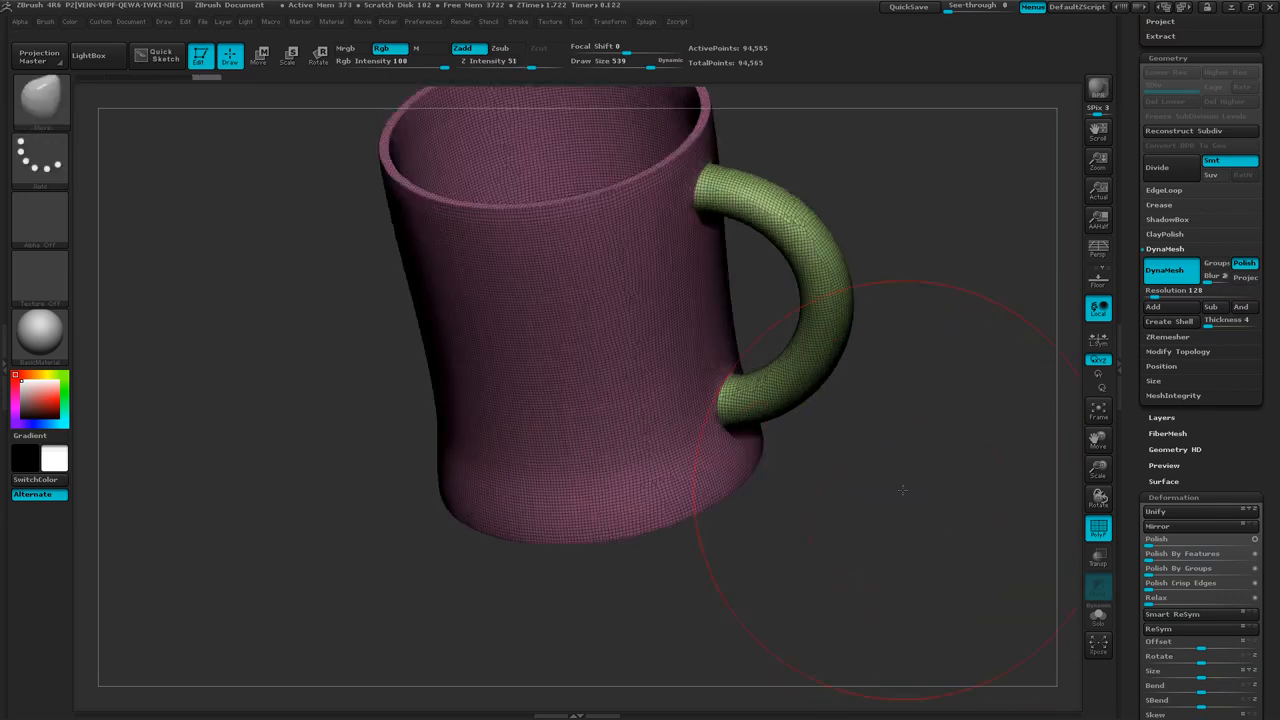
Step: Hide the mug's polygon wireframe and turn on perspective
{"action": "key", "text": "shift+f"}
{"action": "mouse_move", "coordinate": [877, 528]}
{"action": "right_mouse_down", "text": "ctrl"}
{"action": "mouse_move", "coordinate": [874, 476]}
{"action": "mouse_move", "coordinate": [889, 509]}
{"action": "mouse_move", "coordinate": [838, 506]}
{"action": "mouse_move", "coordinate": [846, 494]}
{"action": "mouse_move", "coordinate": [871, 529]}
{"action": "mouse_move", "coordinate": [899, 488]}
{"action": "mouse_move", "coordinate": [844, 510]}
{"action": "mouse_move", "coordinate": [855, 470]}
{"action": "right_mouse_up", "text": "ctrl"}
{"action": "key", "text": "p"}
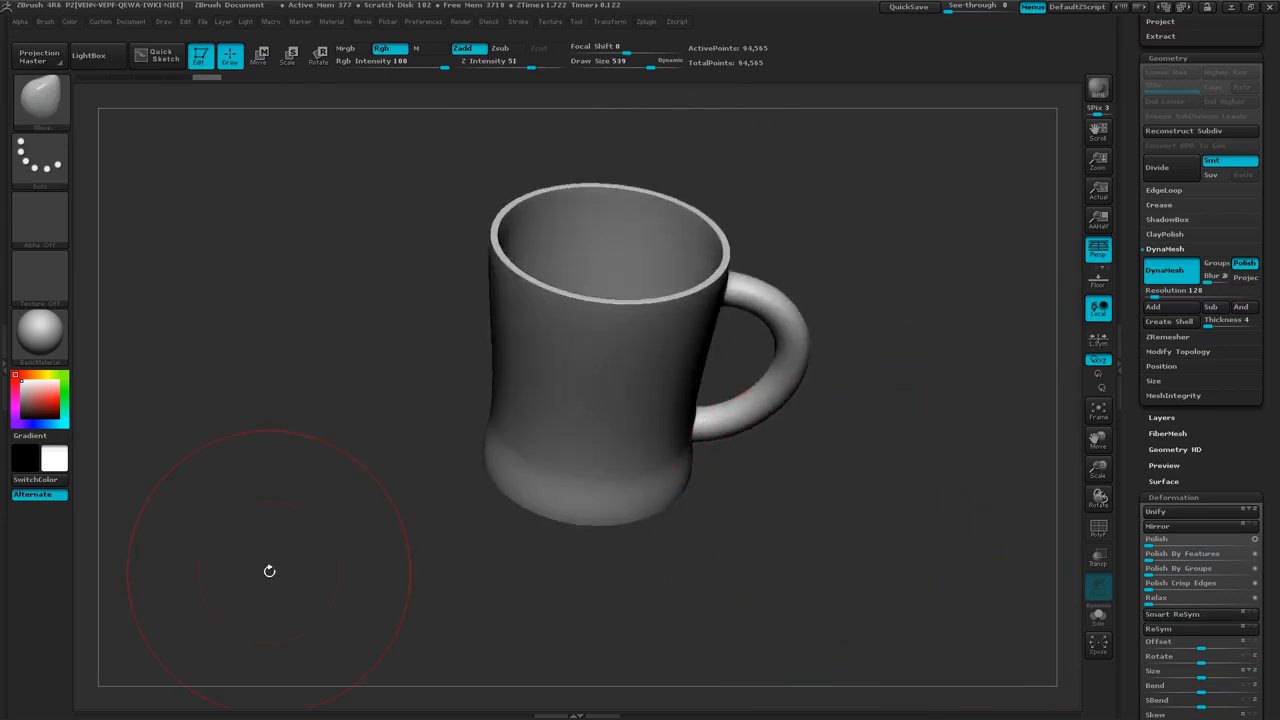
Step: Change the mug's material to ToyPlastic
{"action": "left_click", "coordinate": [40, 330]}
{"action": "left_click", "coordinate": [40, 330]}
{"action": "left_click", "coordinate": [40, 330]}
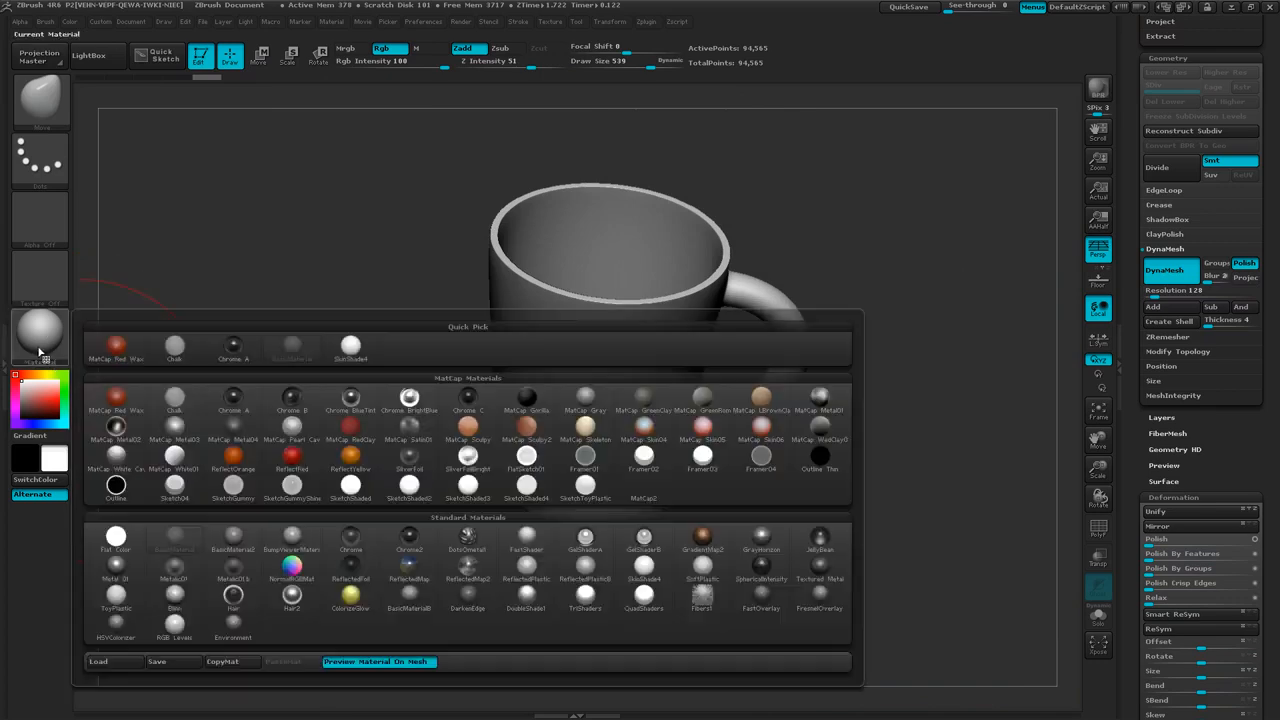
{"action": "left_click", "coordinate": [116, 597]}
{"action": "mouse_move", "coordinate": [400, 543]}
{"action": "left_mouse_down"}
{"action": "mouse_move", "coordinate": [403, 429]}
{"action": "mouse_move", "coordinate": [400, 530]}
{"action": "left_mouse_up"}
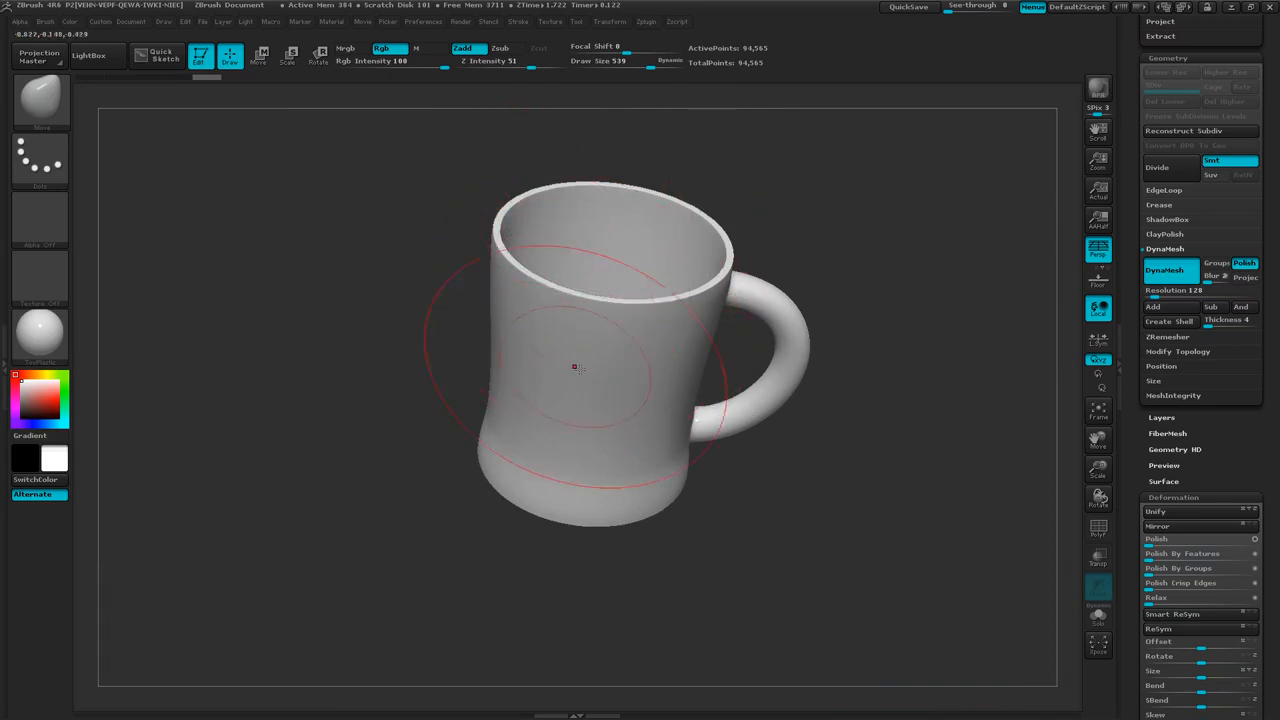
Step: Examine the finished mug from above, from underneath and around the handle joints
{"action": "left_click_drag", "start_coordinate": [726, 490], "coordinate": [610, 300]}
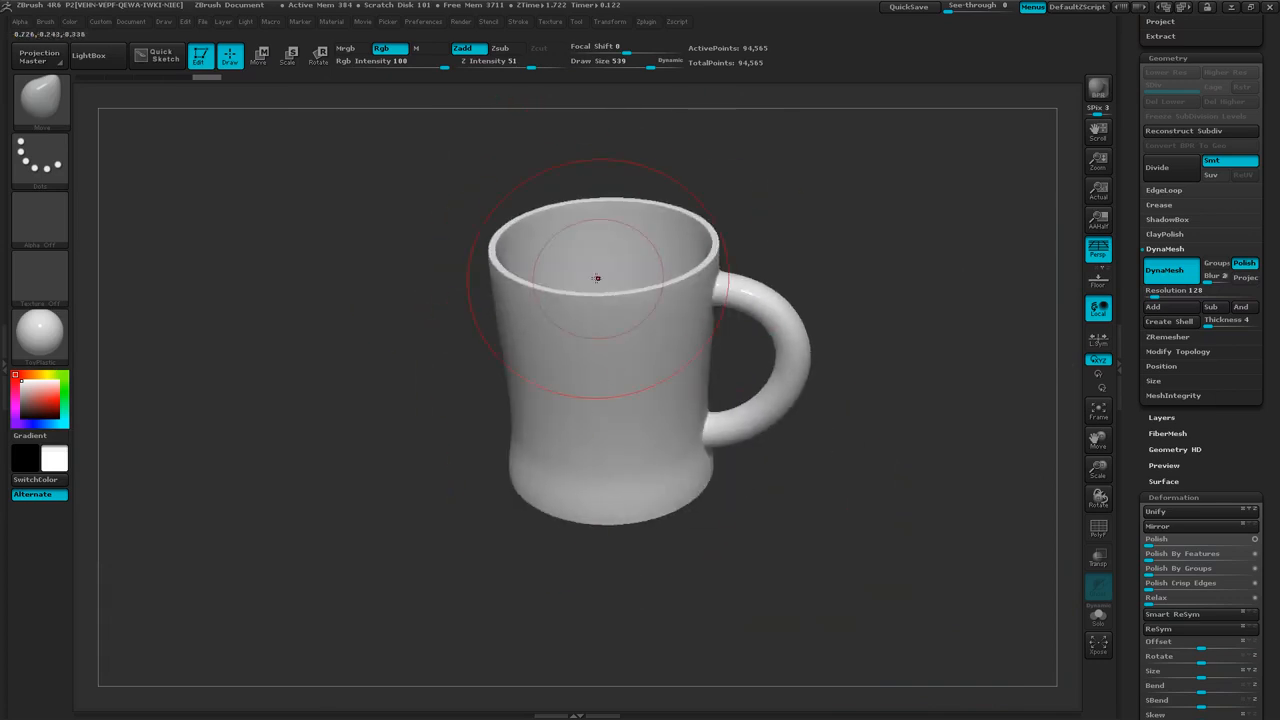
{"action": "right_click_drag", "start_coordinate": [643, 357], "coordinate": [698, 357], "text": "ctrl"}
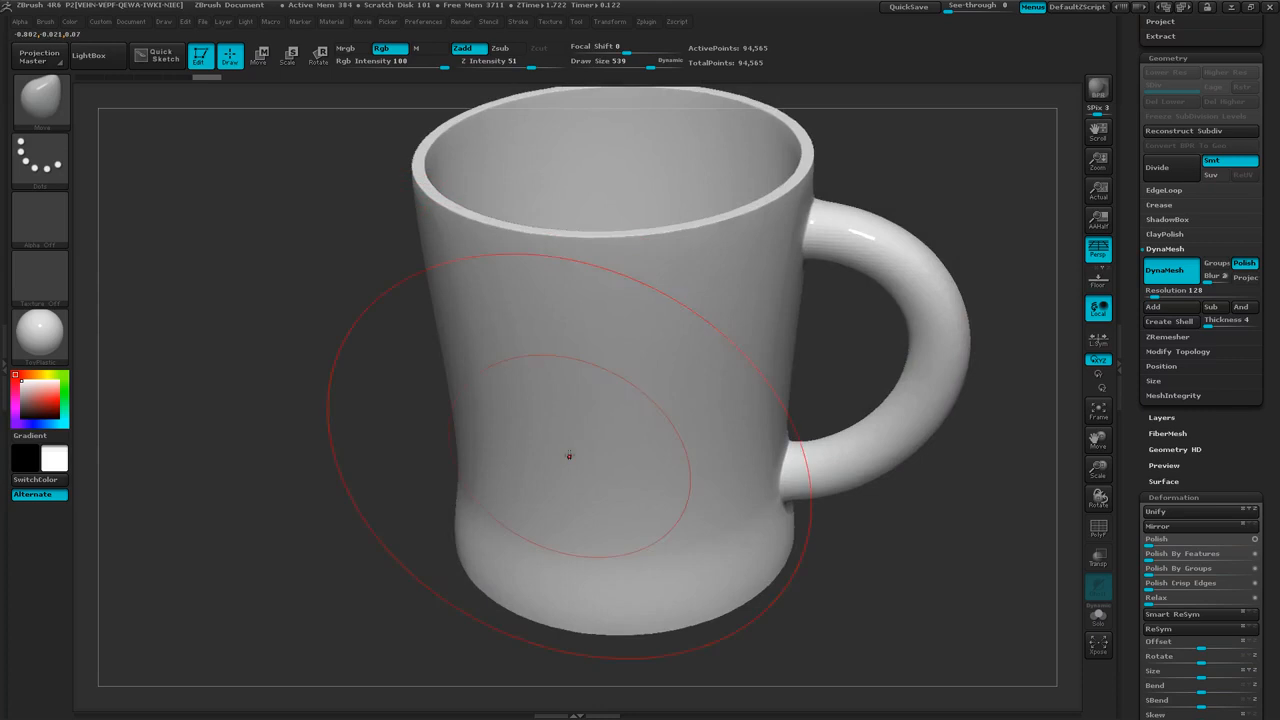
{"action": "right_click_drag", "start_coordinate": [569, 455], "coordinate": [573, 309]}
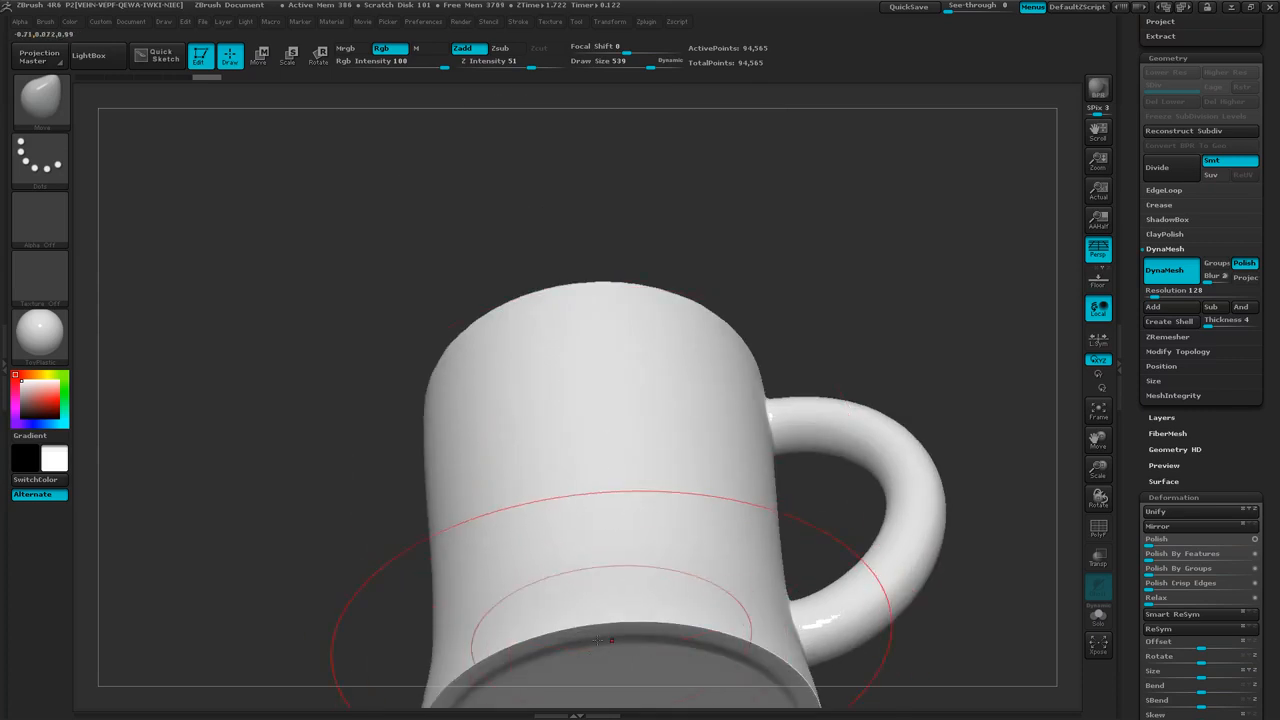
{"action": "mouse_move", "coordinate": [686, 449]}
{"action": "right_mouse_down"}
{"action": "mouse_move", "coordinate": [669, 562]}
{"action": "mouse_move", "coordinate": [634, 503]}
{"action": "right_mouse_up"}
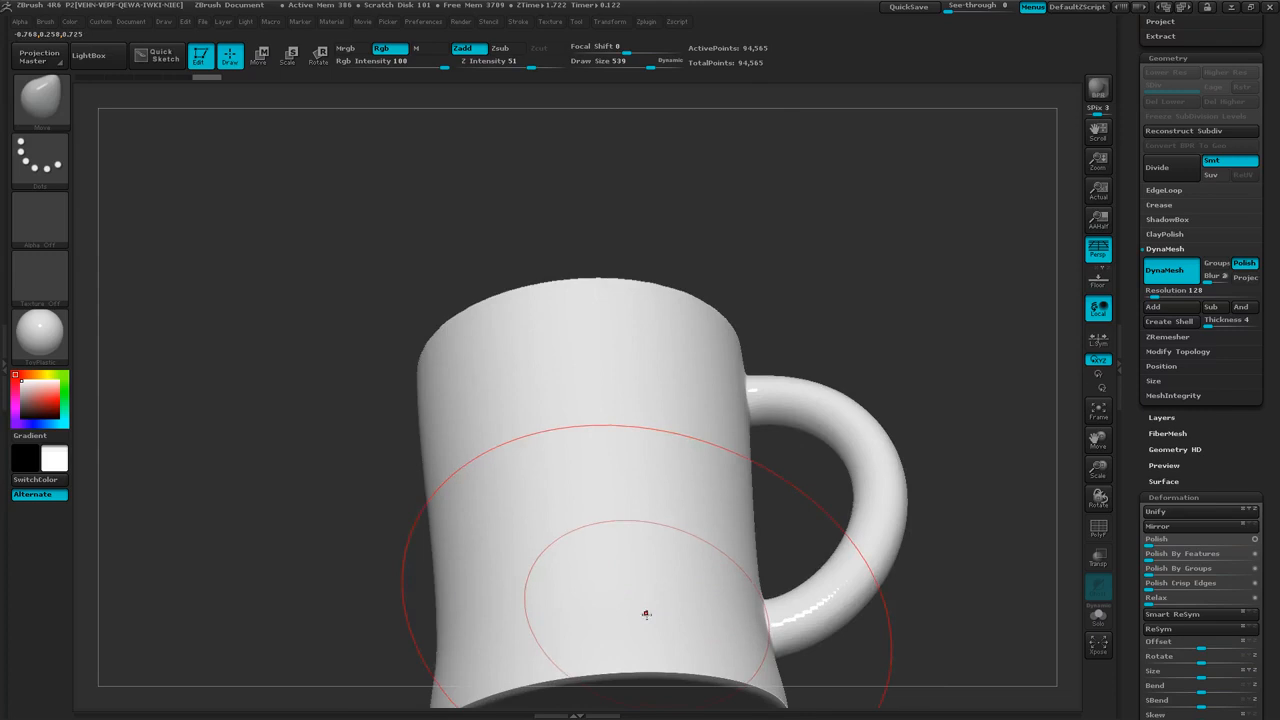
{"action": "mouse_move", "coordinate": [642, 572]}
{"action": "right_mouse_down"}
{"action": "mouse_move", "coordinate": [640, 615]}
{"action": "mouse_move", "coordinate": [595, 623]}
{"action": "mouse_move", "coordinate": [618, 587]}
{"action": "mouse_move", "coordinate": [577, 610]}
{"action": "mouse_move", "coordinate": [590, 606]}
{"action": "mouse_move", "coordinate": [550, 479]}
{"action": "mouse_move", "coordinate": [586, 514]}
{"action": "mouse_move", "coordinate": [592, 504]}
{"action": "right_mouse_up"}
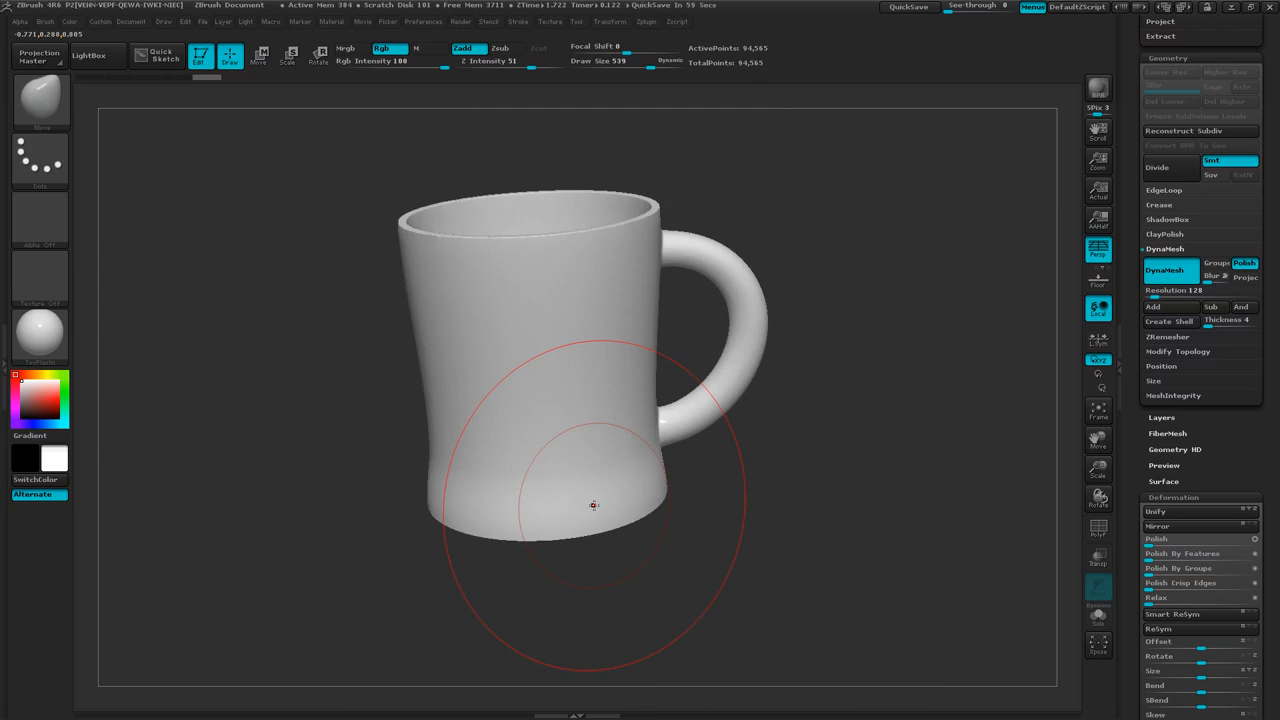
{"action": "key", "text": "alt+Tab"}
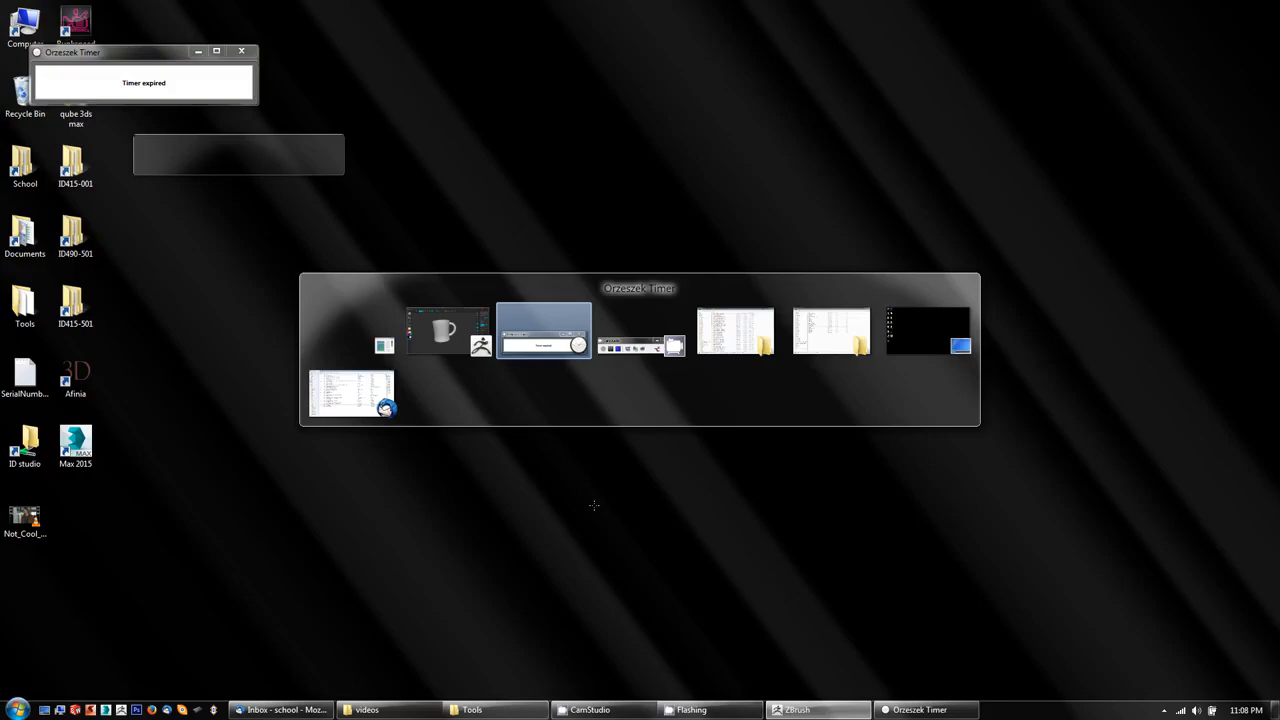
{"action": "key", "text": "alt+Tab"}
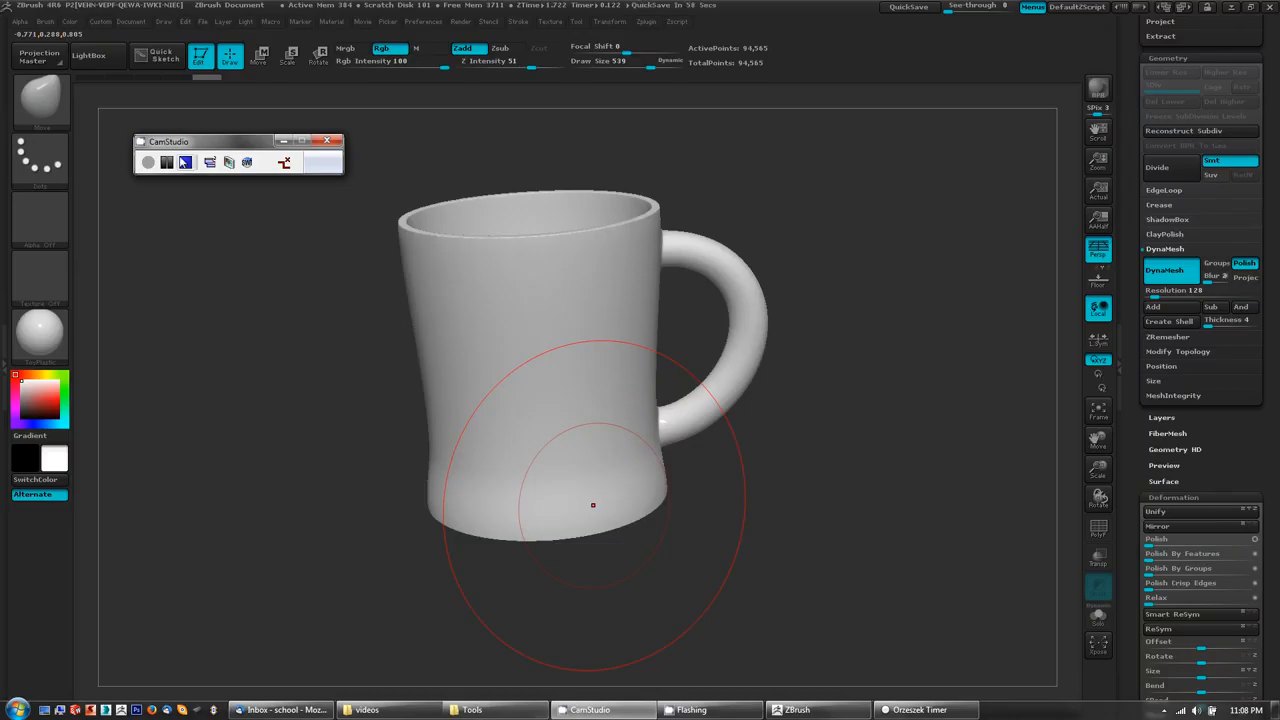